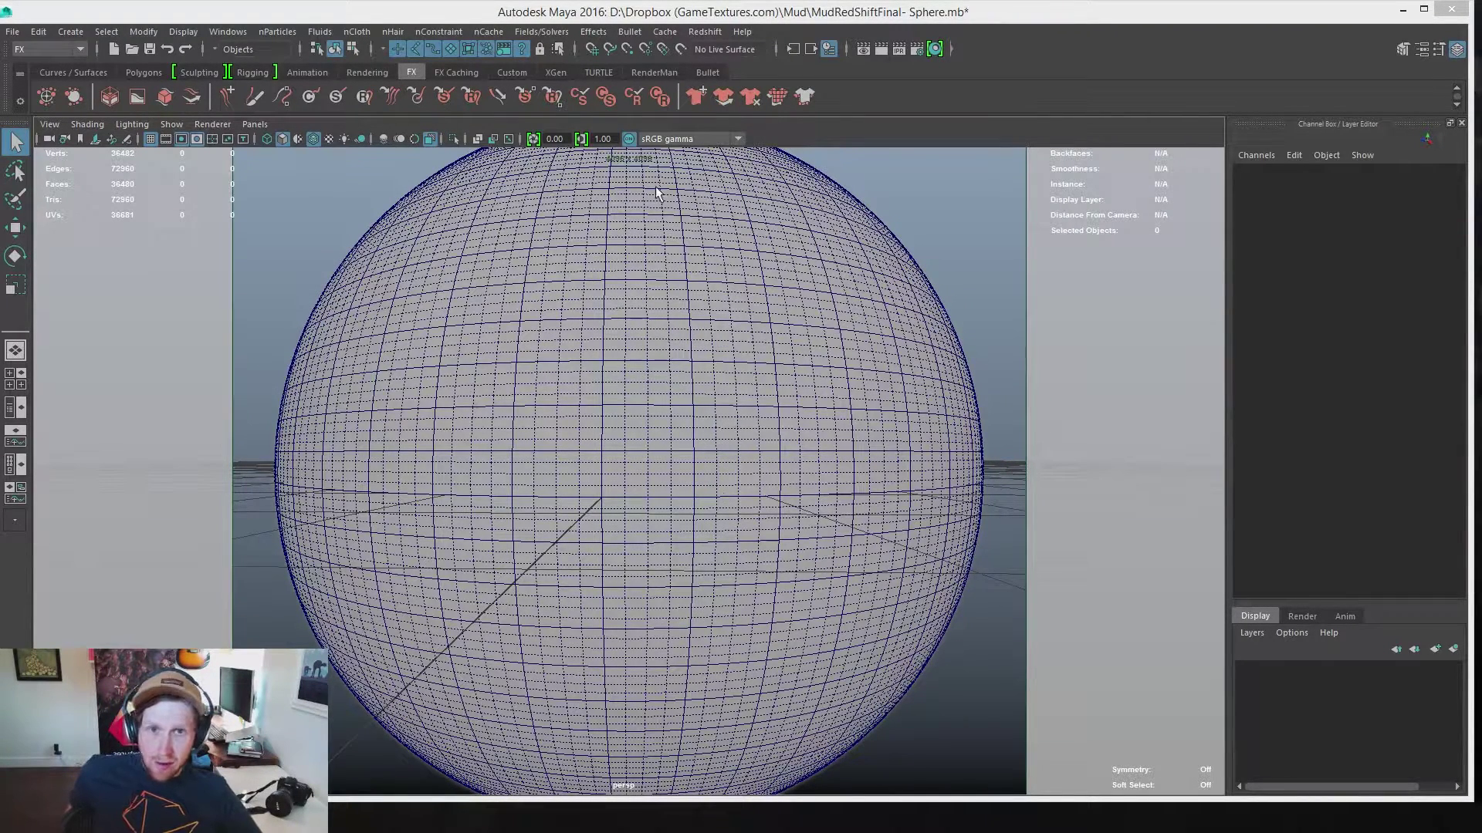
Assign a new RedshiftMaterial (rsMaterial2) to the selected sphere and close its attribute editor
click(934, 49)
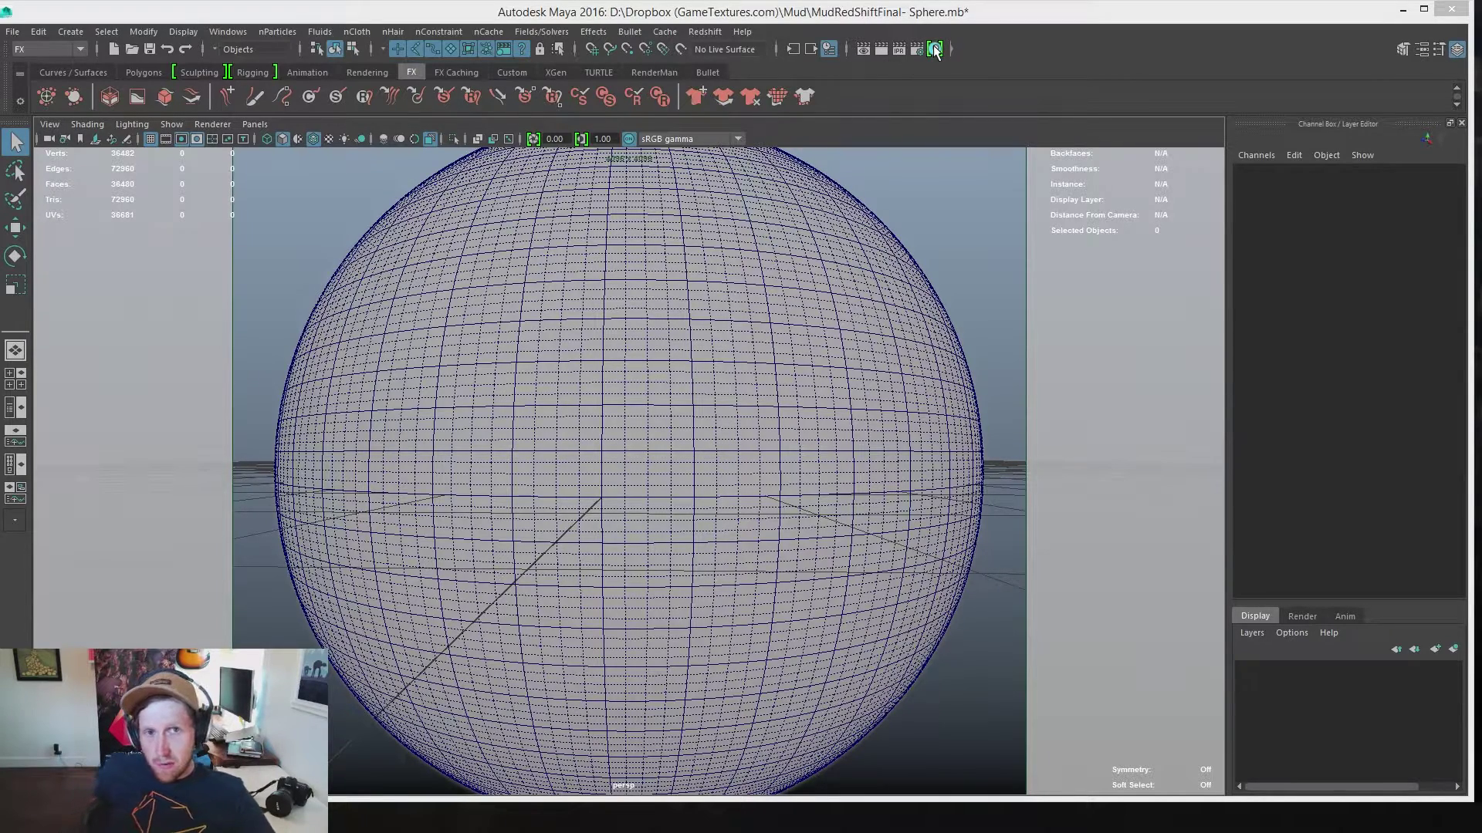
click(674, 280)
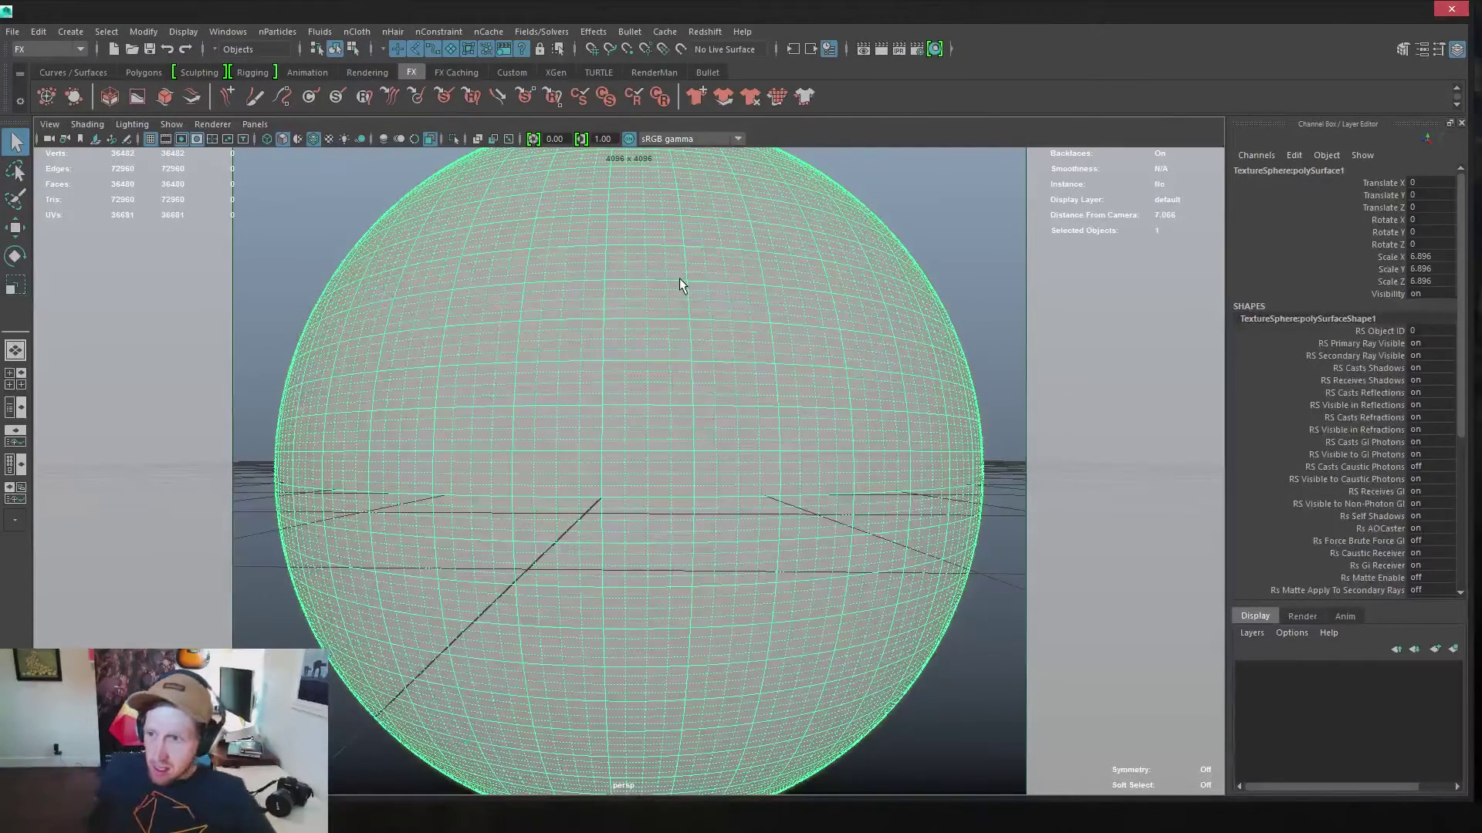
right_drag(679, 281, 700, 637)
text(r)
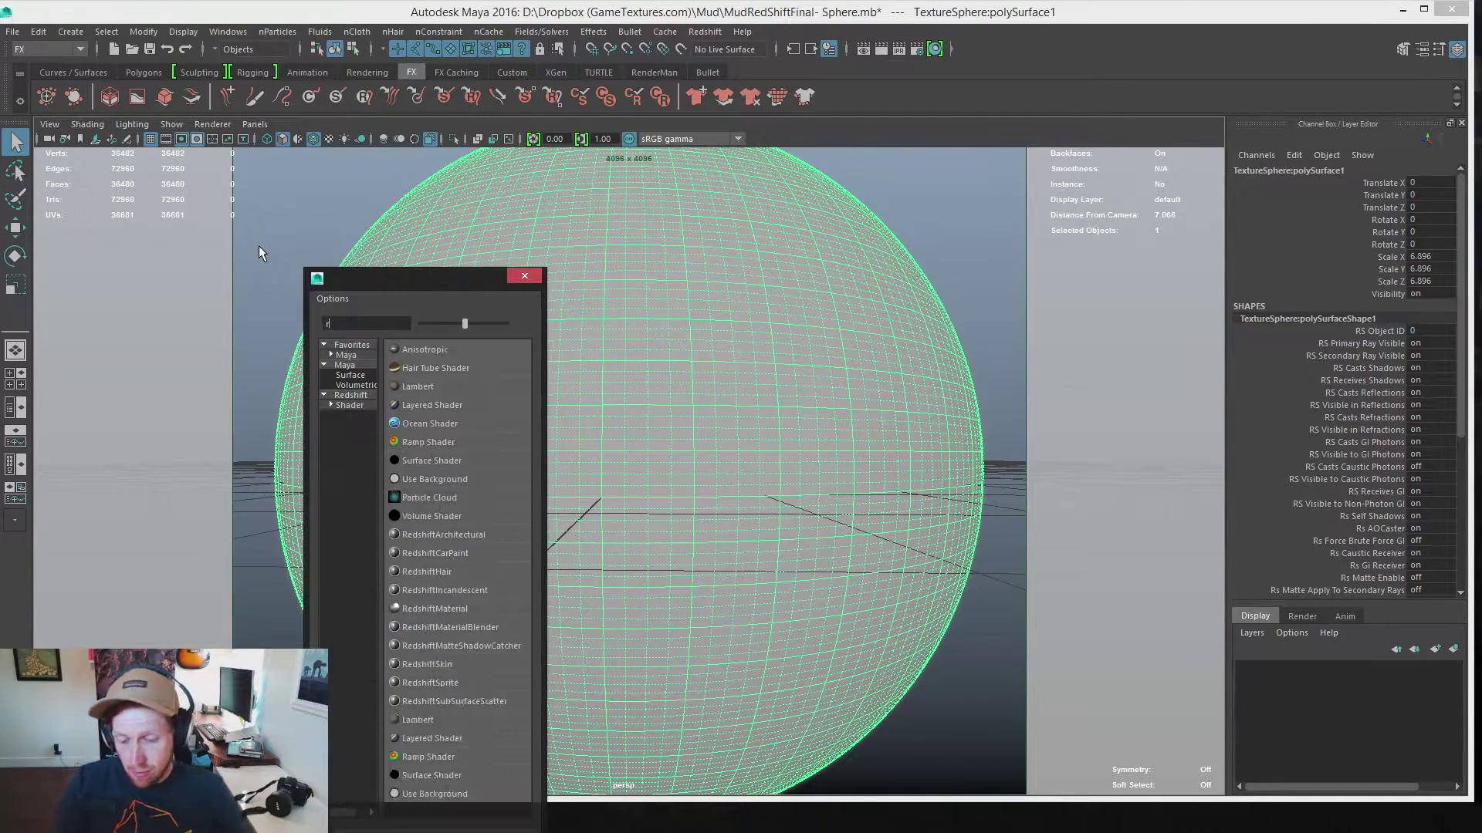
text(ed)
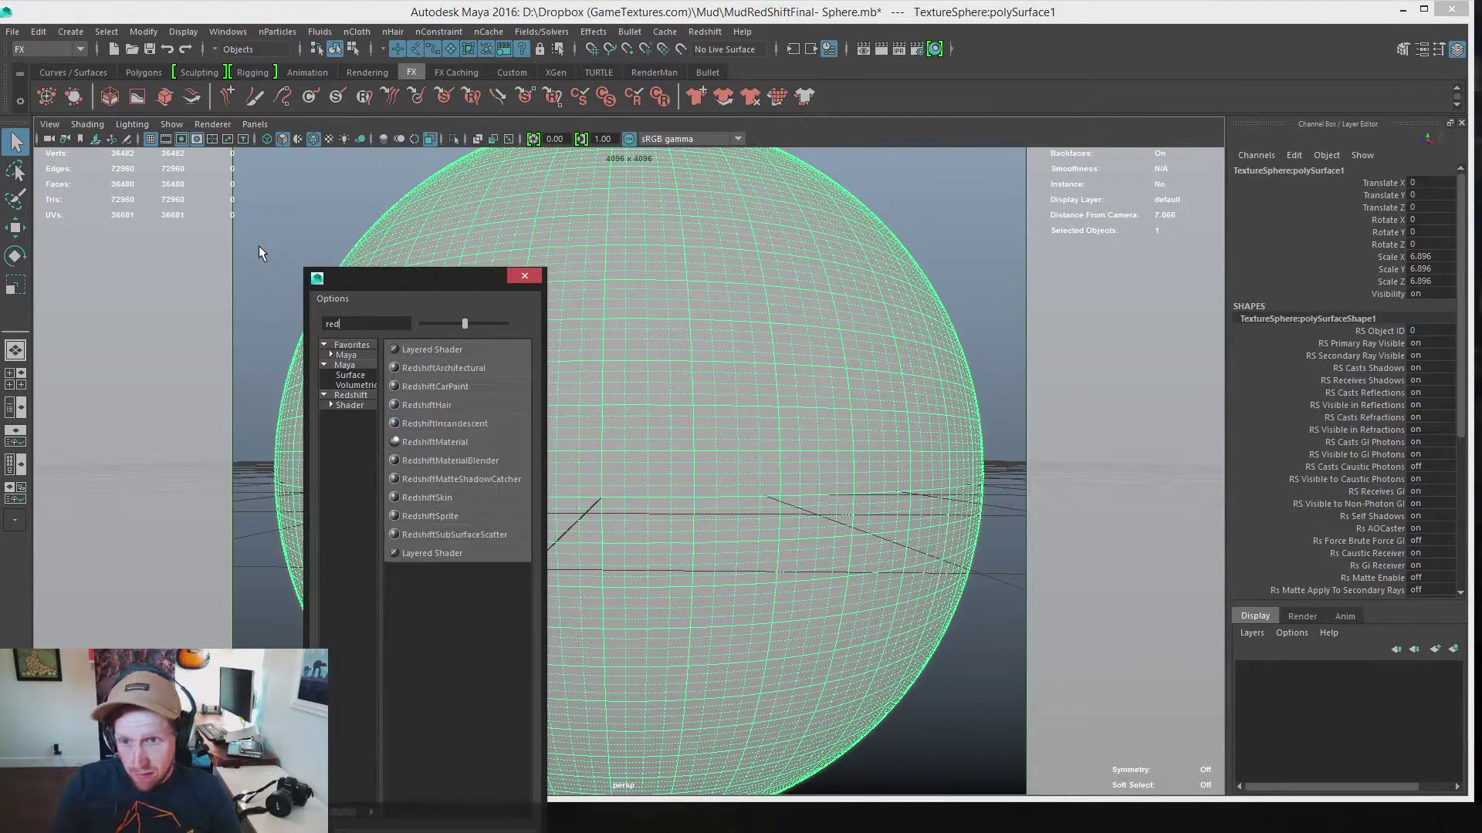
click(470, 440)
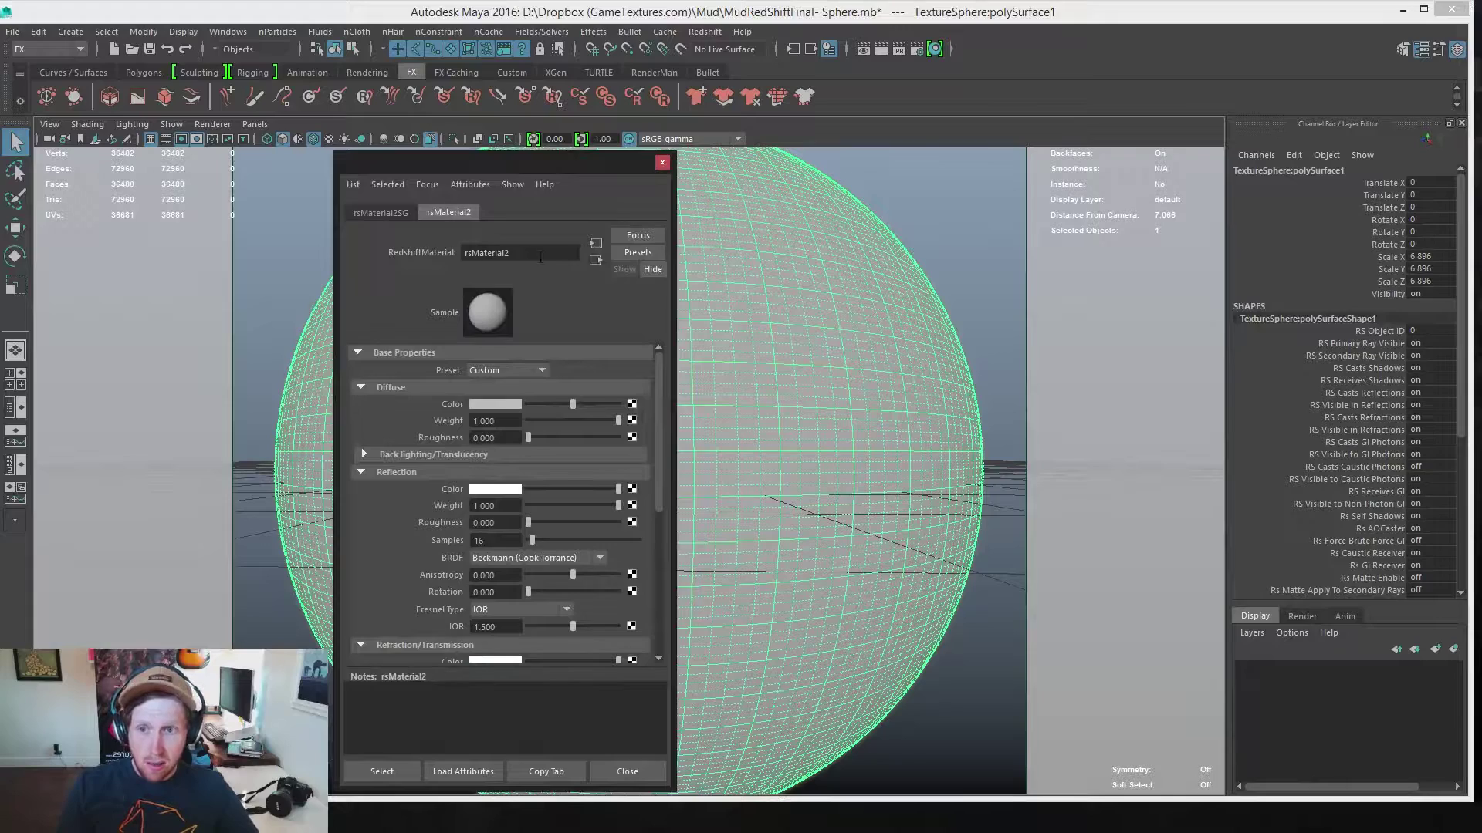
click(665, 163)
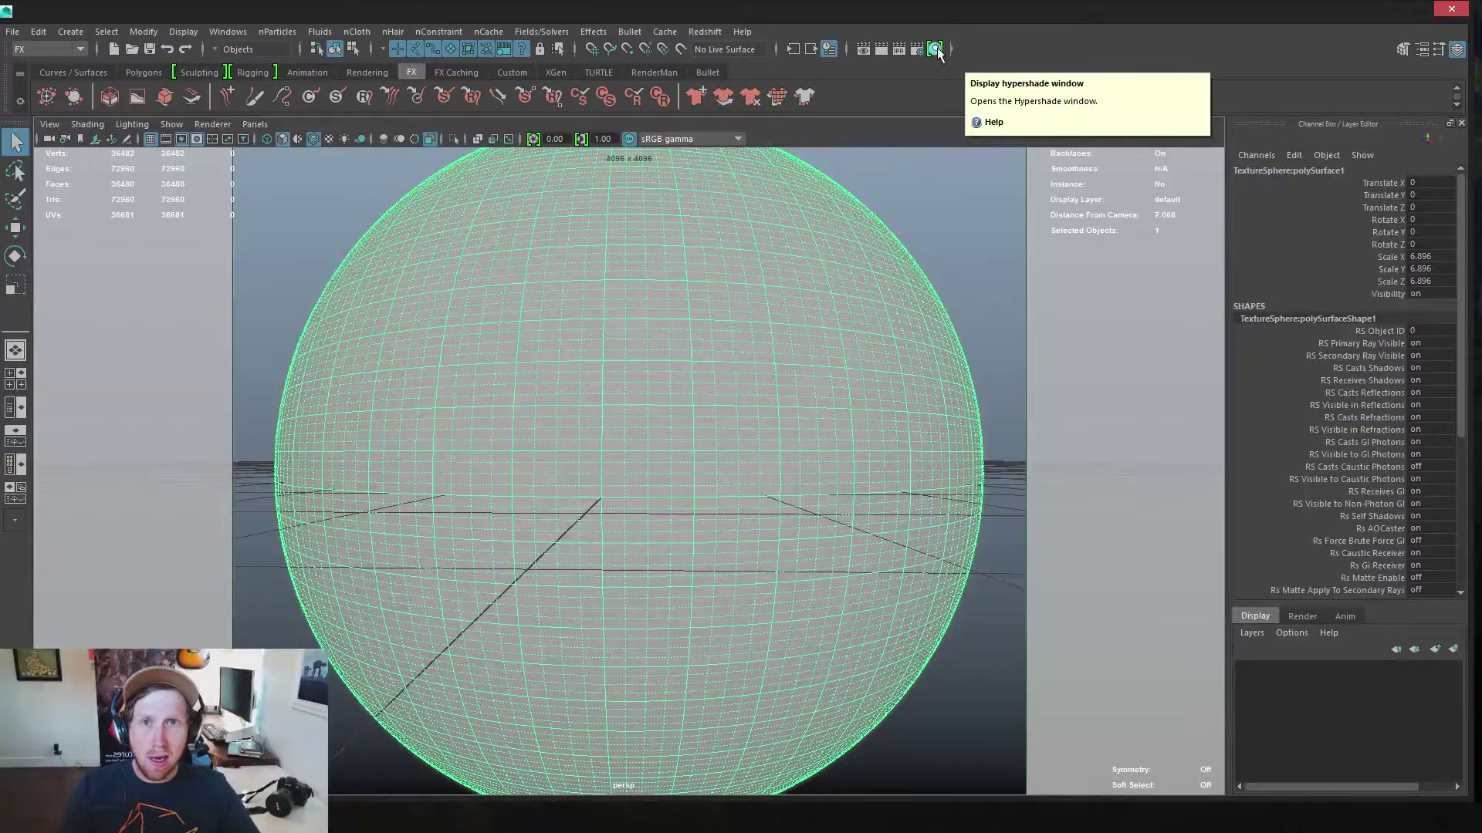
Open the Hypershade and graph rsMaterial2's shading network
click(935, 48)
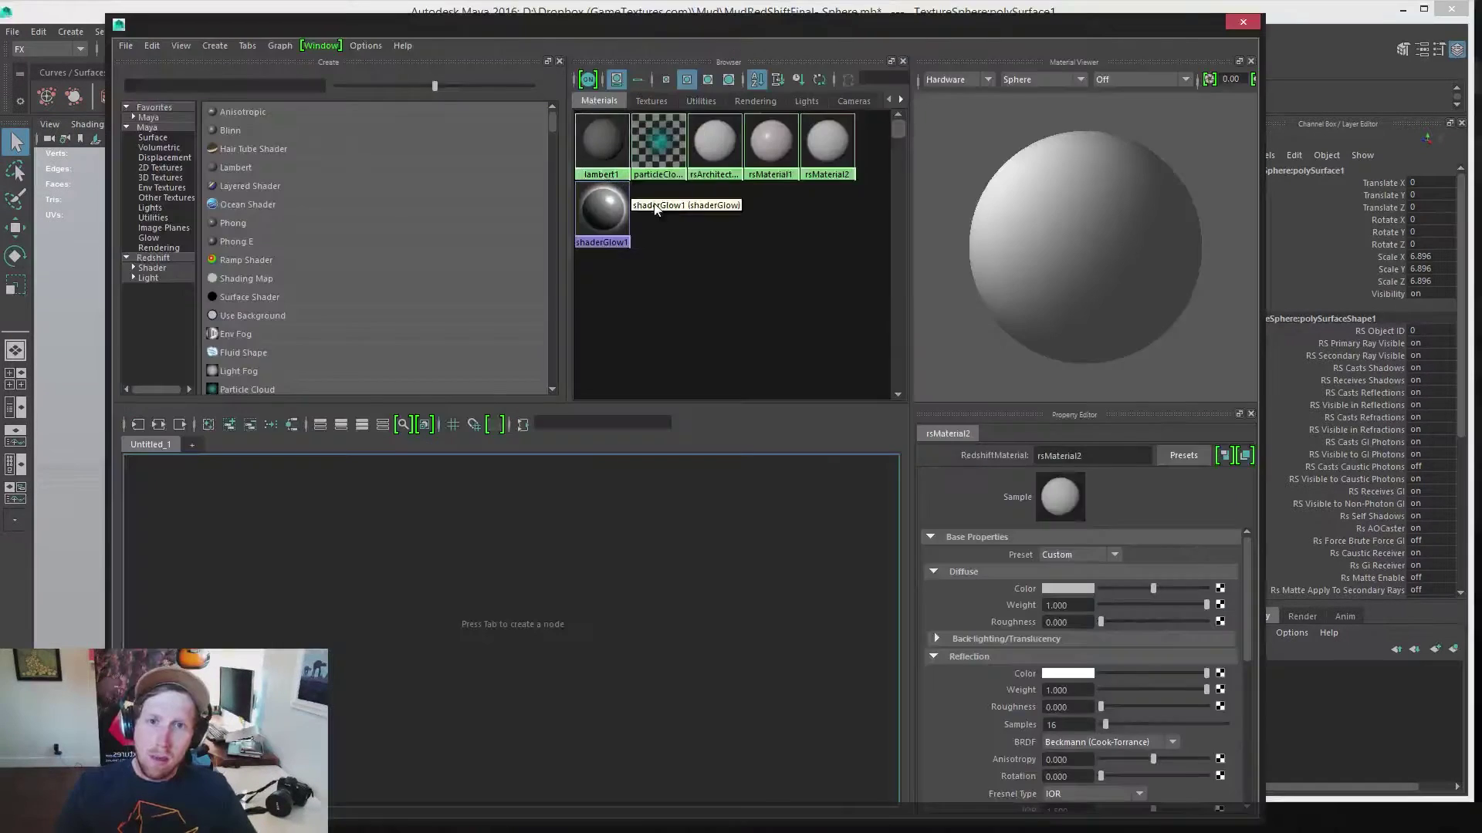
drag(205, 26, 153, 28)
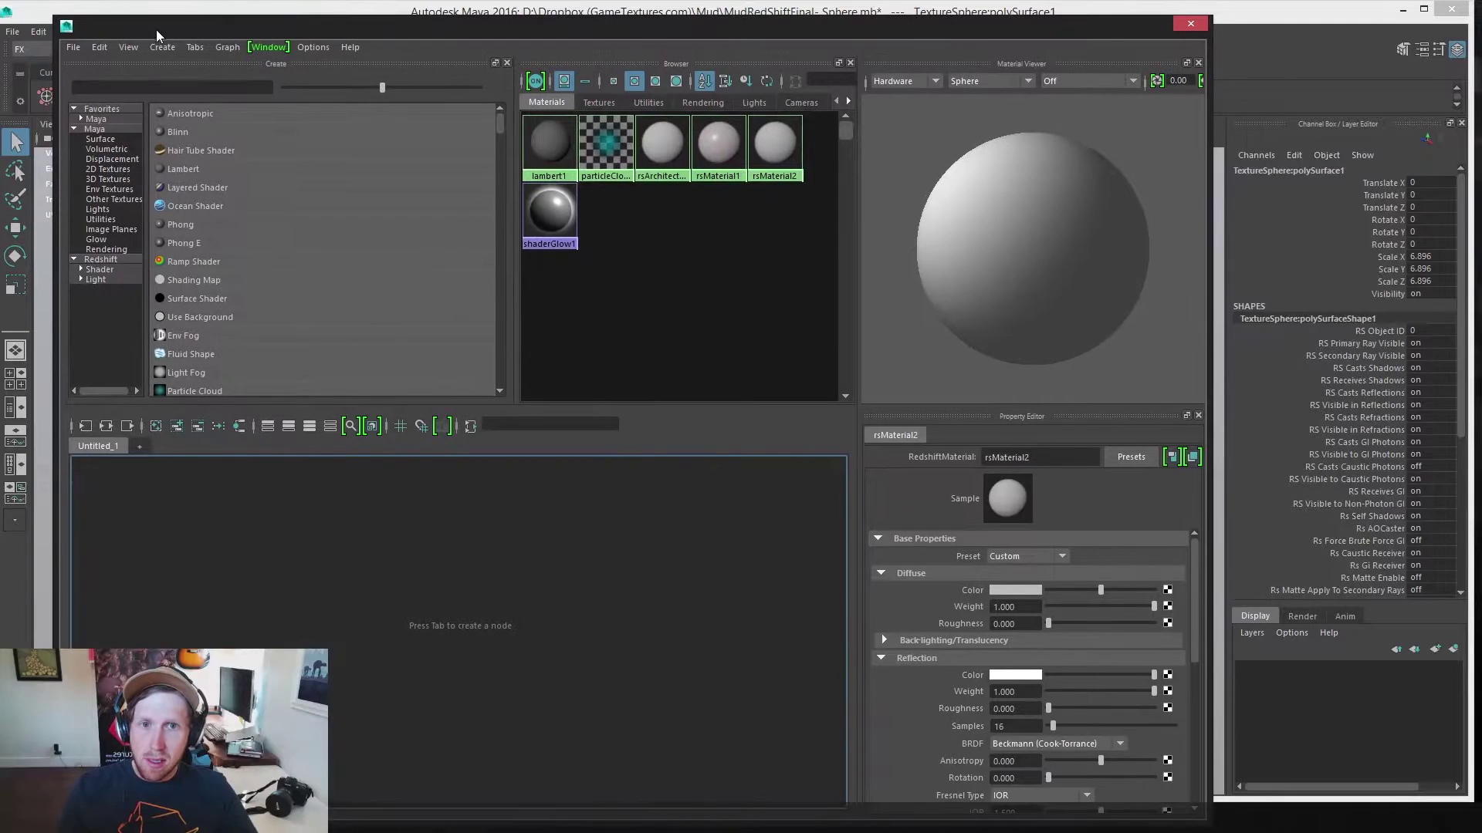
right_drag(773, 152, 781, 199)
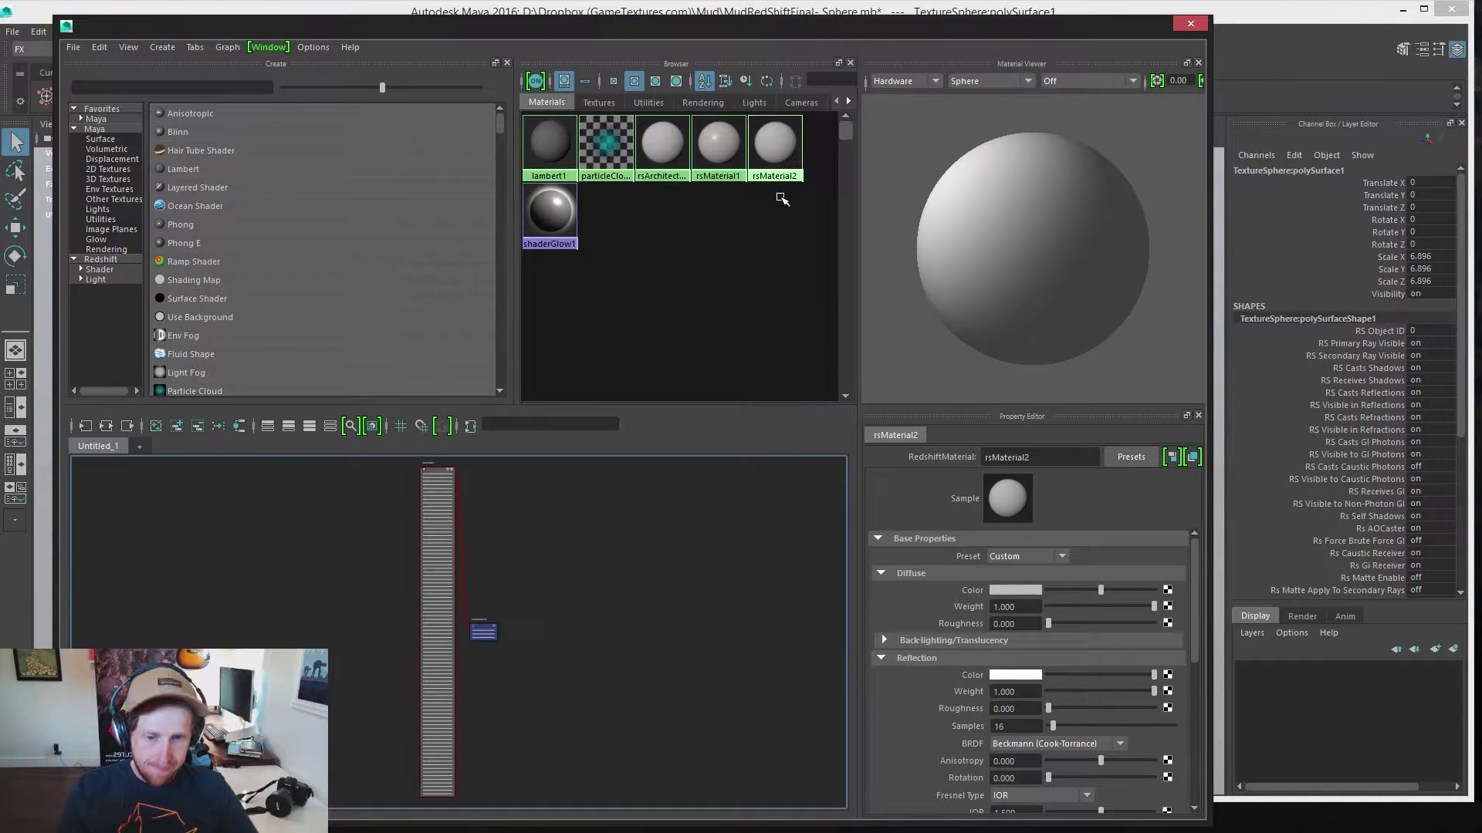
Enlarge the node graph work area and zoom in on the rsMaterial2 node
drag(676, 406, 669, 171)
scroll(528, 309, up, 5)
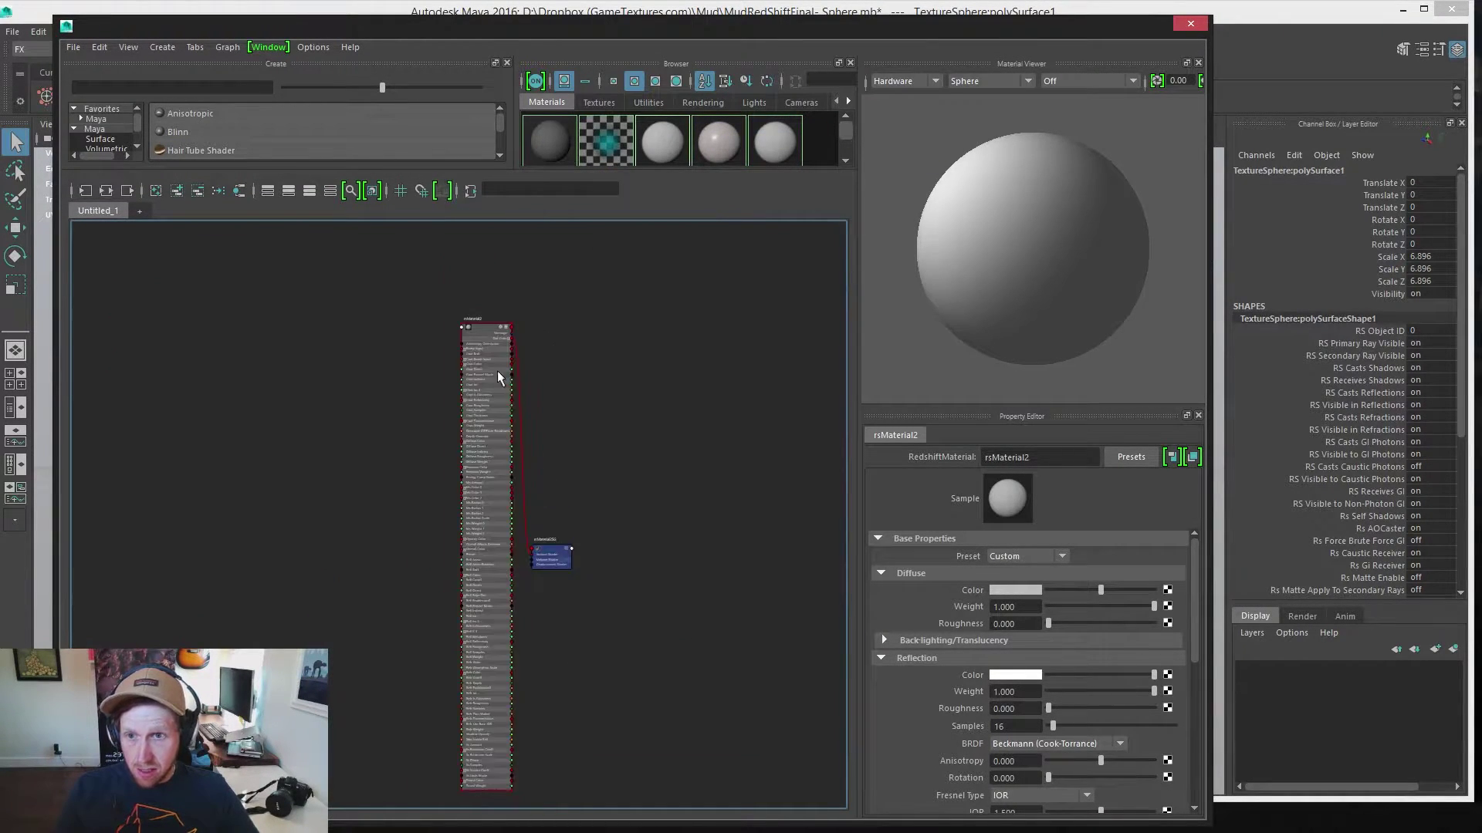
drag(502, 627, 528, 293)
scroll(528, 293, down, 10)
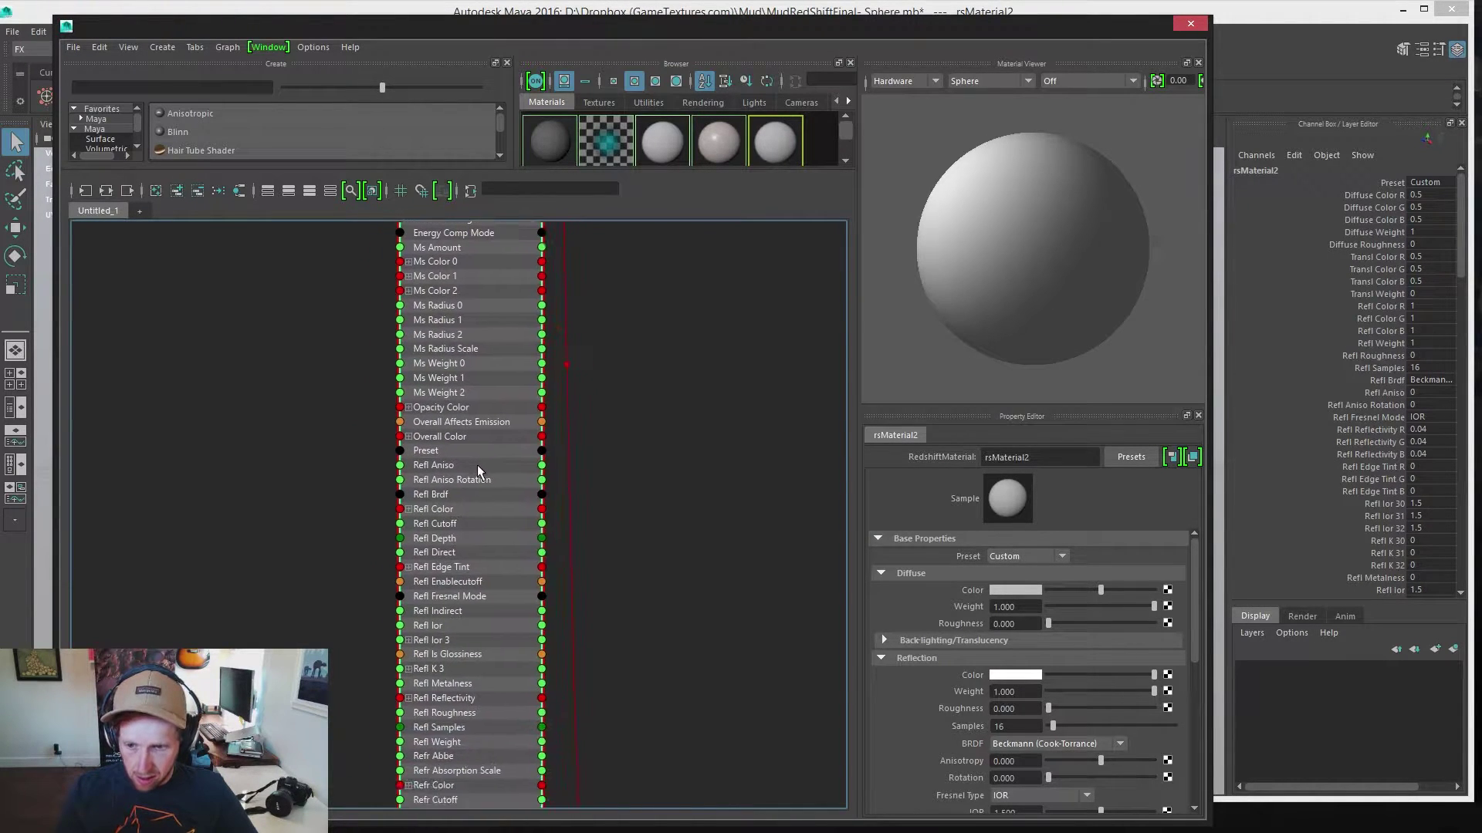
scroll(480, 427, up, 15)
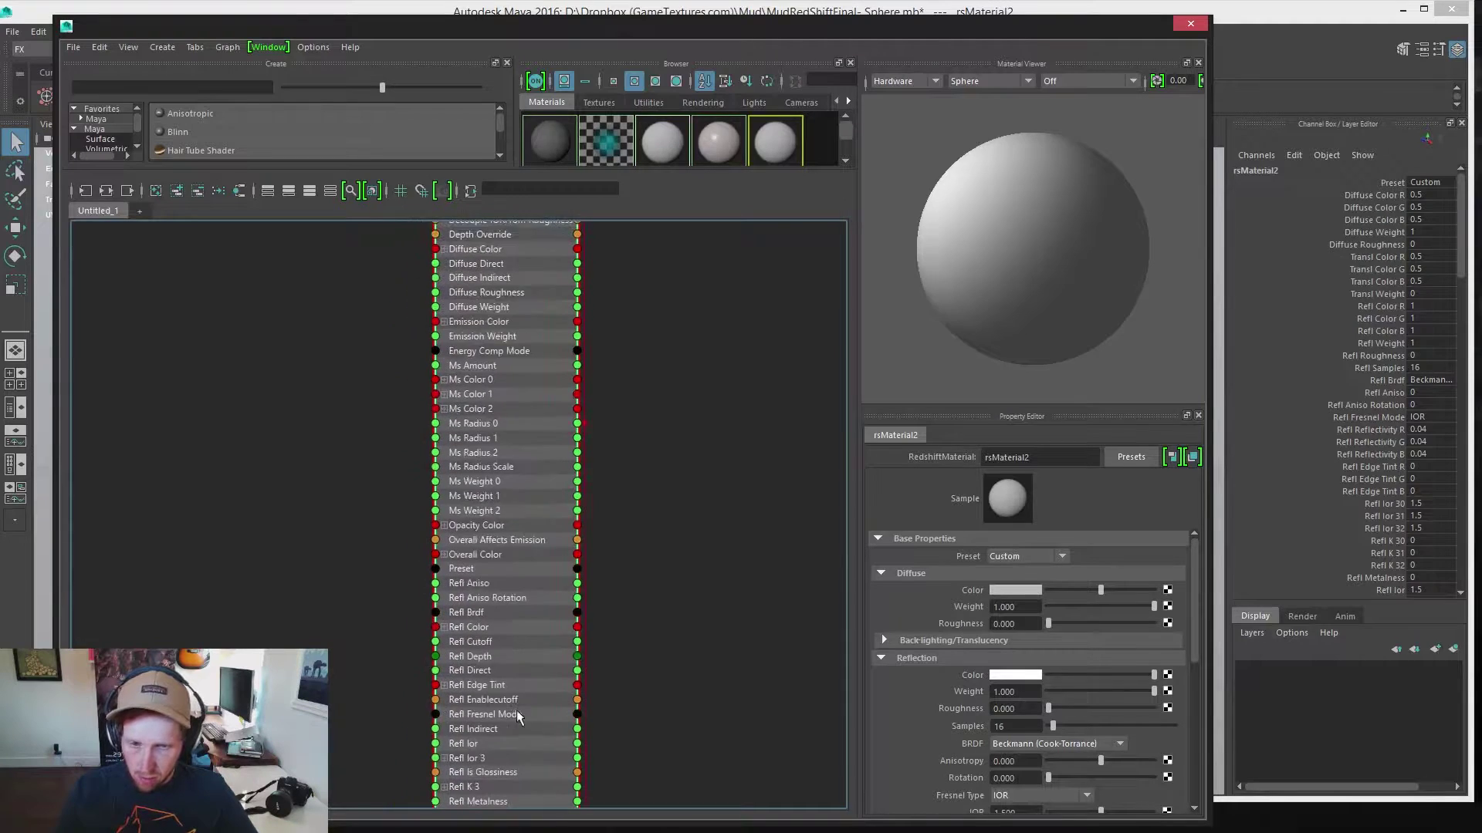
scroll(500, 397, up, 5)
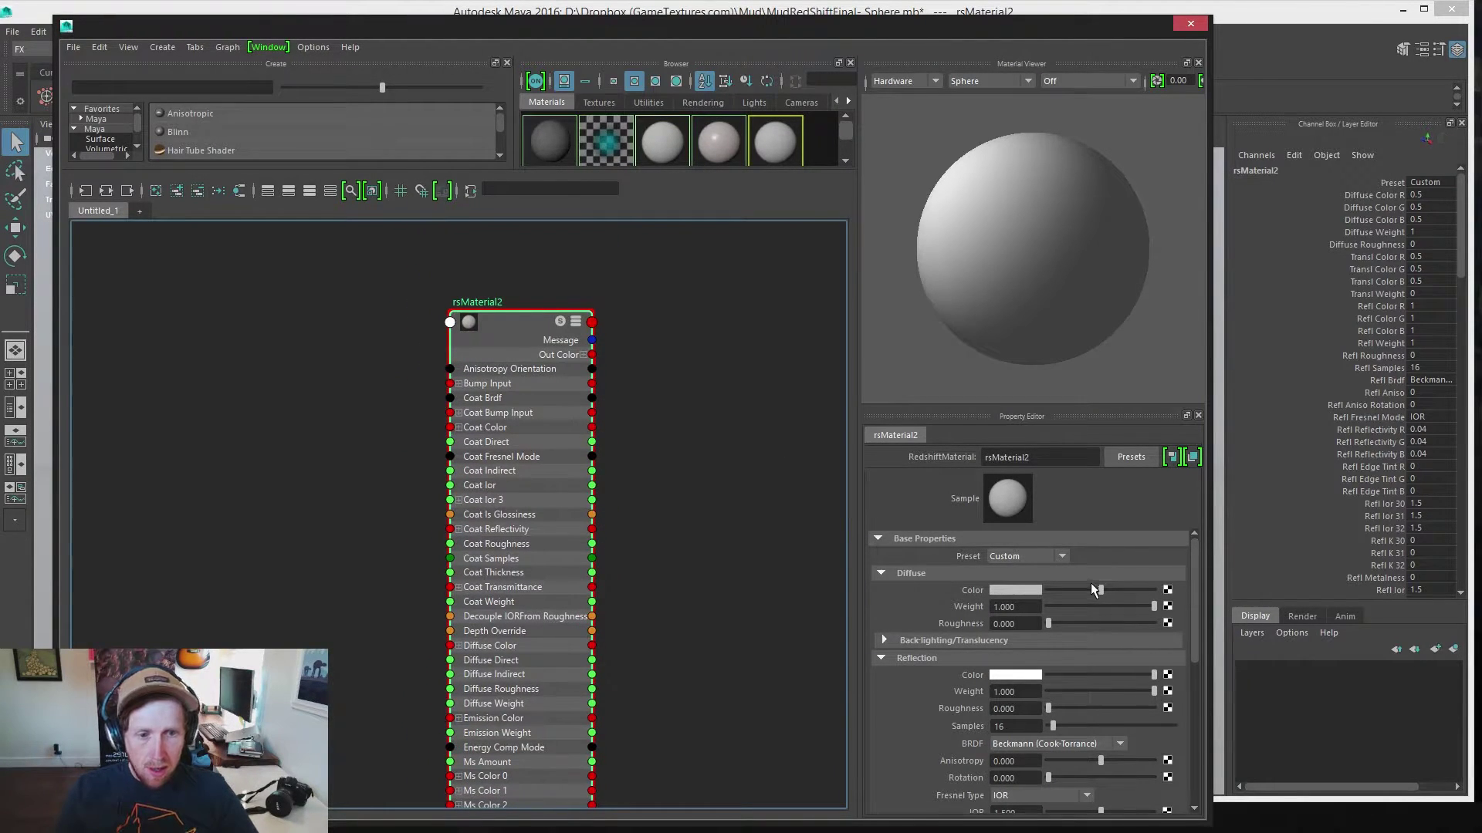
Connect a new file texture, file15, to rsMaterial2's diffuse colour
key(ctrl+z)
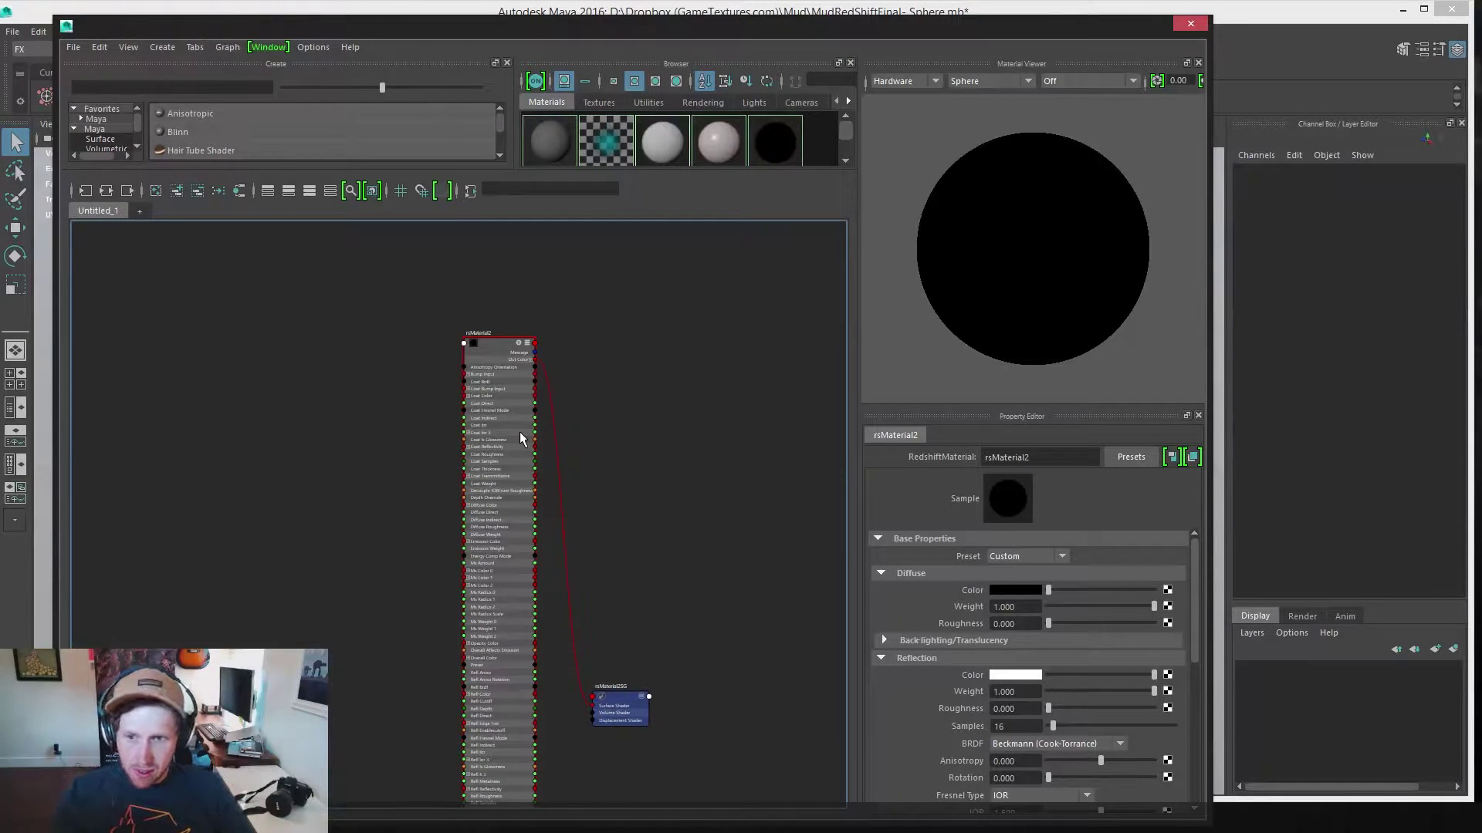
click(493, 386)
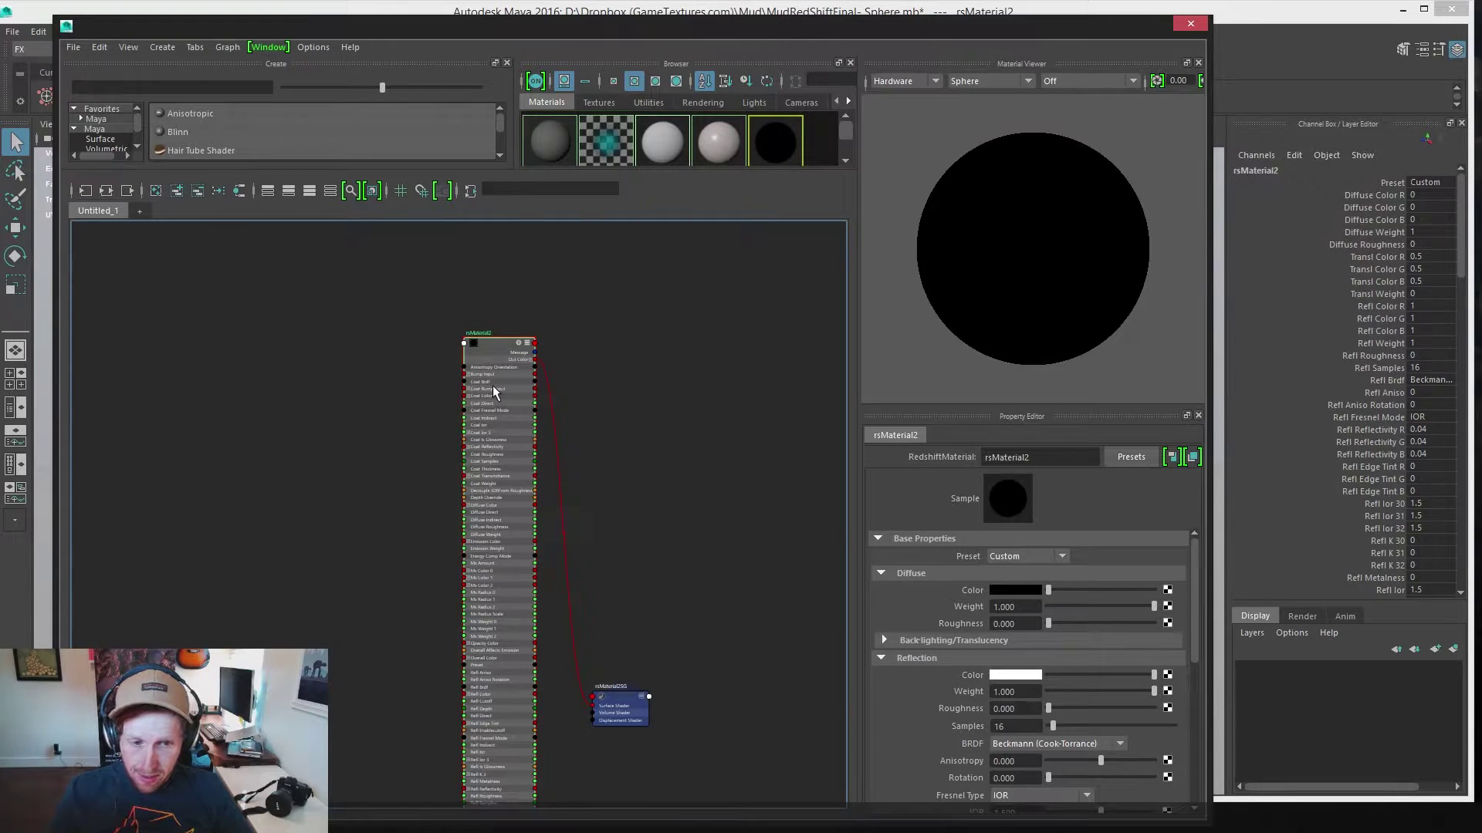
click(1167, 590)
click(585, 289)
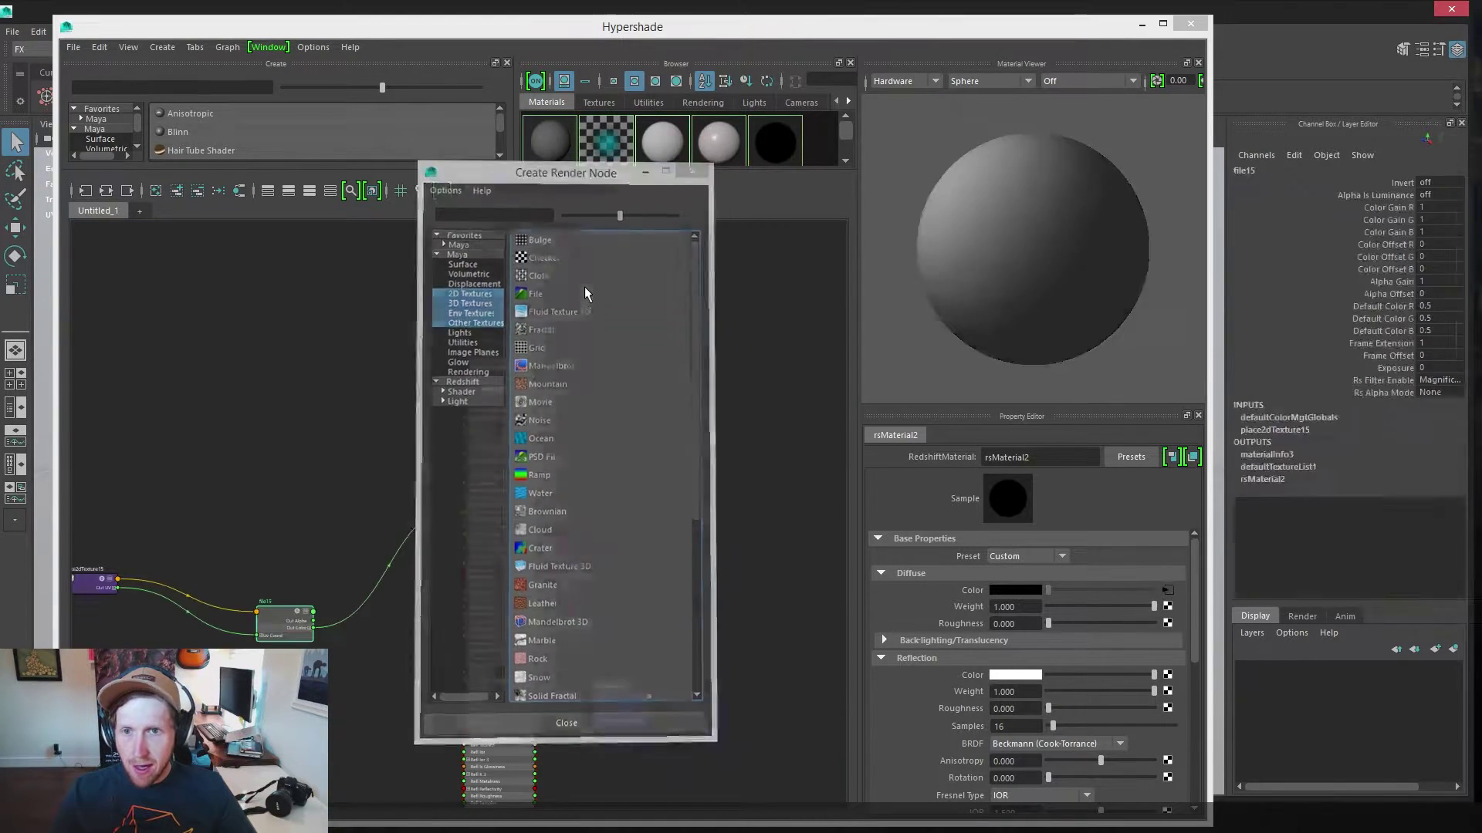
drag(97, 601, 180, 632)
Load Ground_GnarlyRootGround_2k_basecolor.tga from the textures folder into file15
click(287, 619)
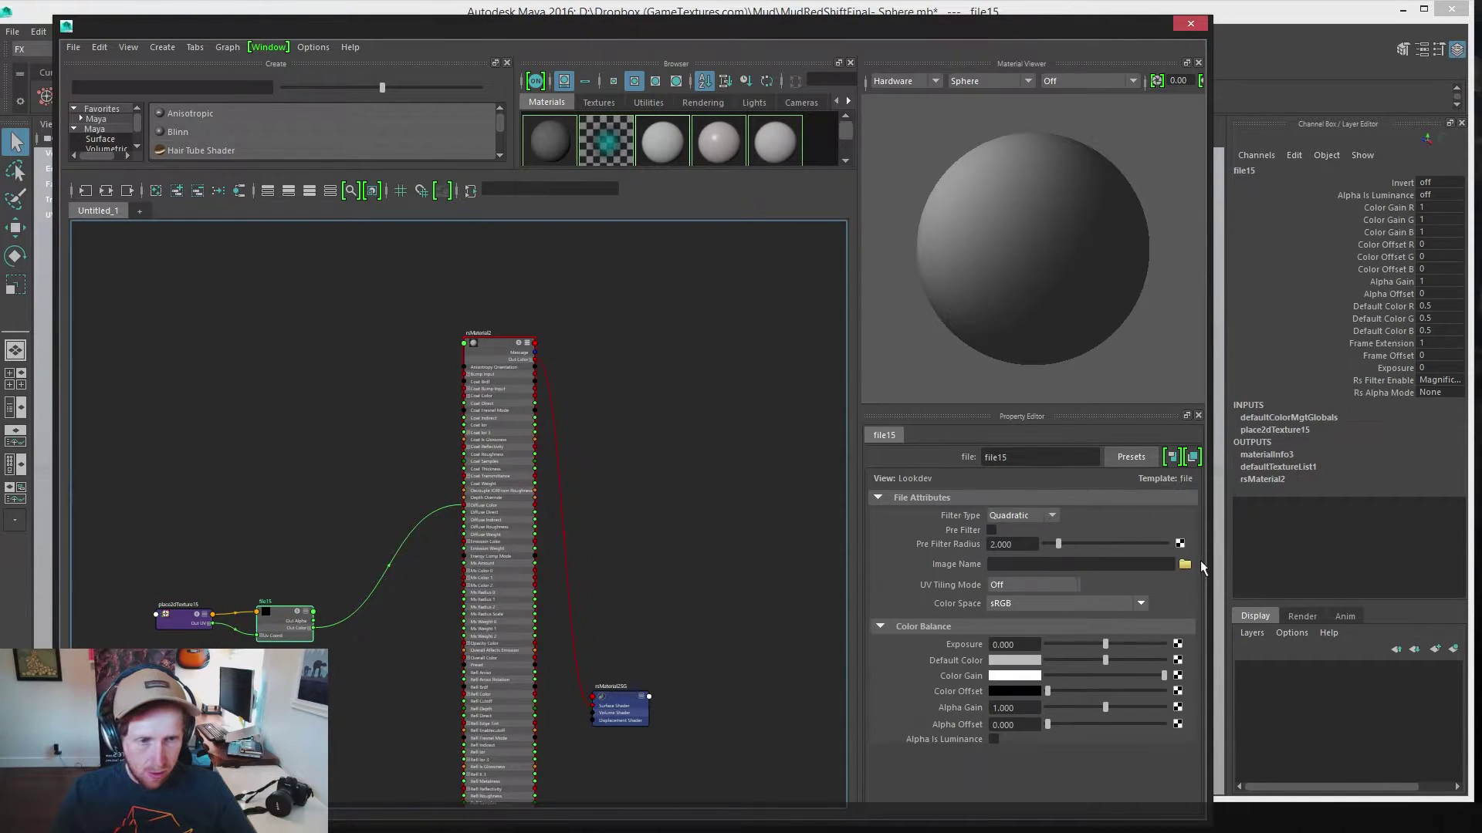
click(1182, 562)
click(123, 255)
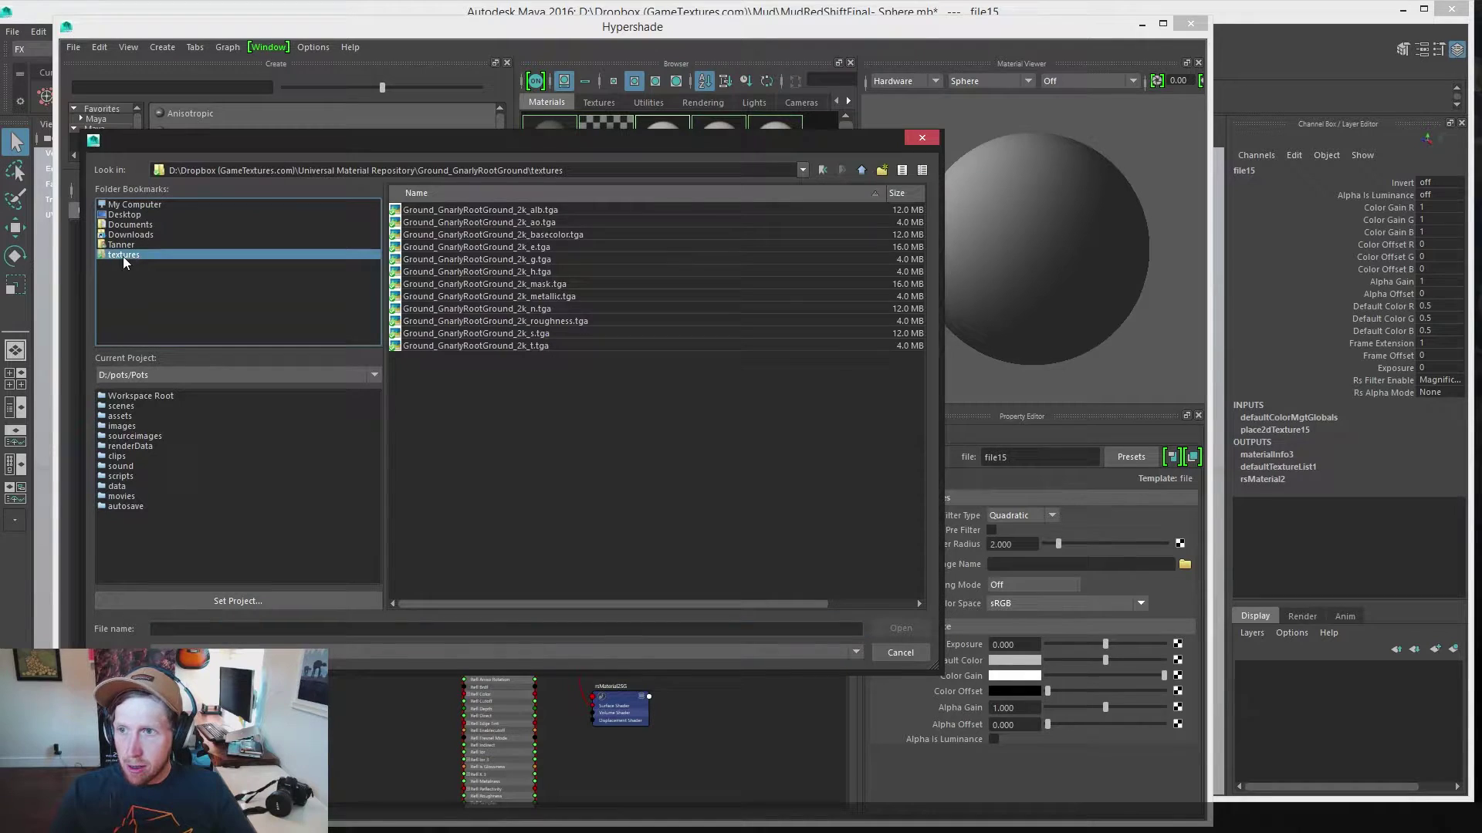
click(554, 234)
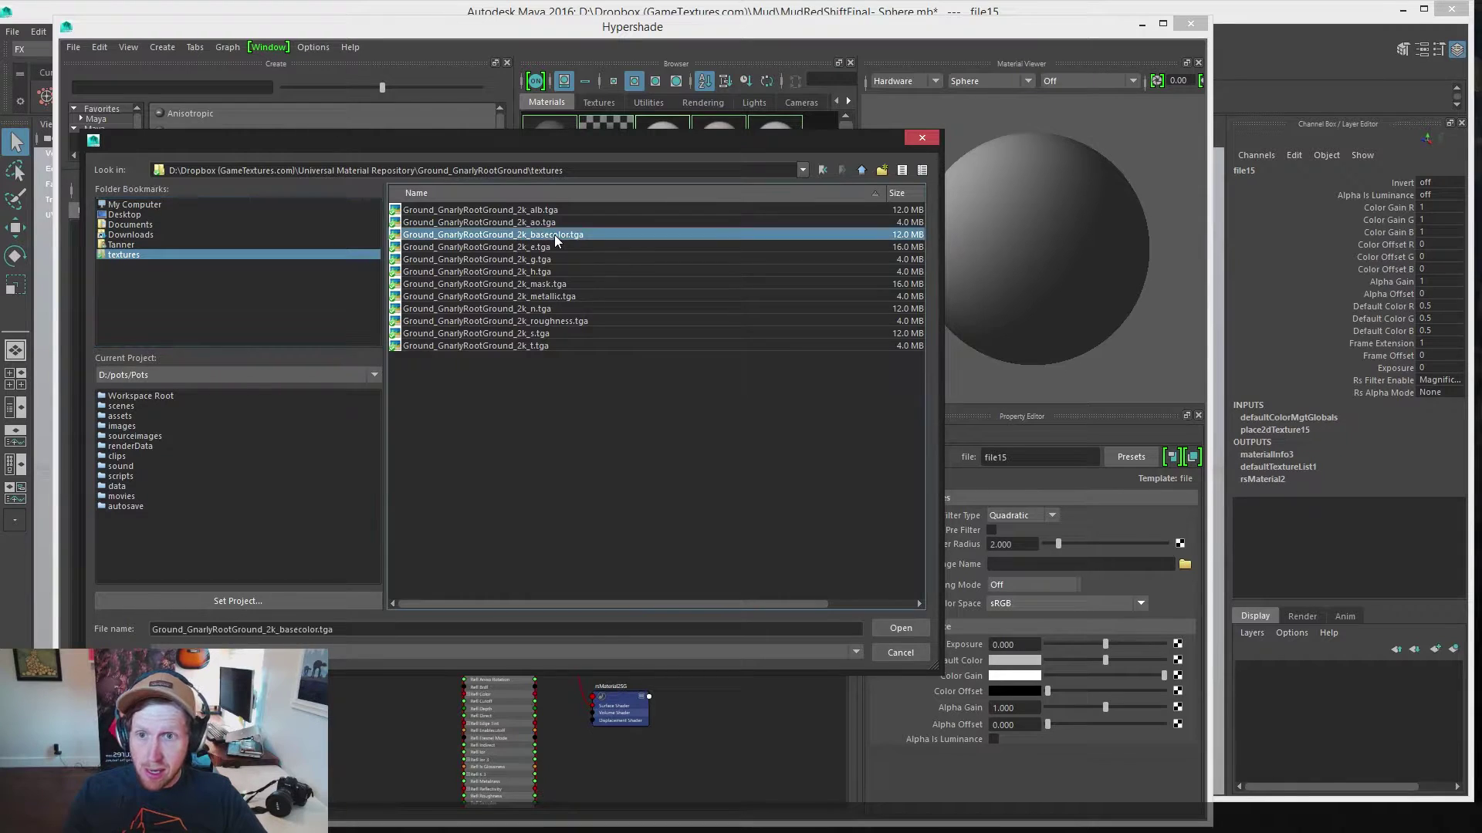
click(900, 629)
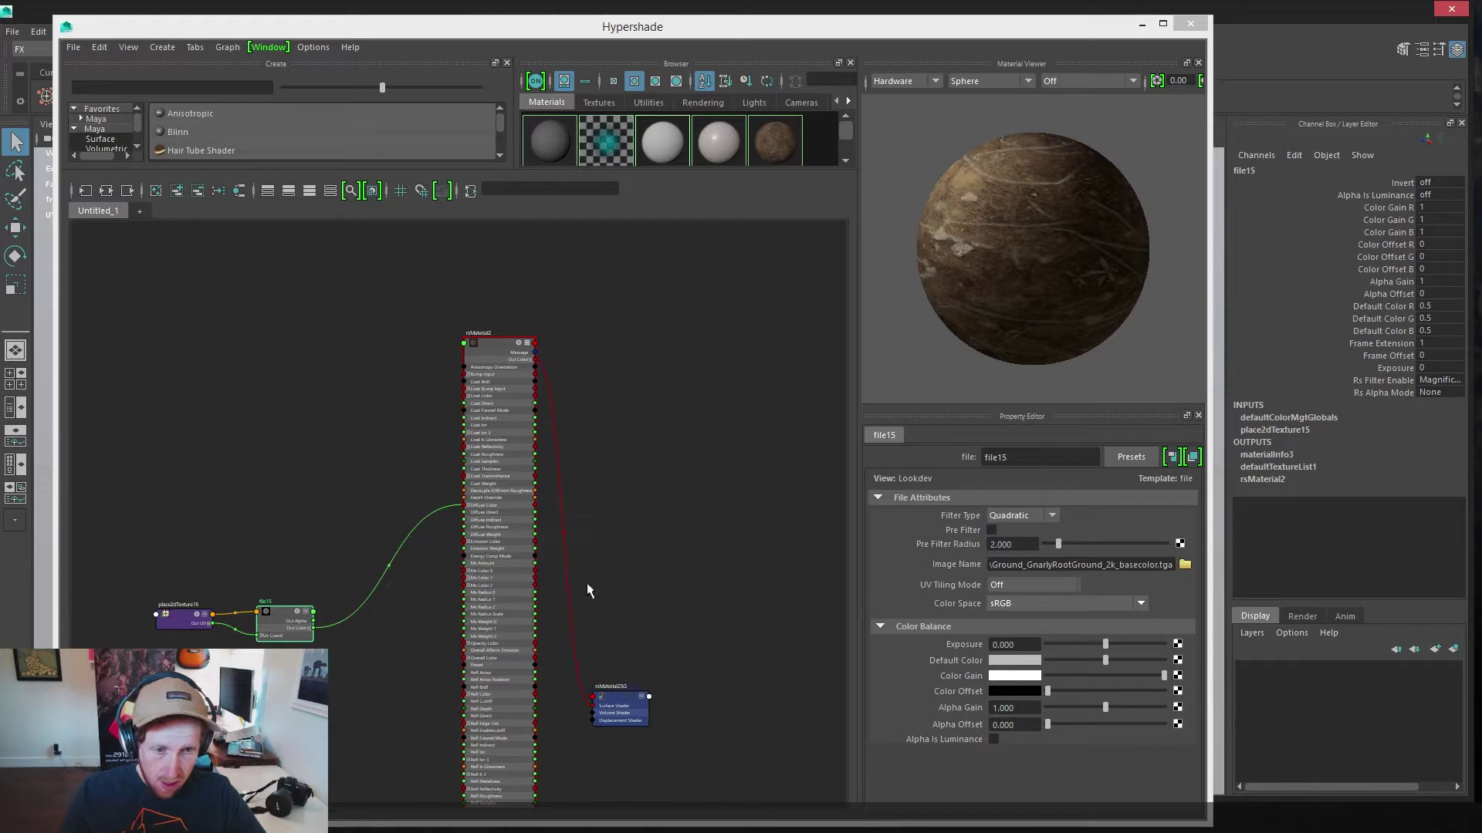
click(503, 512)
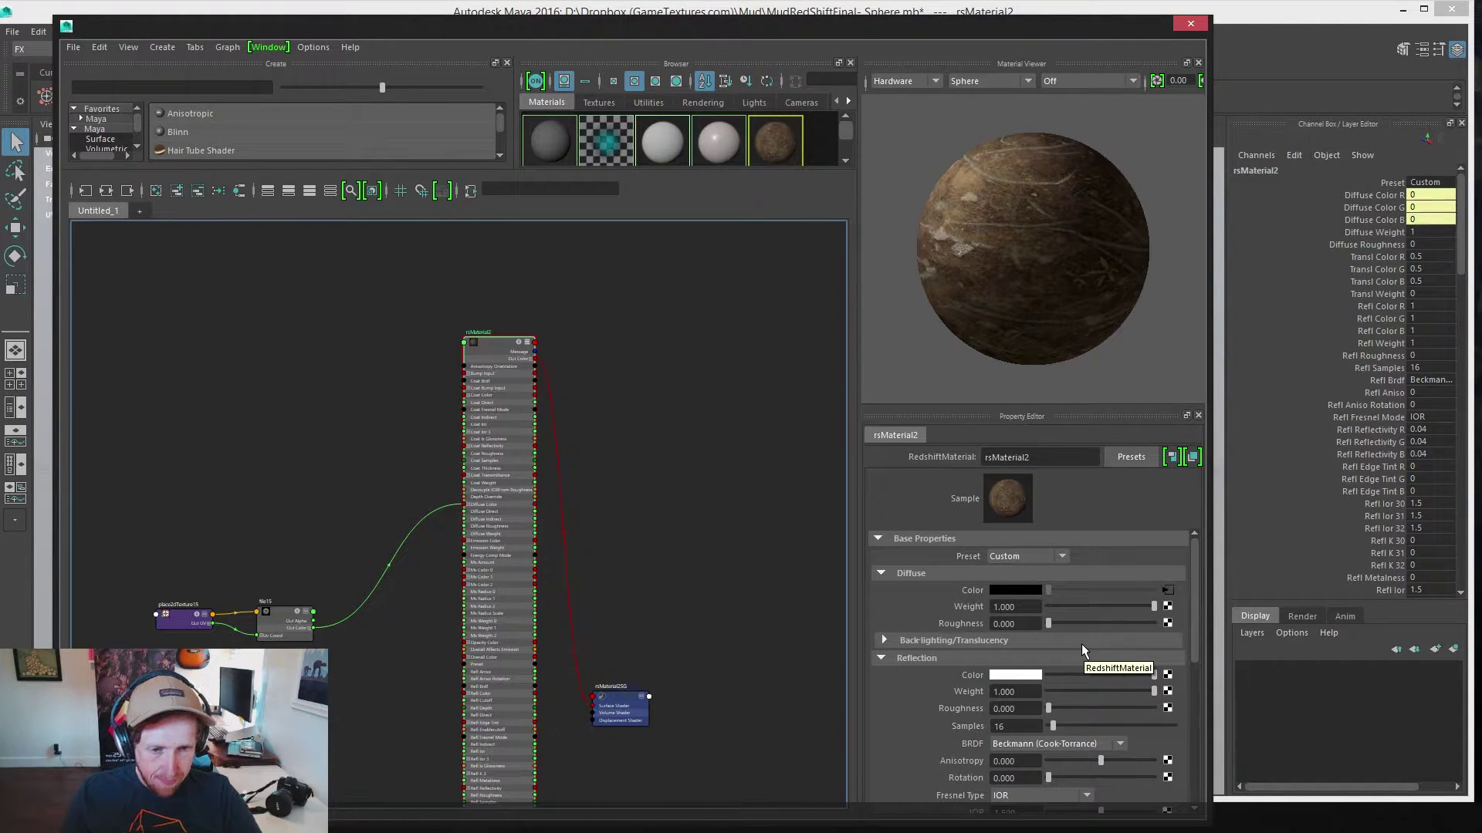
Connect file16 with the GnarlyRootGround roughness texture to Refl Roughness, colour space Raw
drag(1192, 585, 1197, 614)
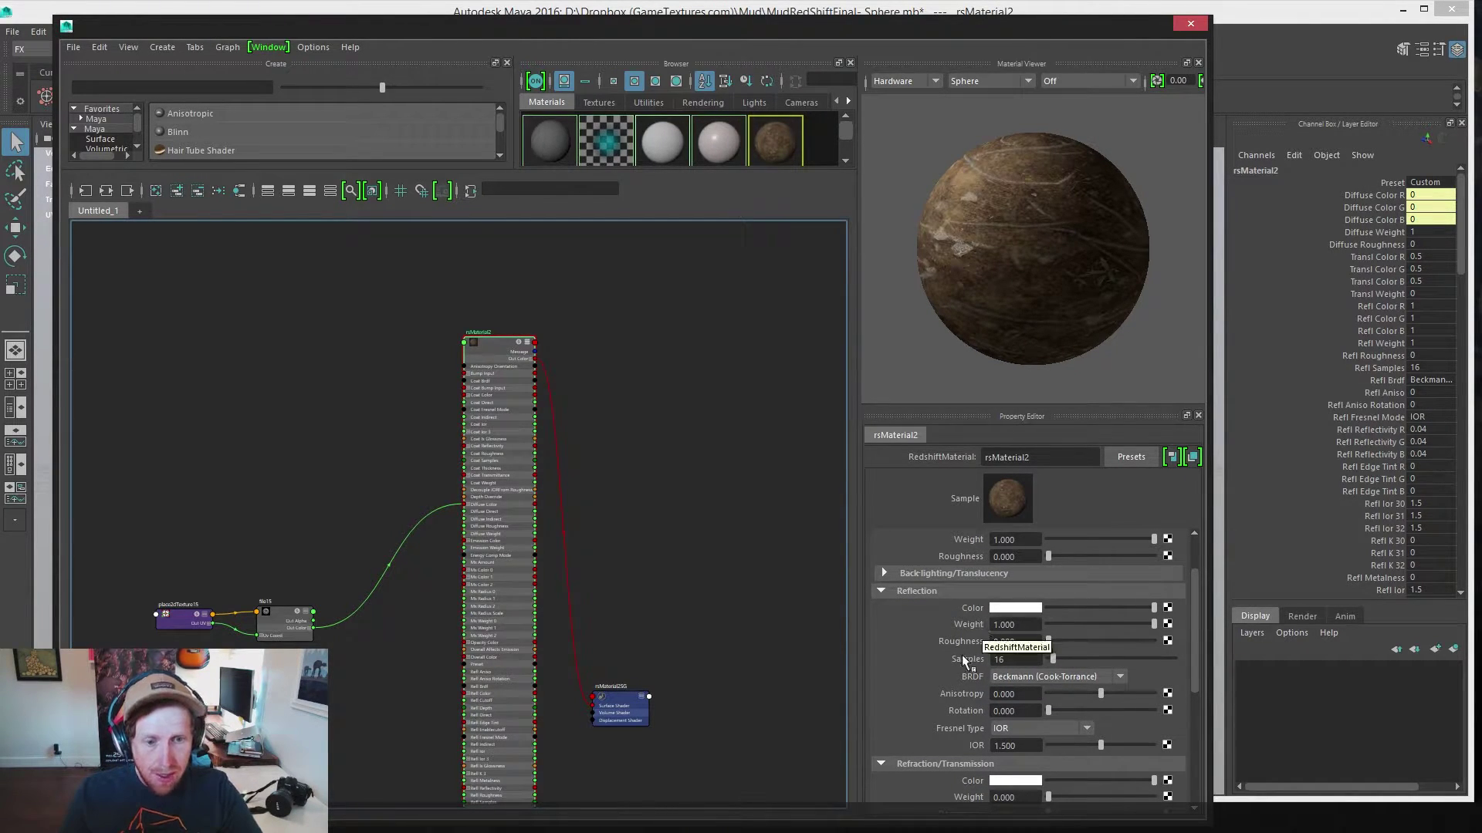
click(1167, 641)
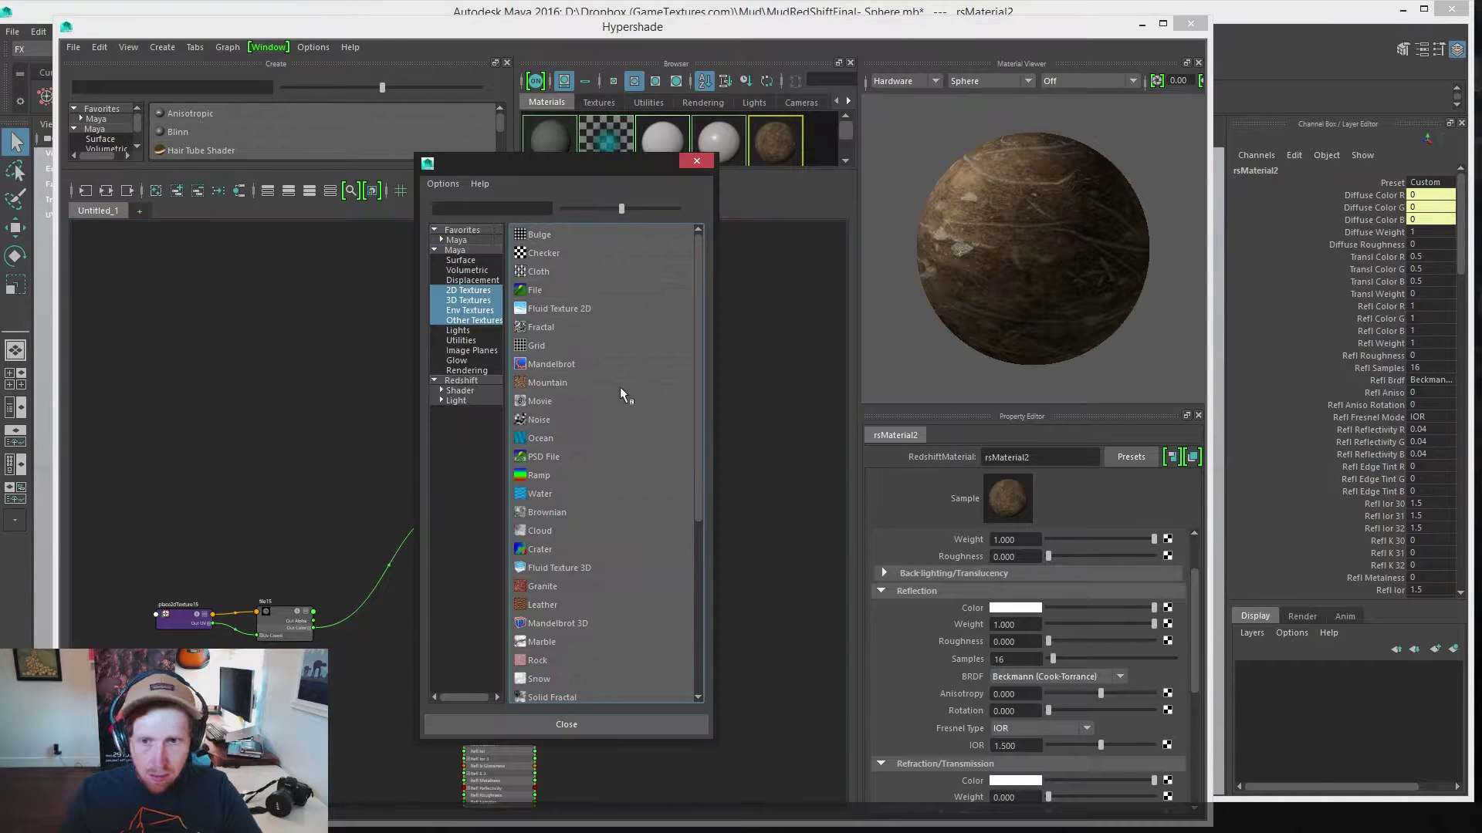
click(547, 292)
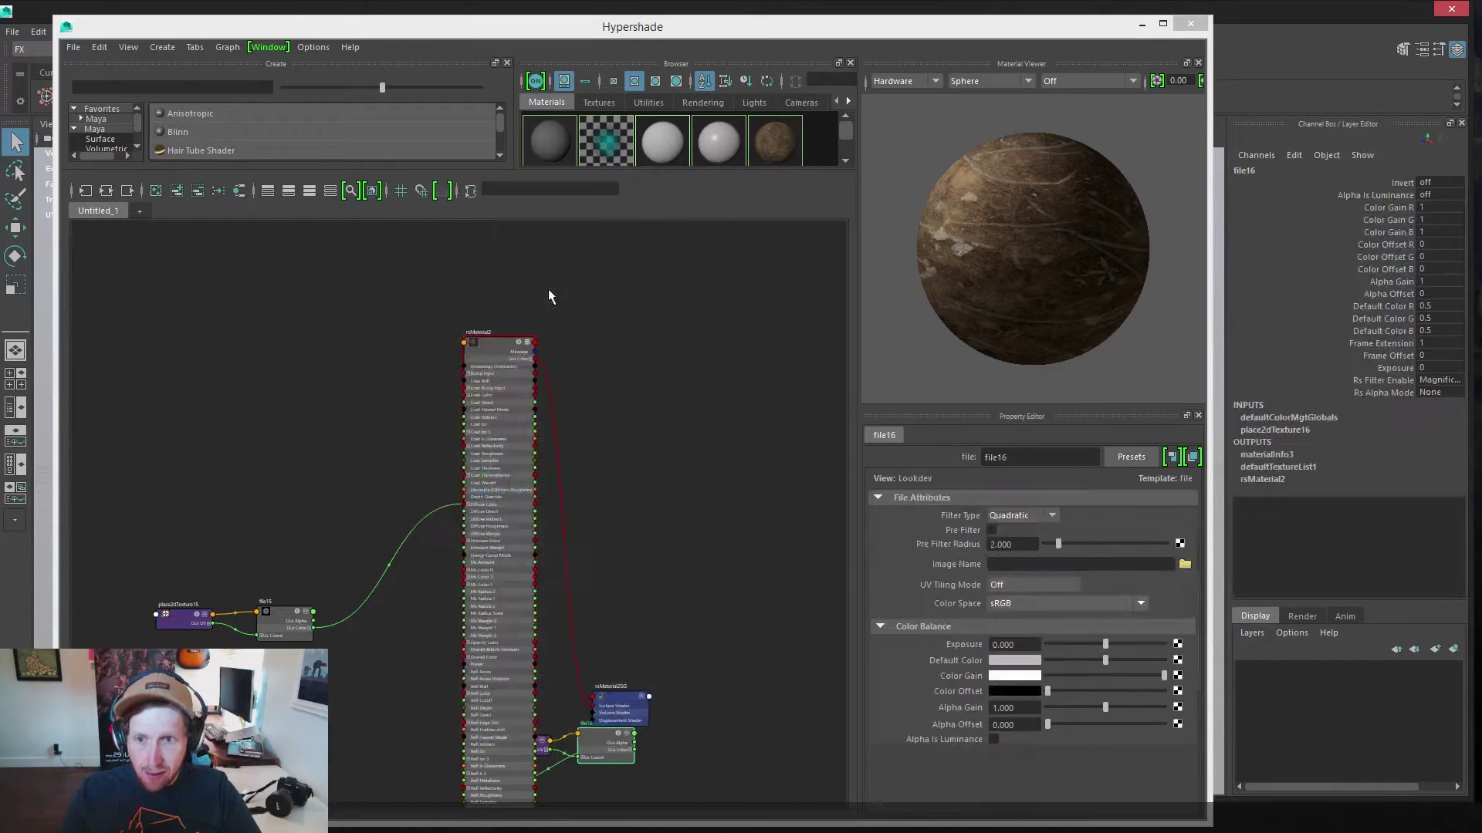
click(1183, 564)
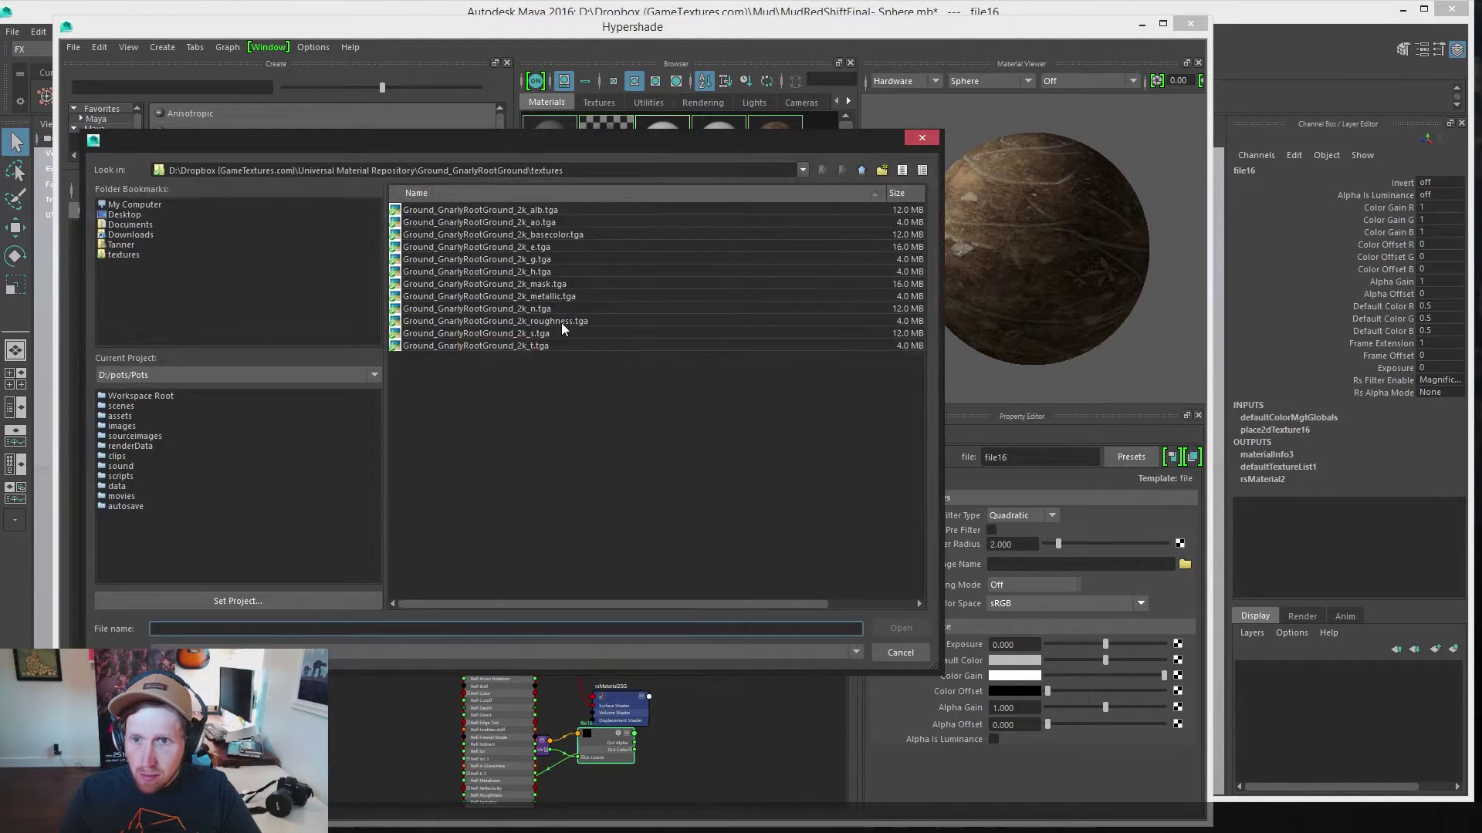
click(564, 322)
click(895, 628)
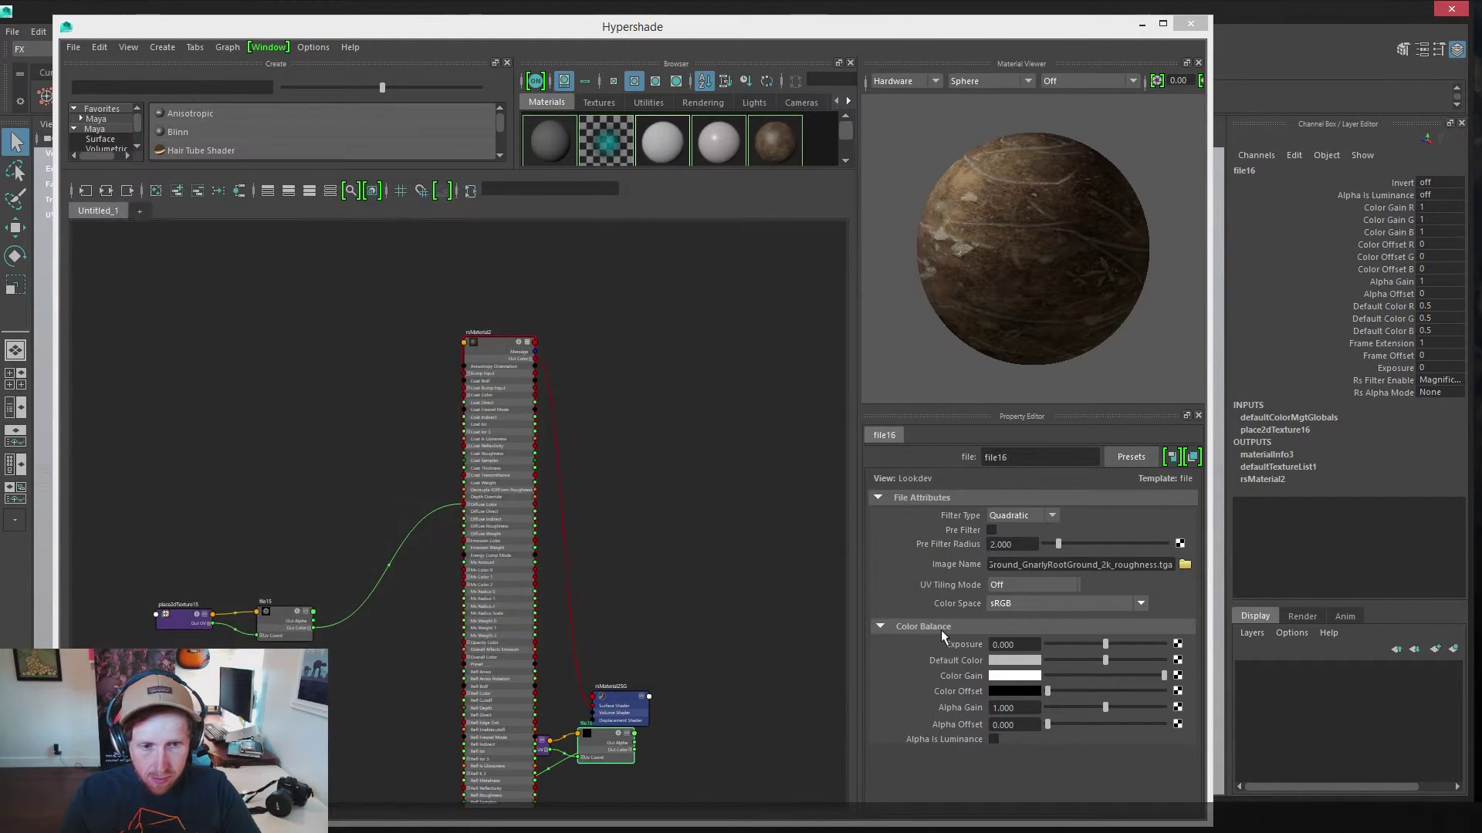
click(1033, 605)
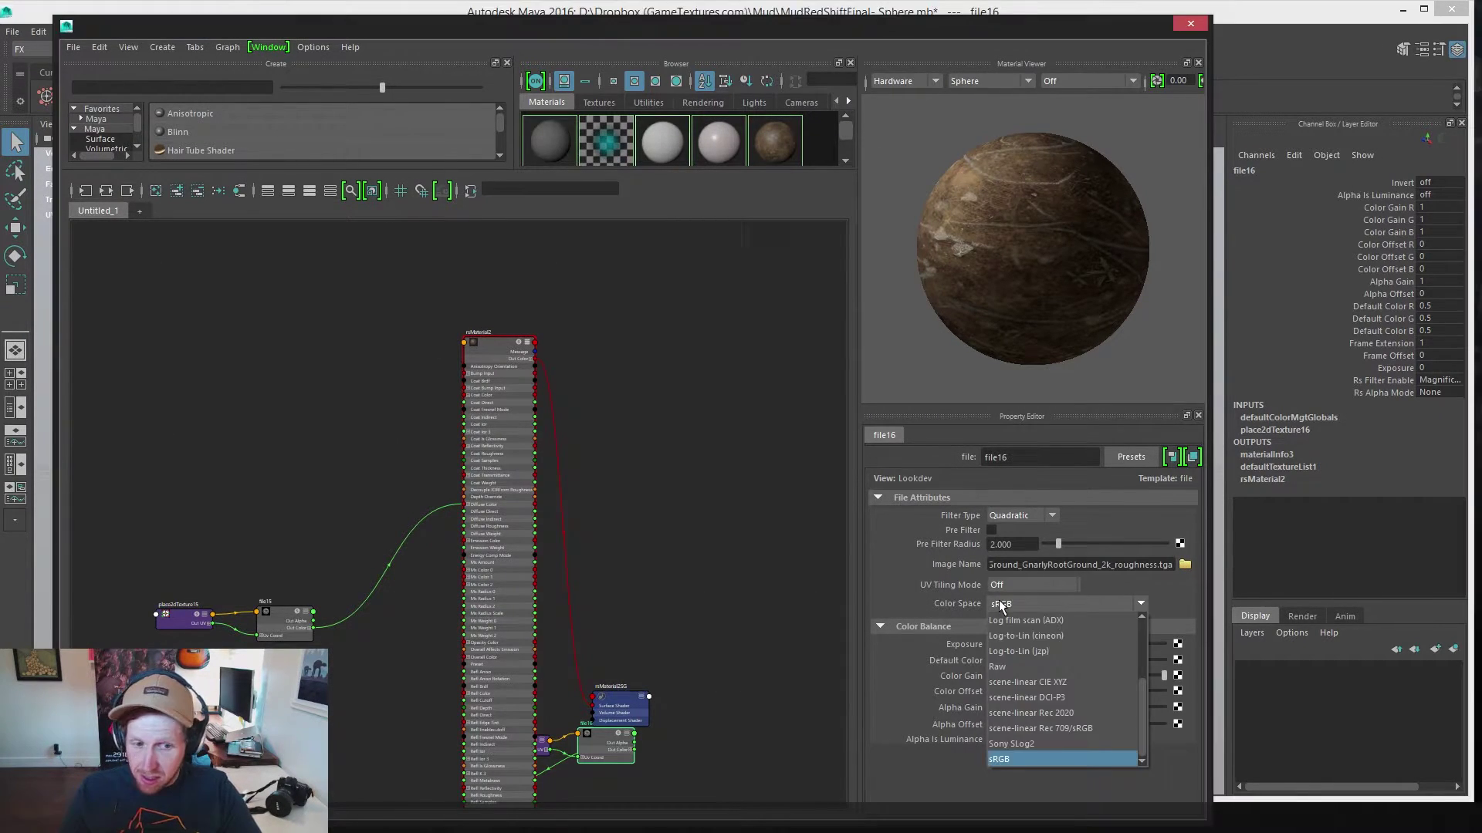
click(999, 668)
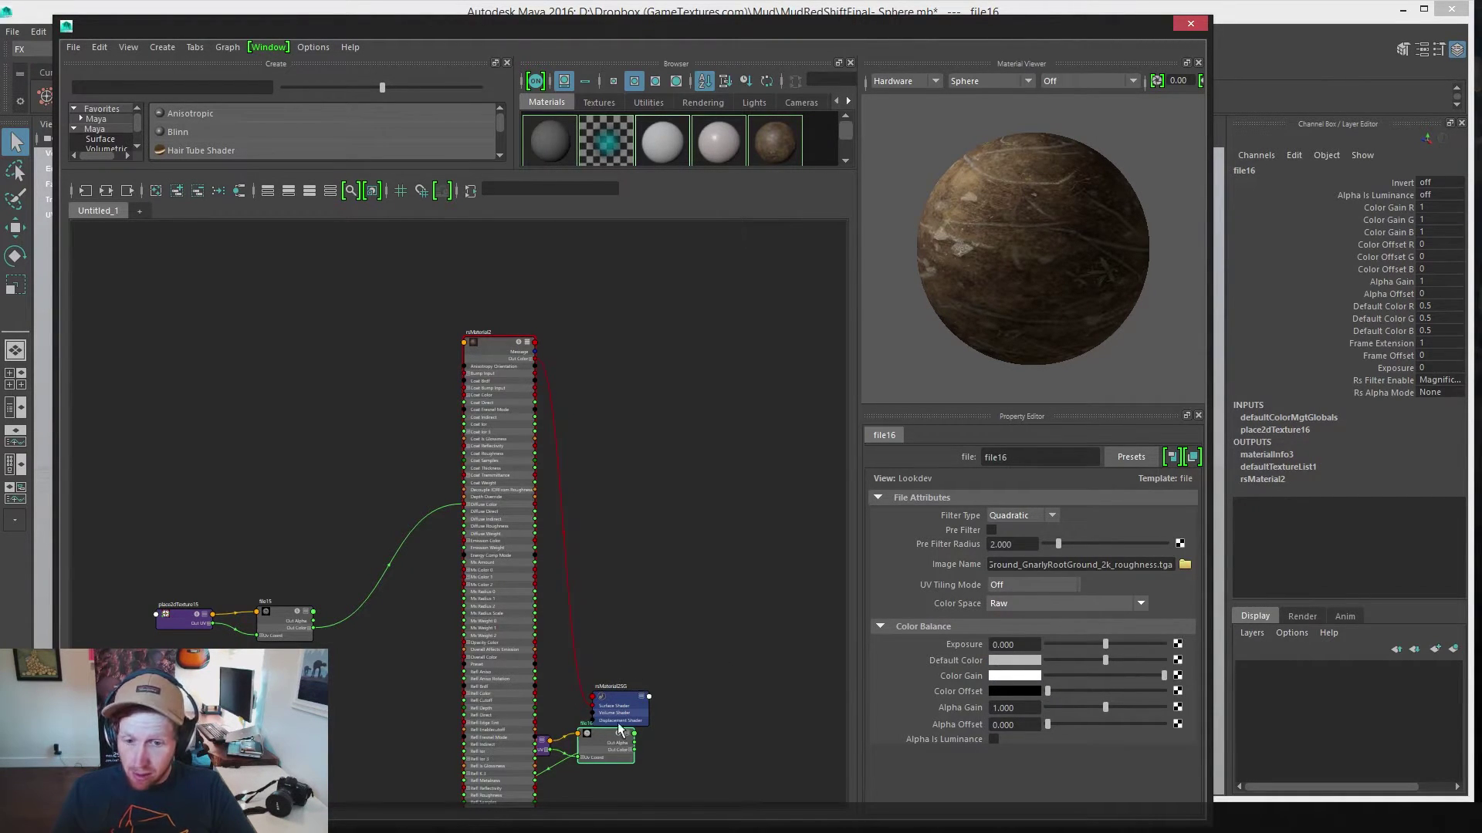
Rearrange the graph, moving rsMaterial2 right and the roughness texture nodes alongside
scroll(630, 601, up, 2)
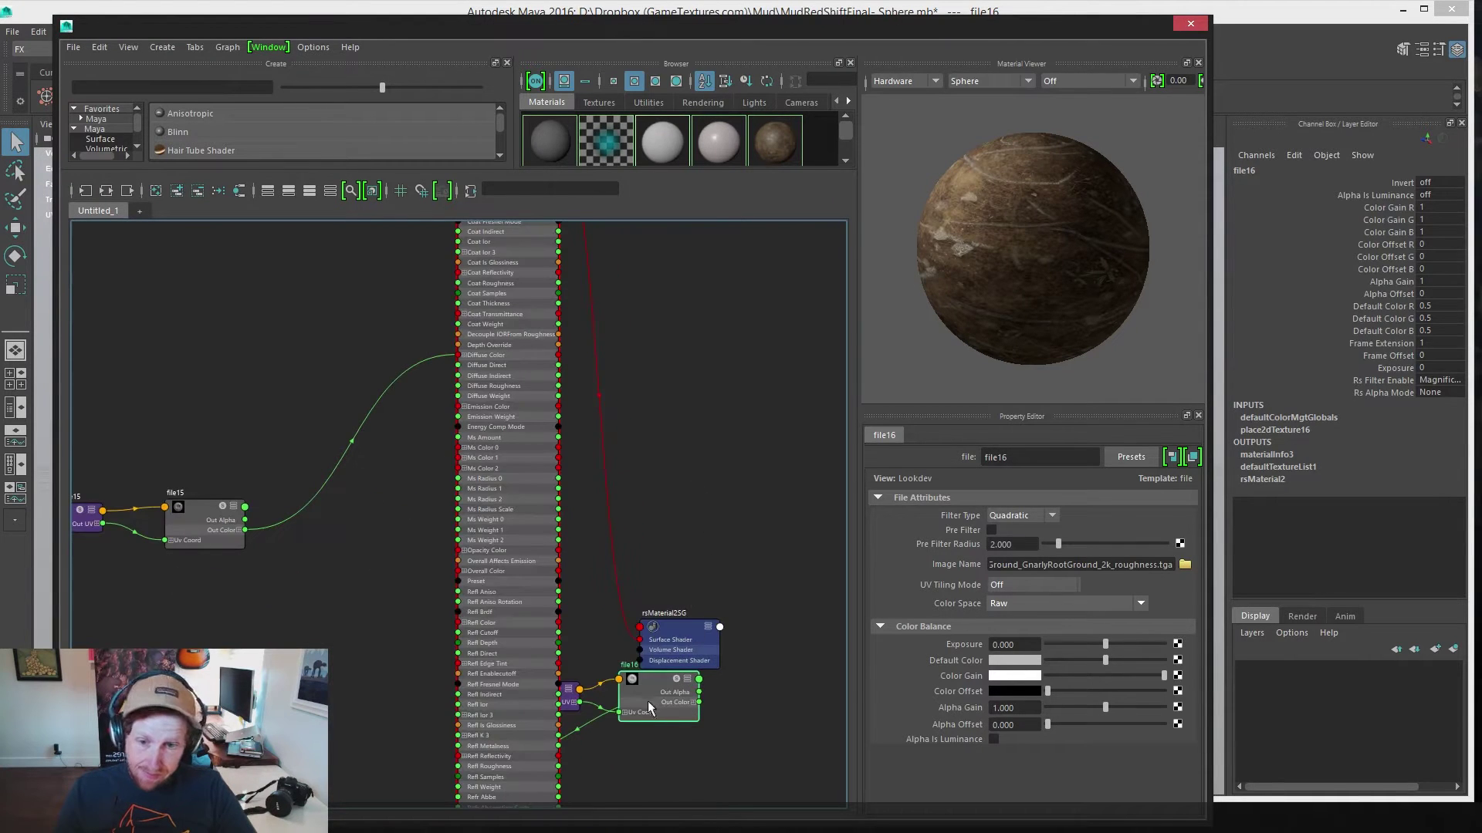
click(692, 641)
click(503, 516)
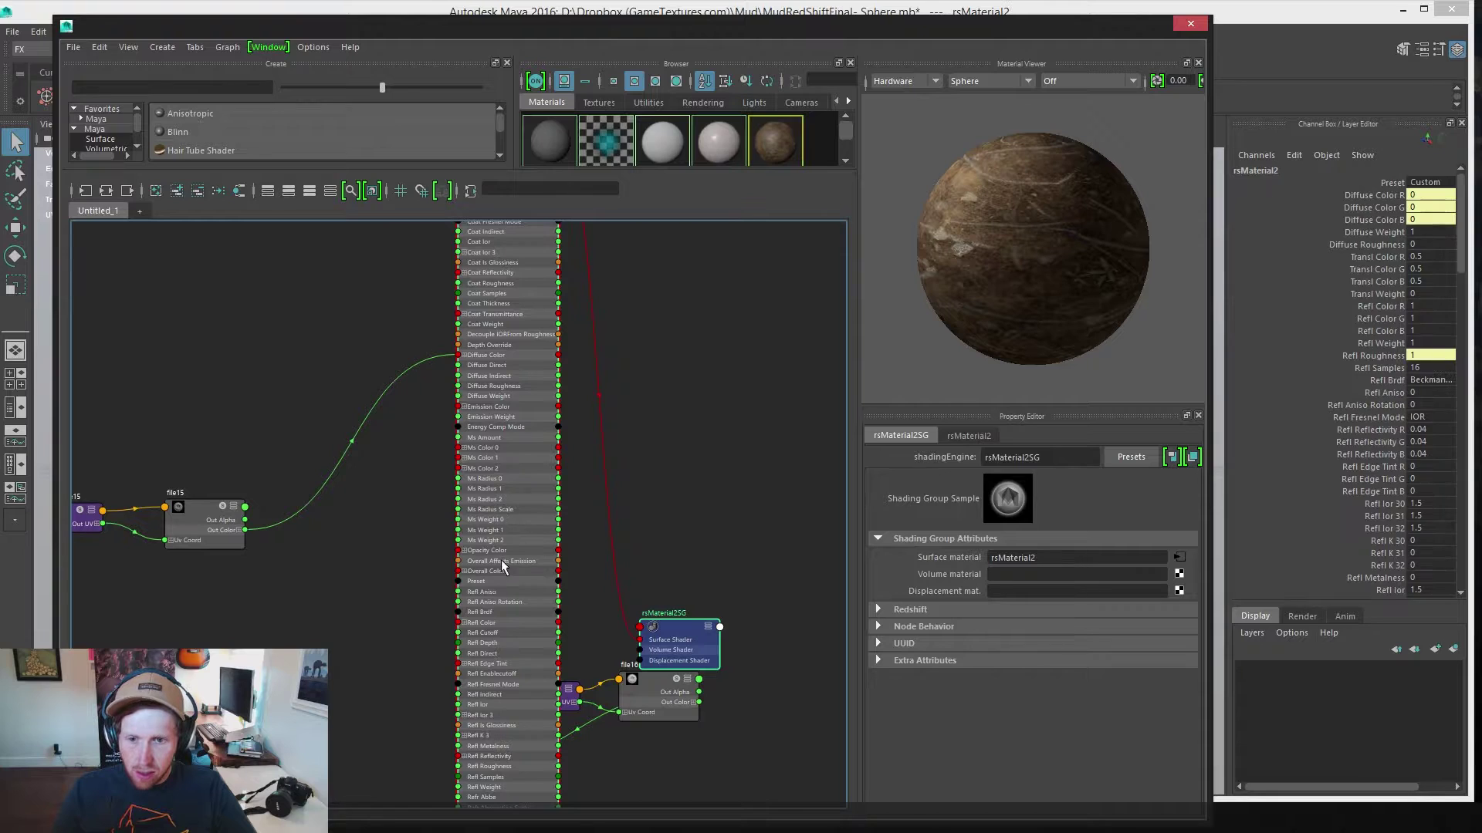
drag(502, 516, 770, 501)
drag(330, 571, 651, 714)
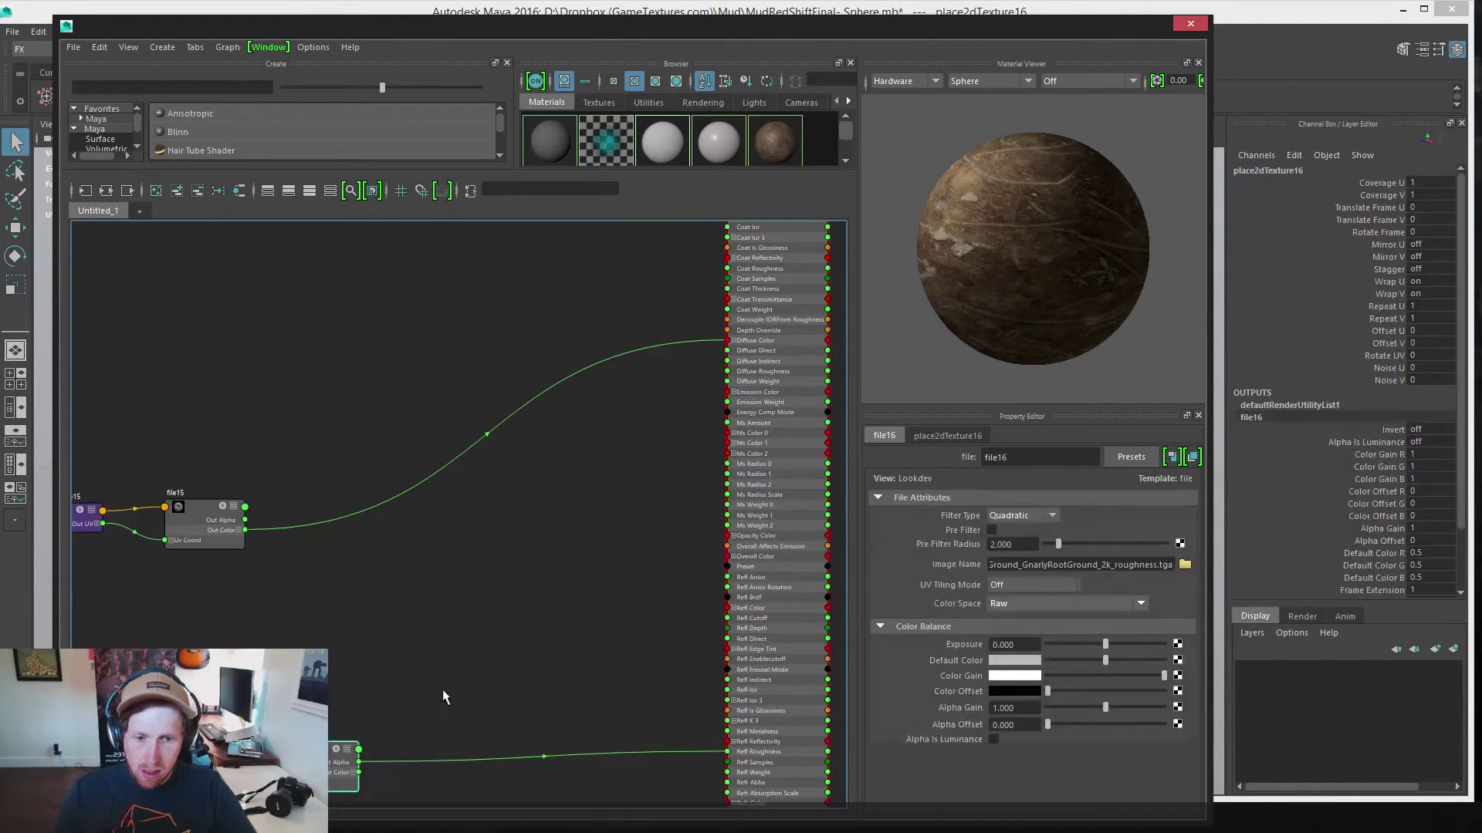
alt+middle_drag(506, 652, 313, 510)
Set rsMaterial2's Fresnel type to Metalness
click(467, 486)
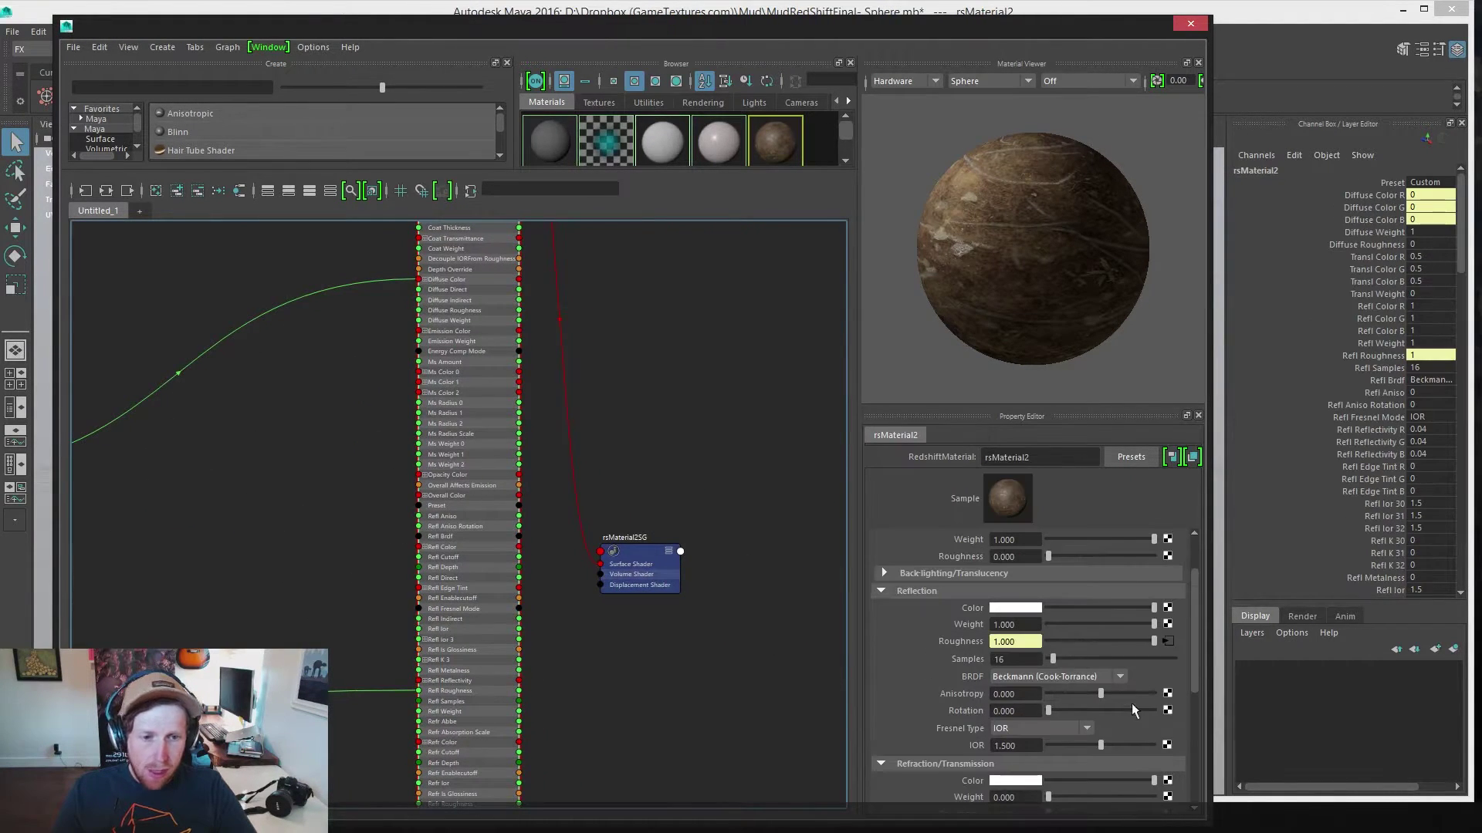
scroll(991, 693, down, 1)
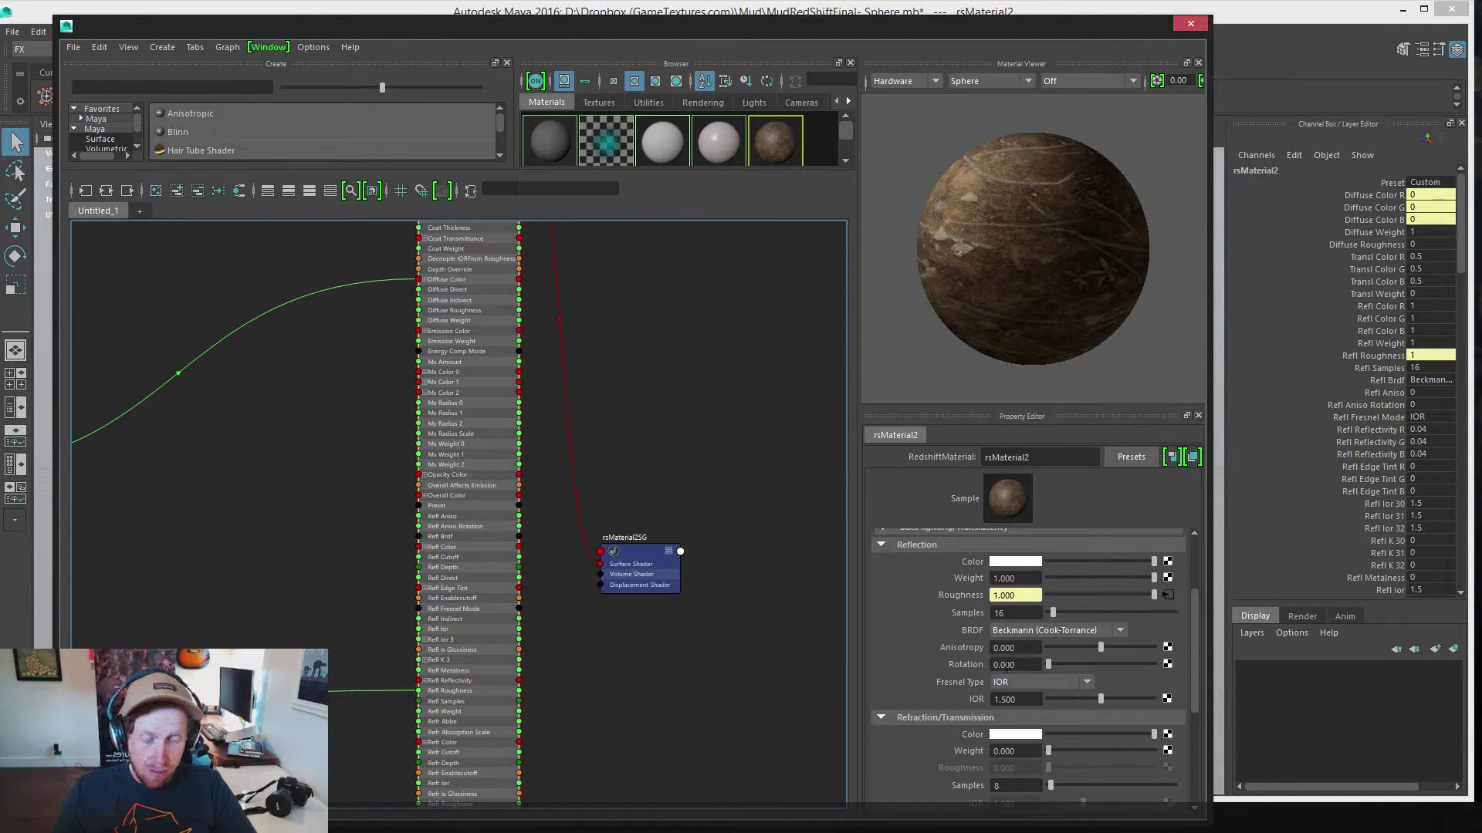
click(1069, 678)
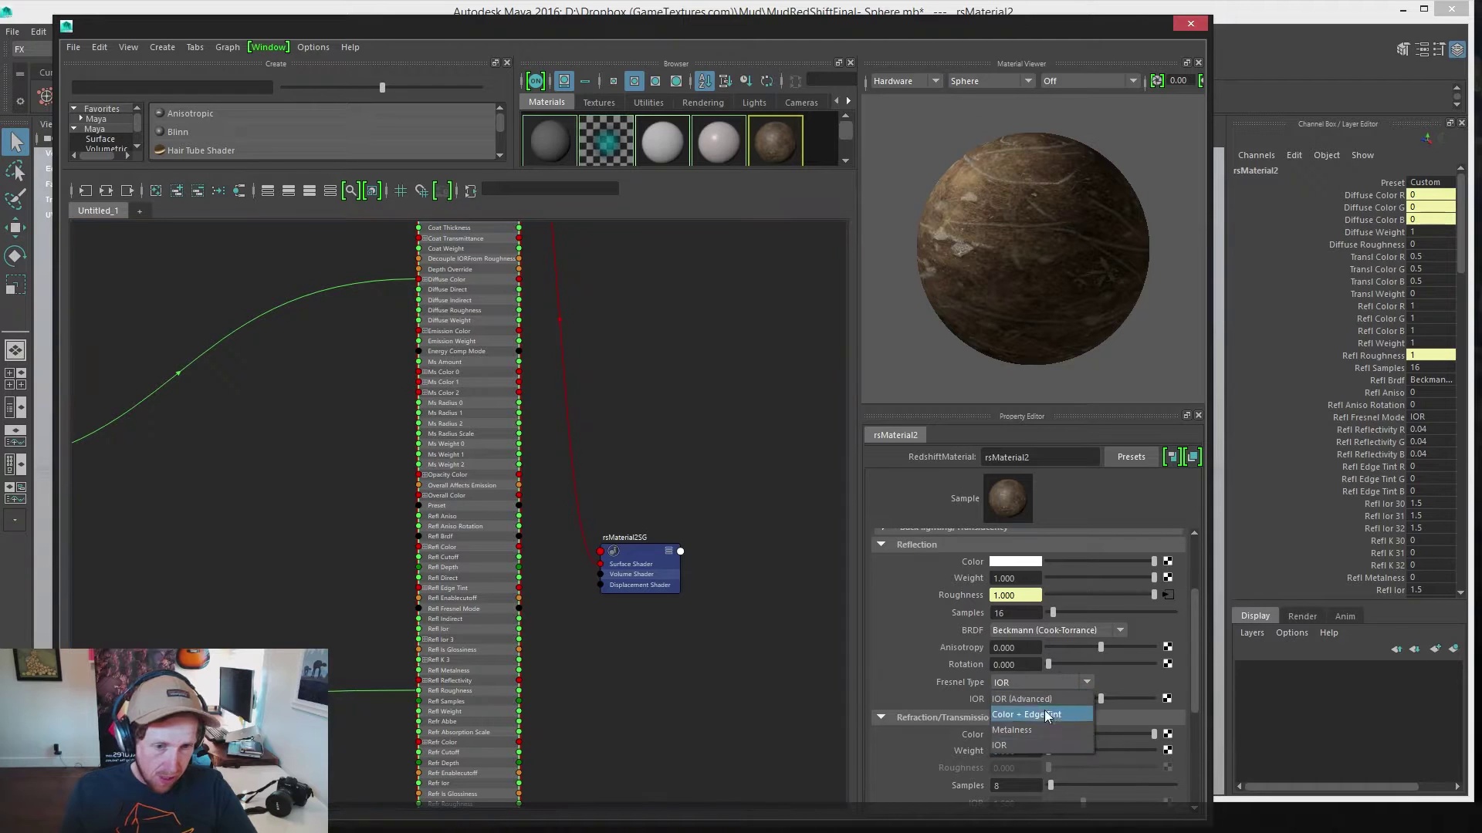
click(1038, 725)
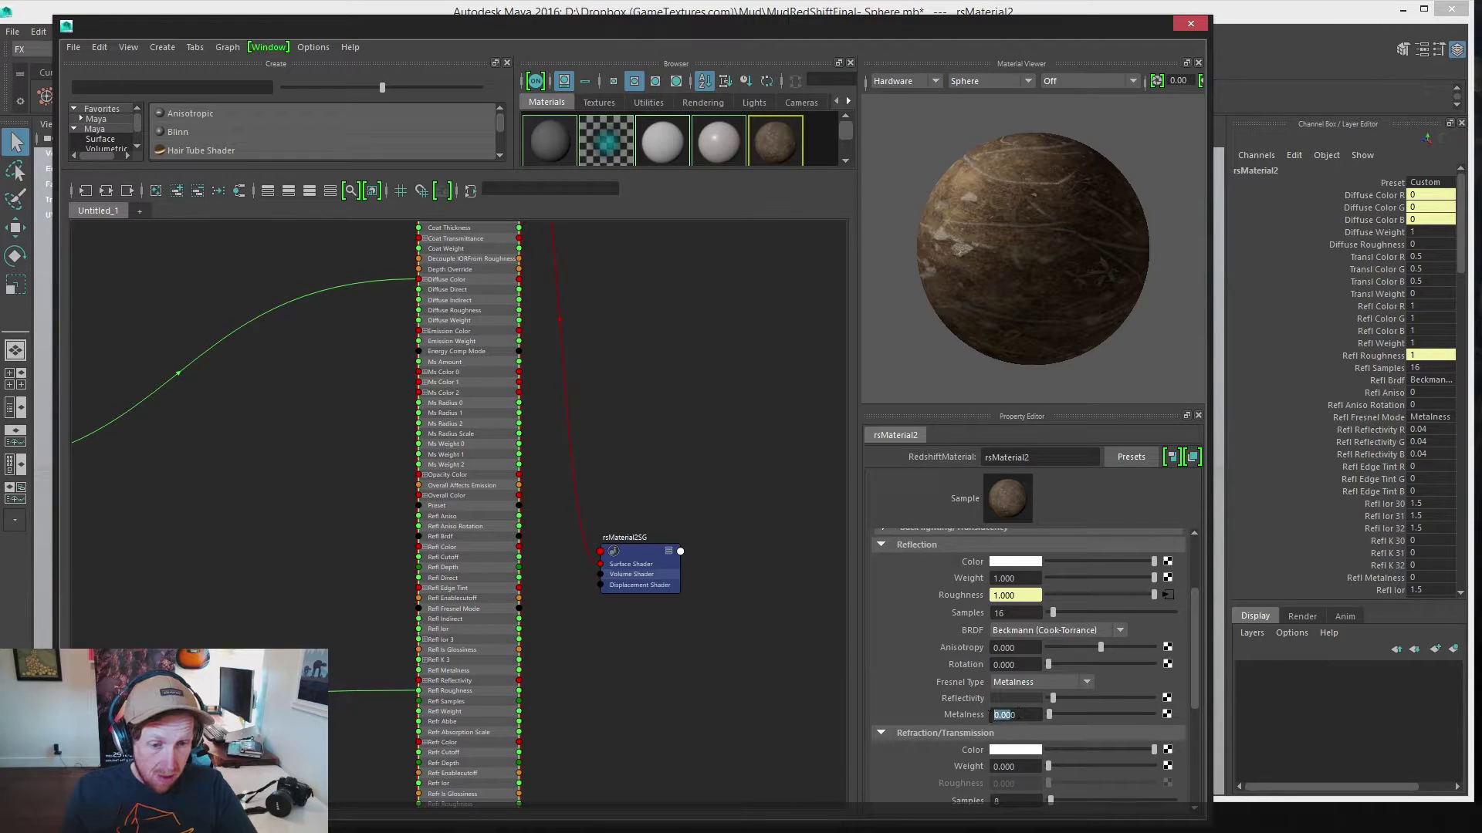
Drive metalness with file17 loading Ground_GnarlyRootGround_2k_metallic.tga in Raw colour space
click(1167, 714)
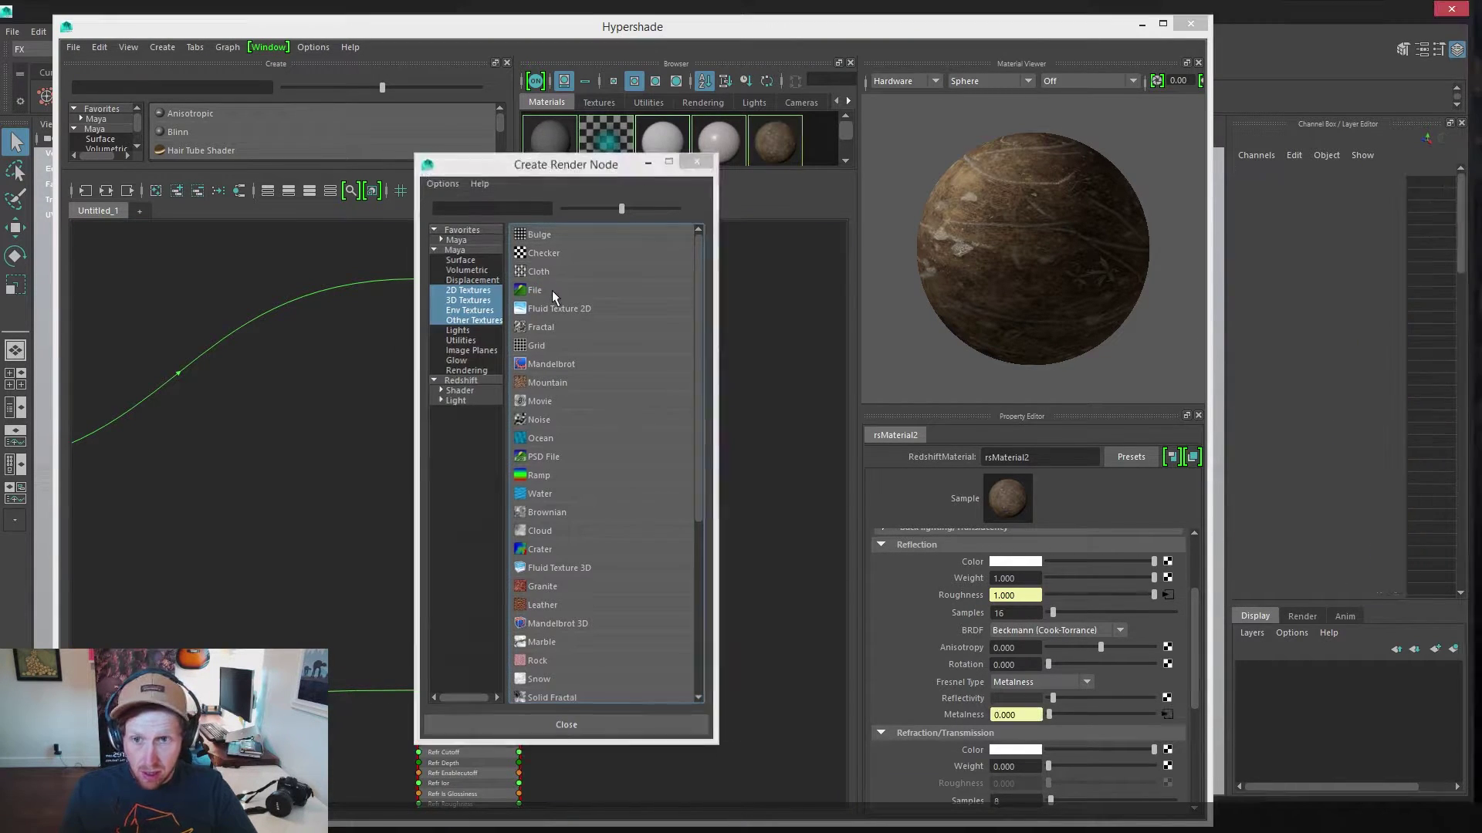
click(552, 290)
click(1184, 564)
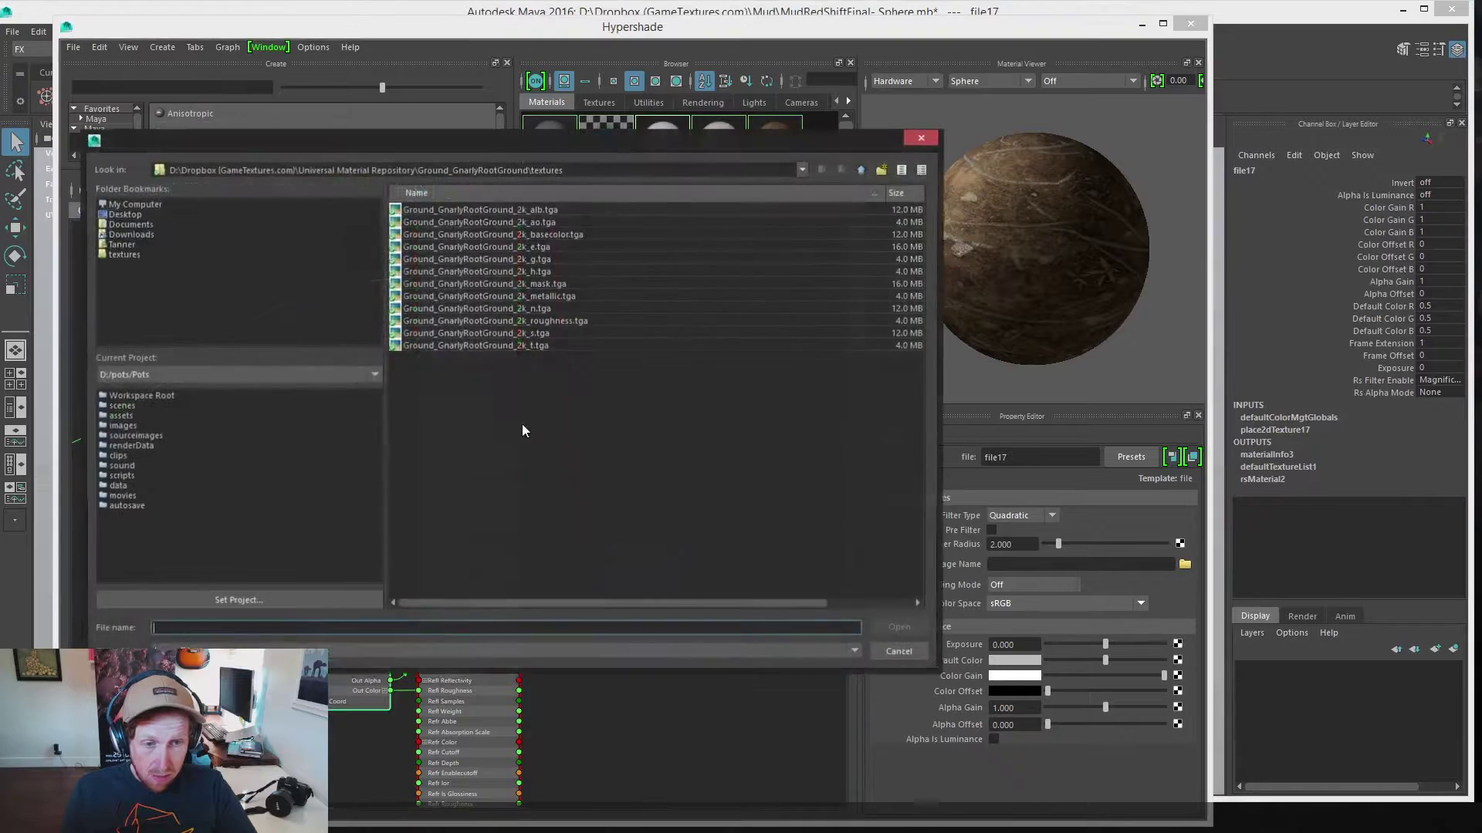
double_click(535, 295)
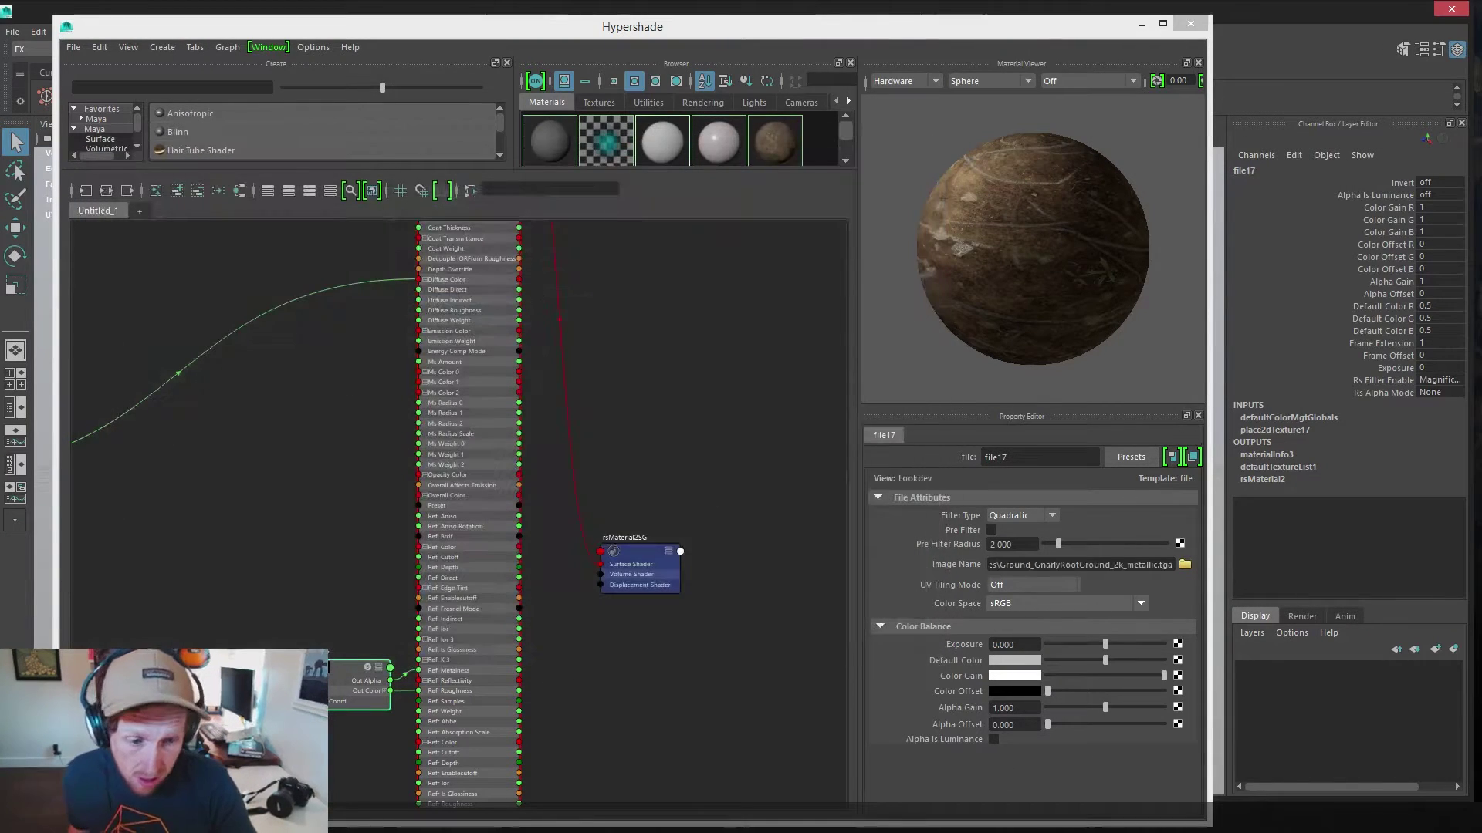
click(1034, 605)
click(999, 619)
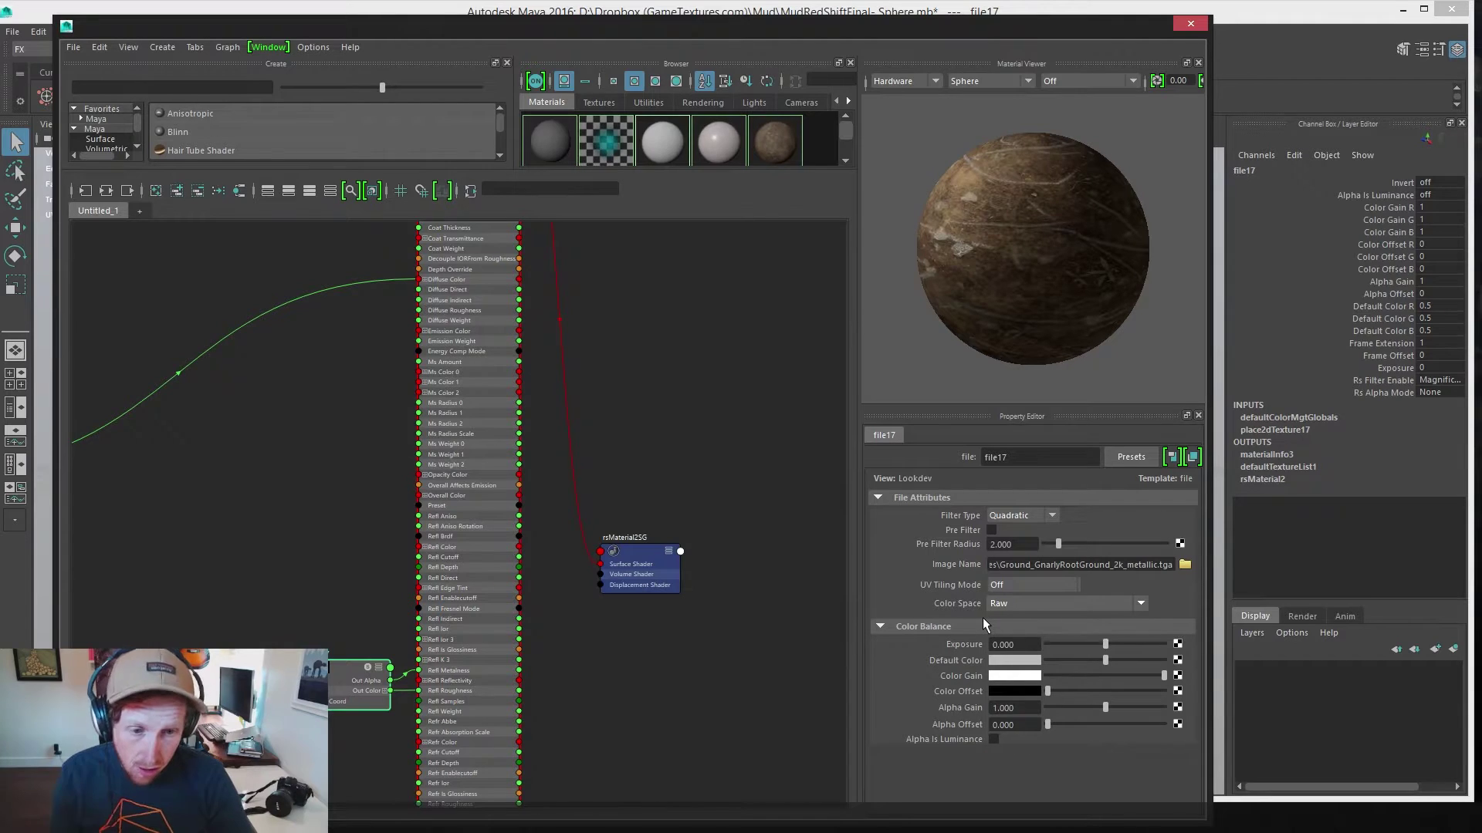
click(479, 591)
scroll(895, 612, down, 5)
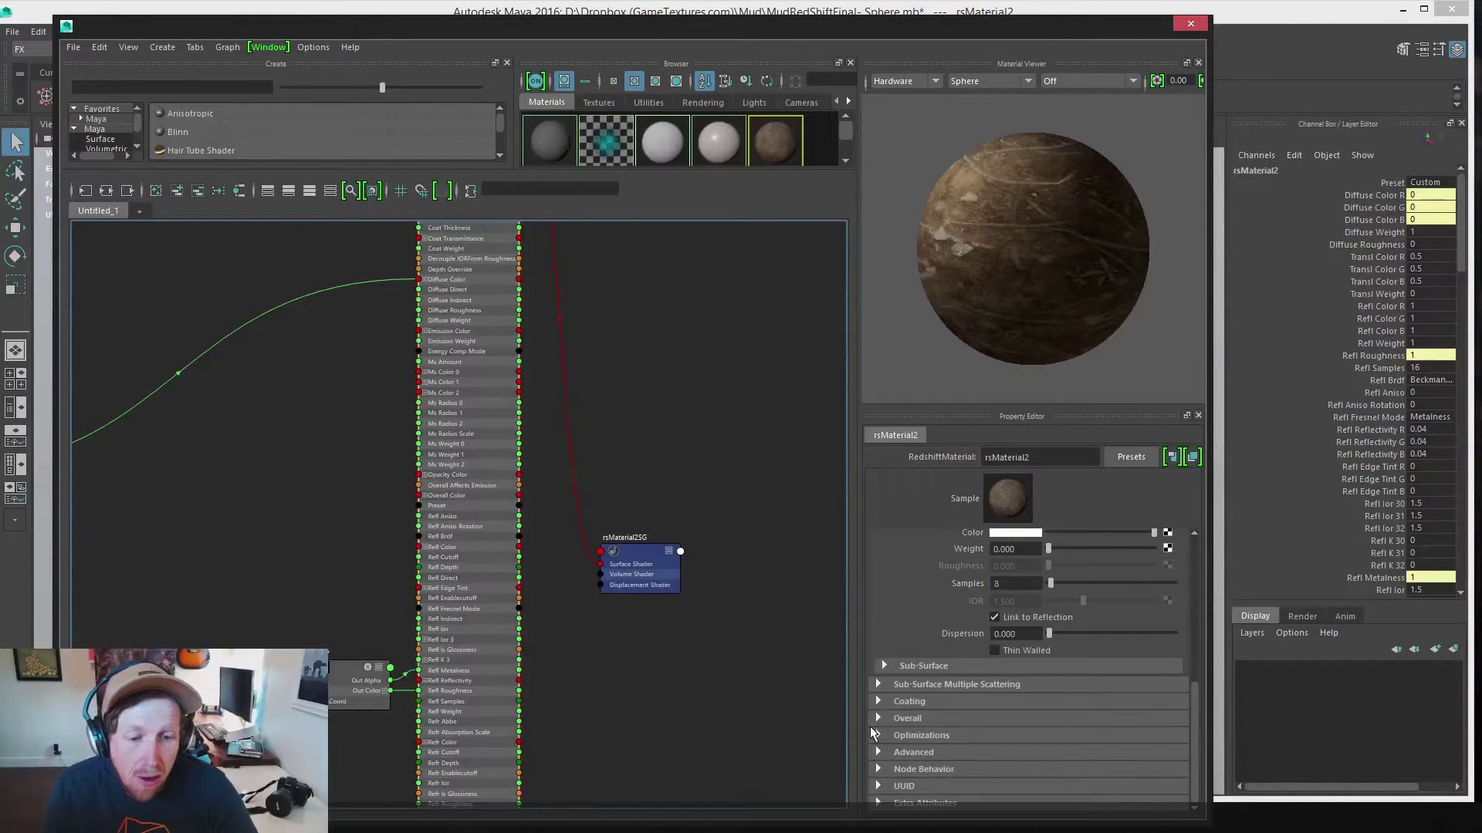
Connect a new RedshiftNormalMap node to the material's bump map
click(880, 718)
scroll(1058, 692, down, 2)
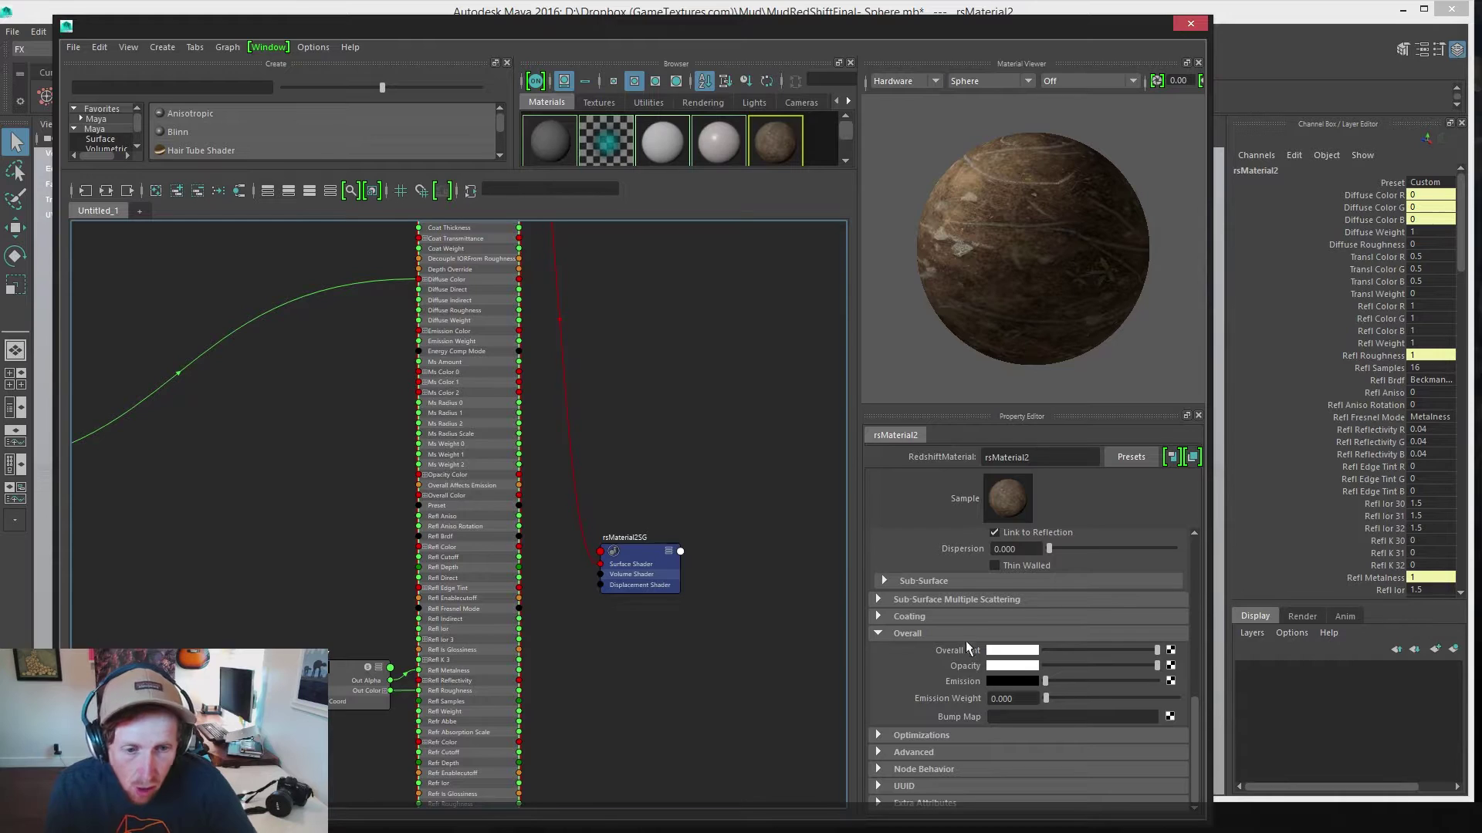
click(1170, 716)
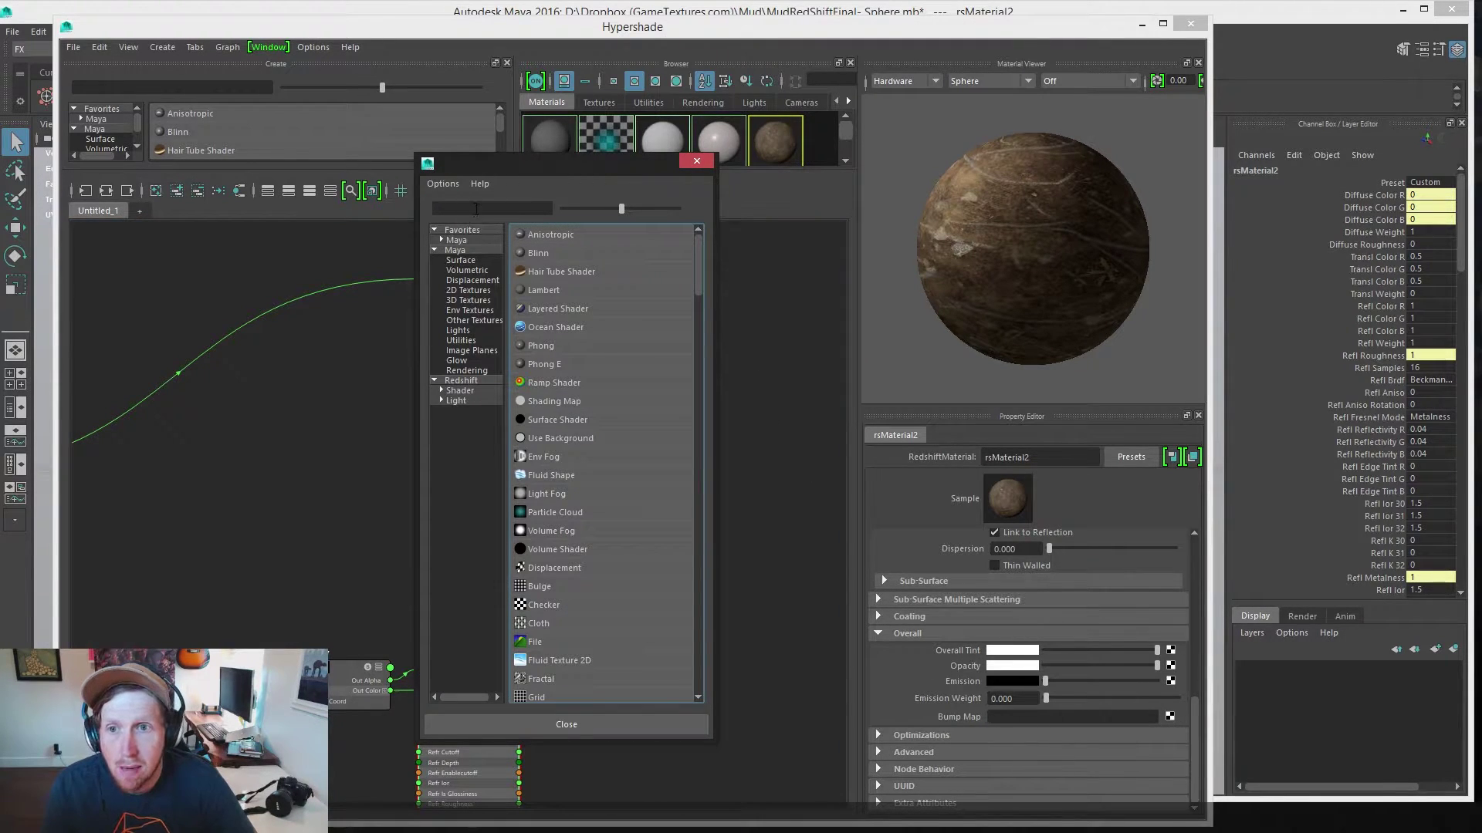
text(redshiftNo)
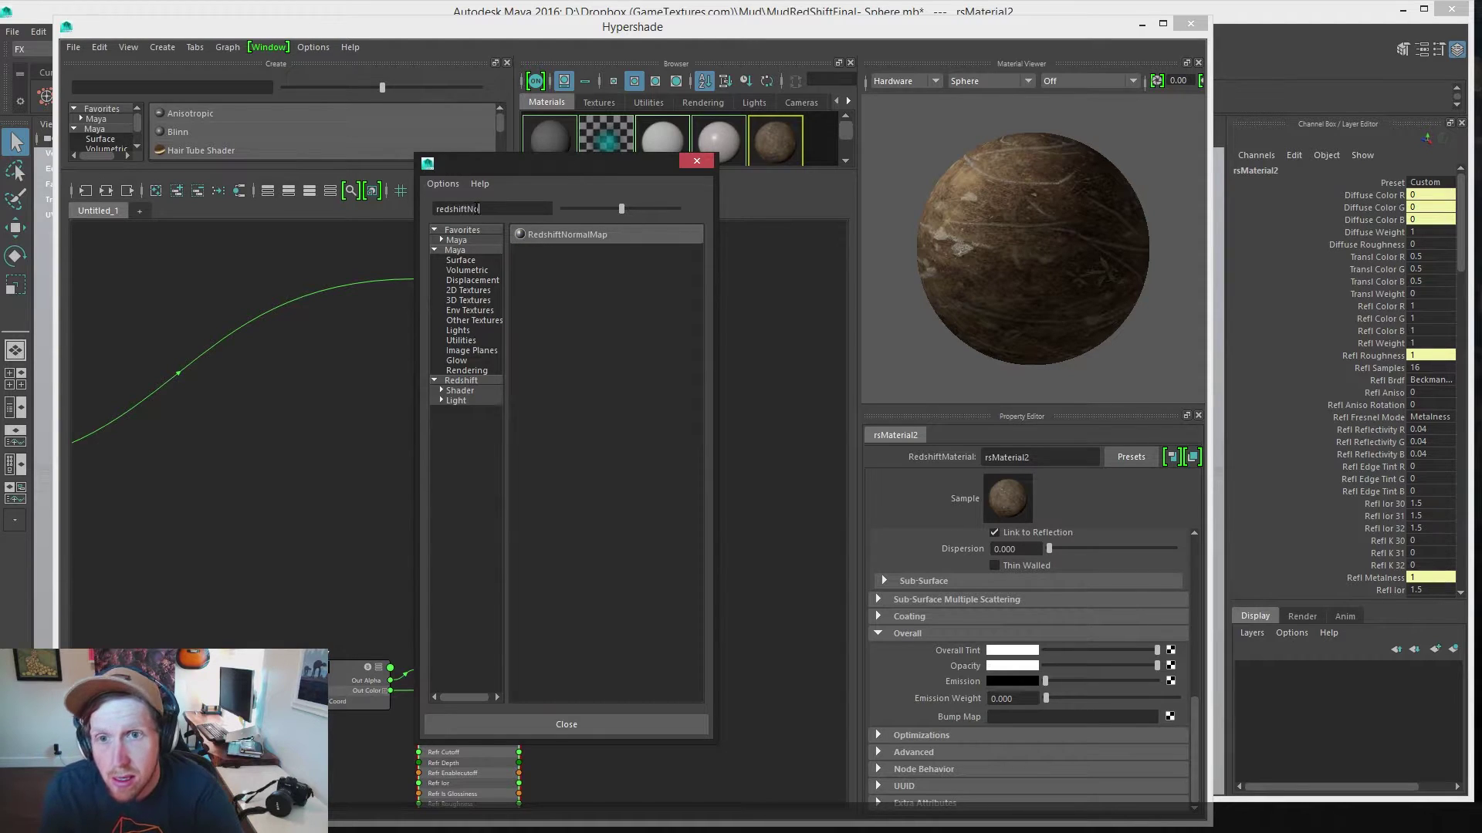
text(rmal)
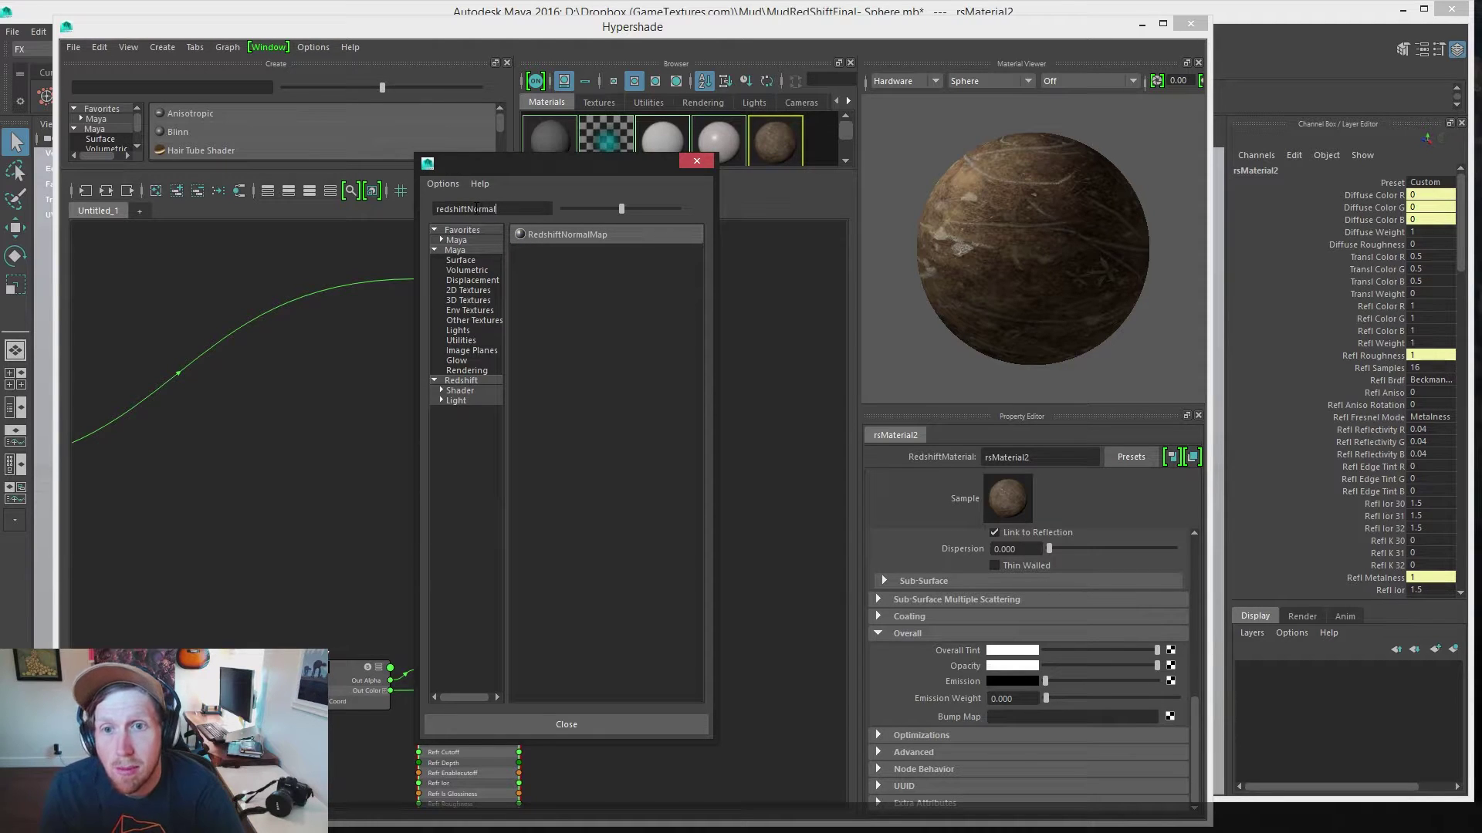
click(560, 234)
Load Ground_GnarlyRootGround_2k_n.tga into the normal map and close the Hypershade
click(1156, 505)
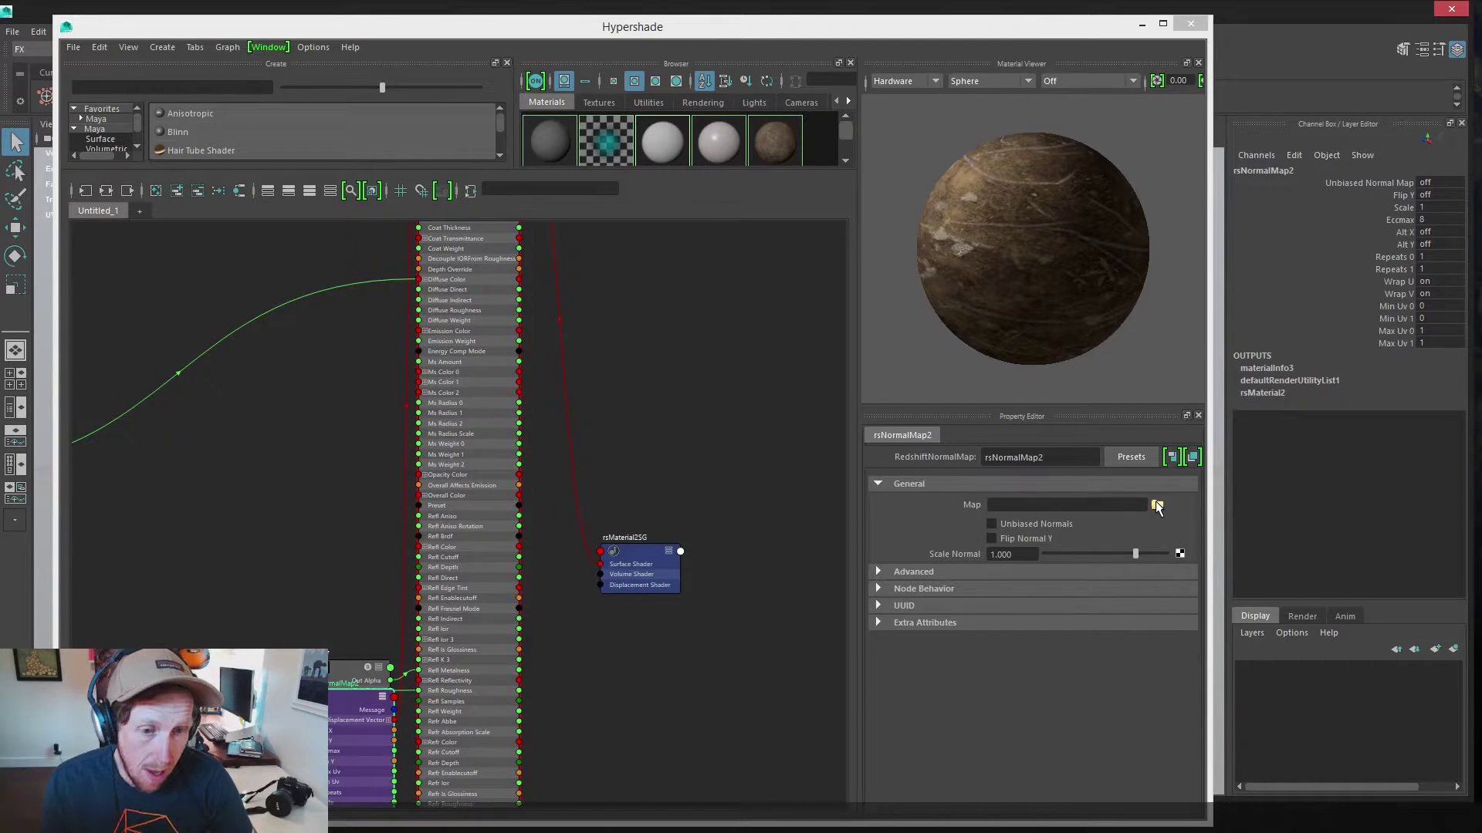
click(124, 255)
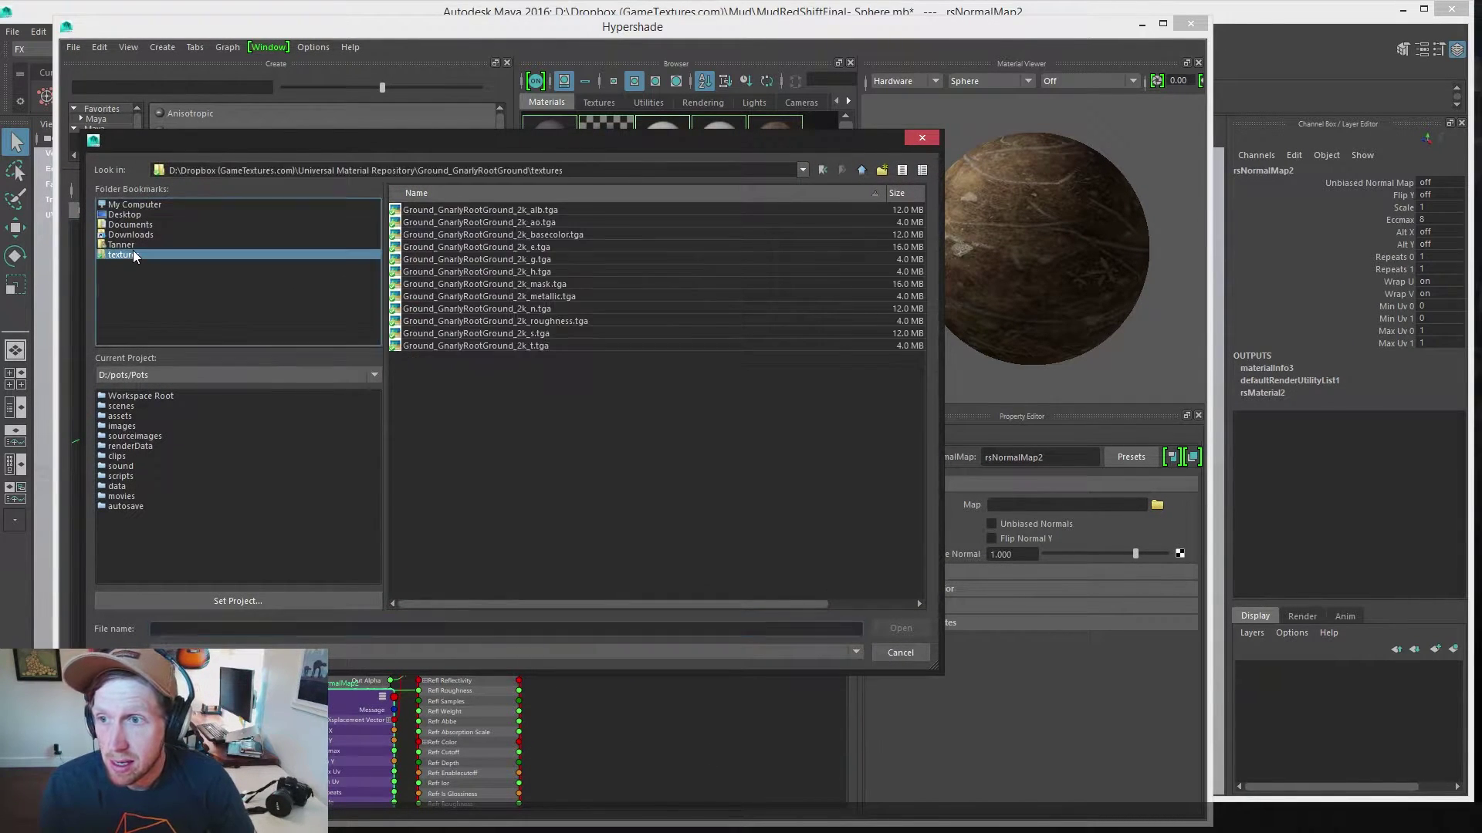
click(543, 308)
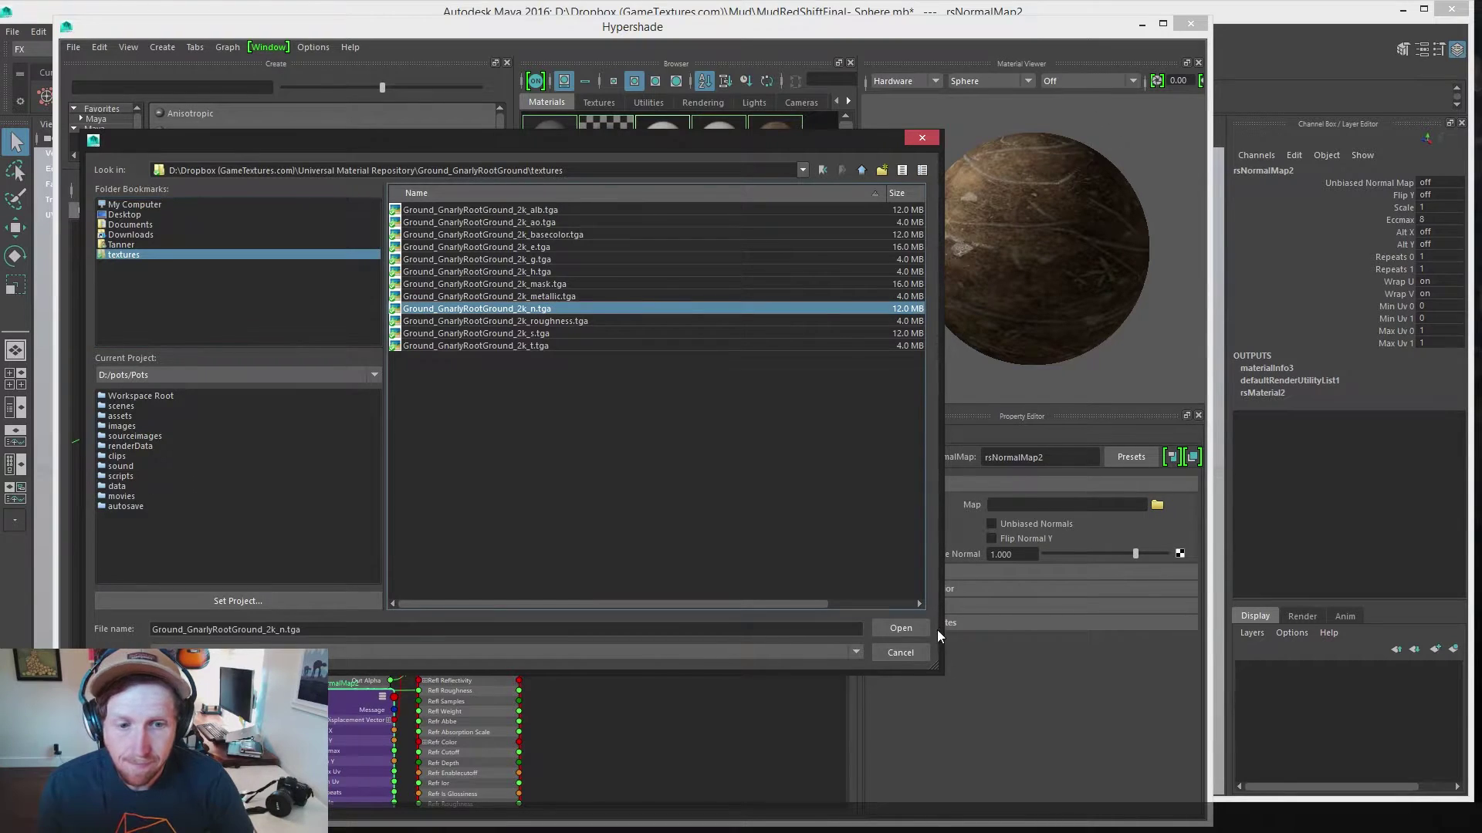
click(901, 627)
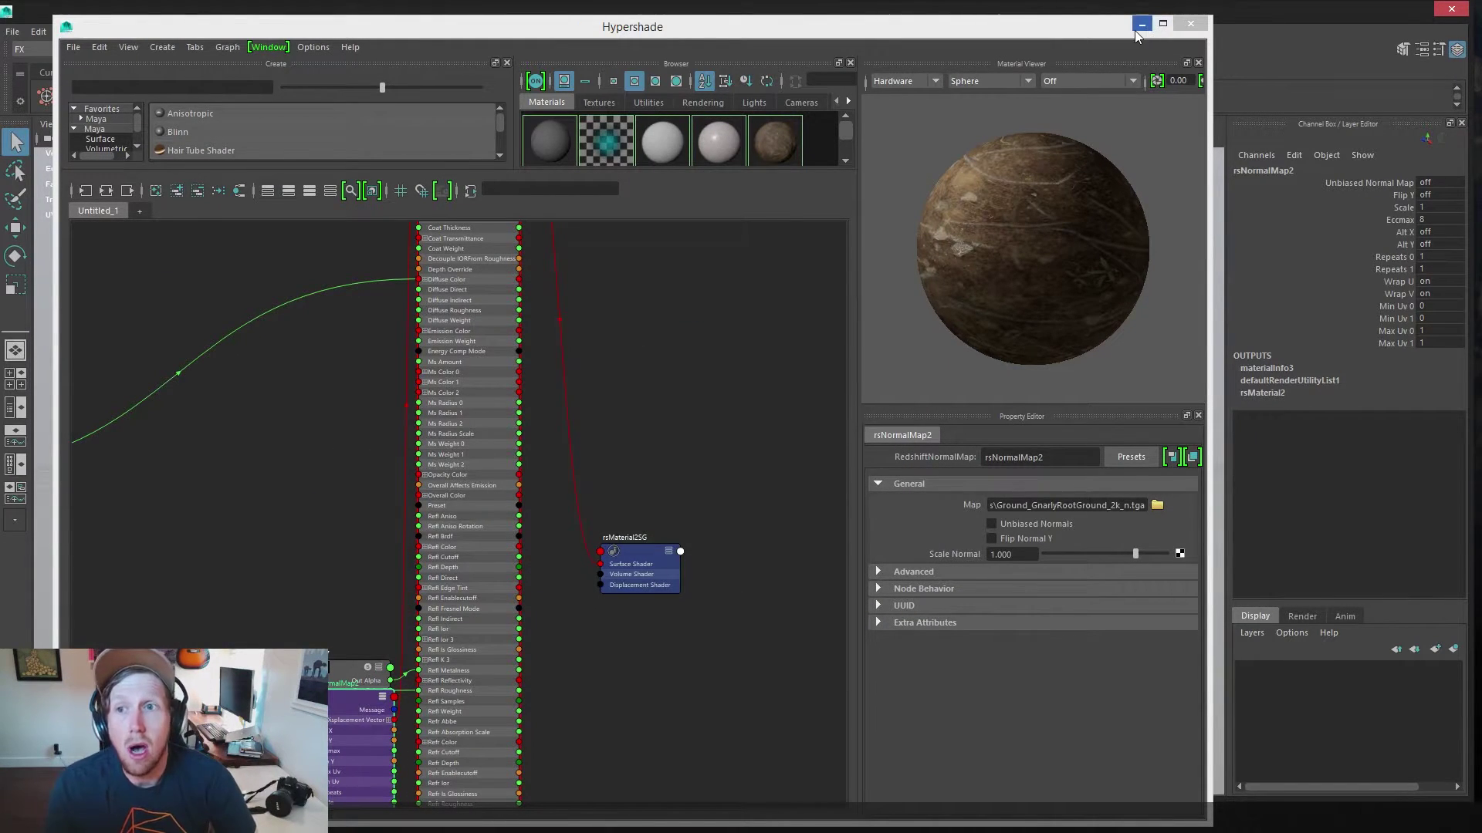
click(1185, 32)
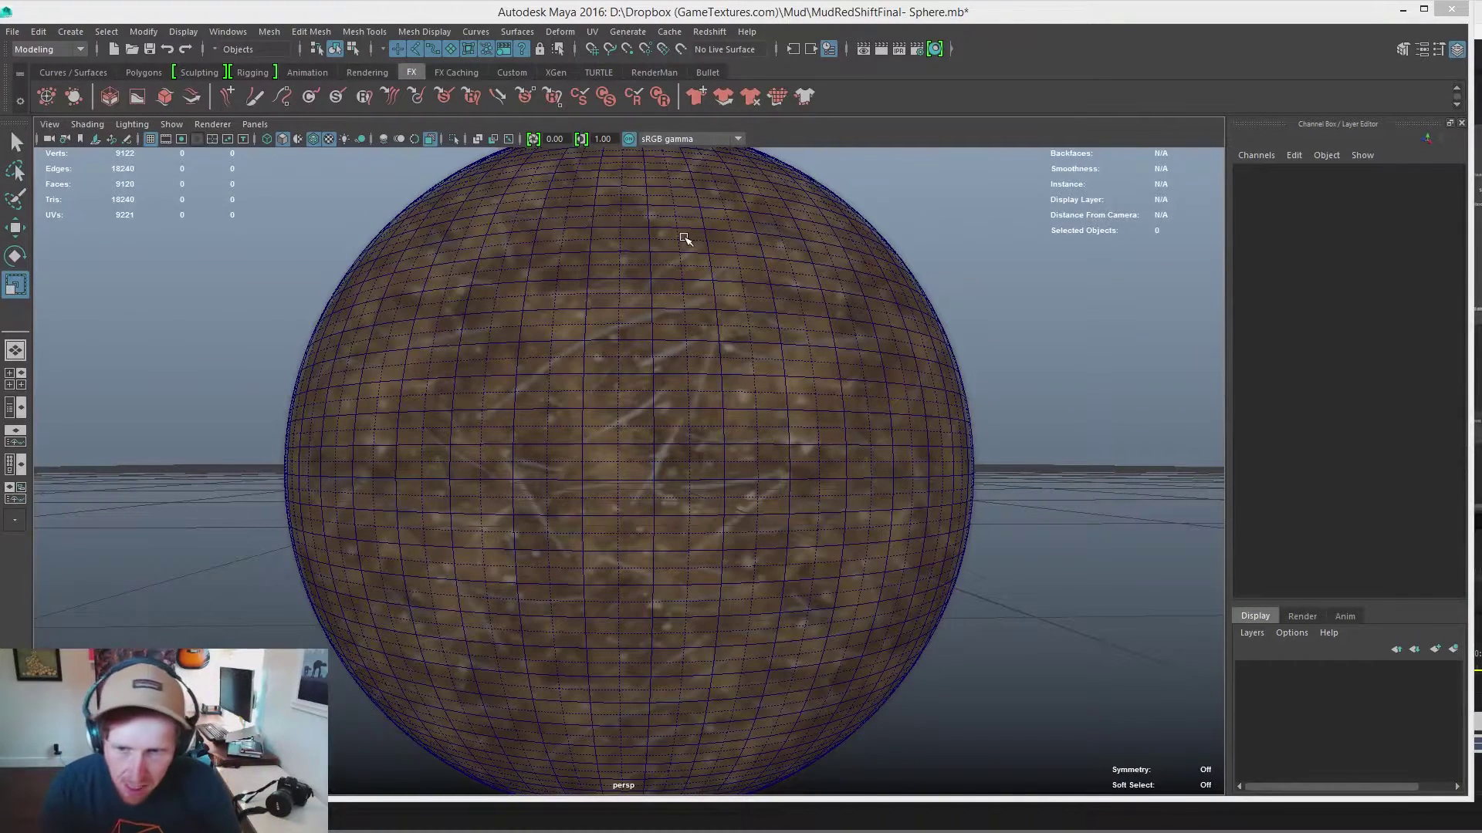
Start a Redshift IPR render and turn off colour management in Render View
click(900, 48)
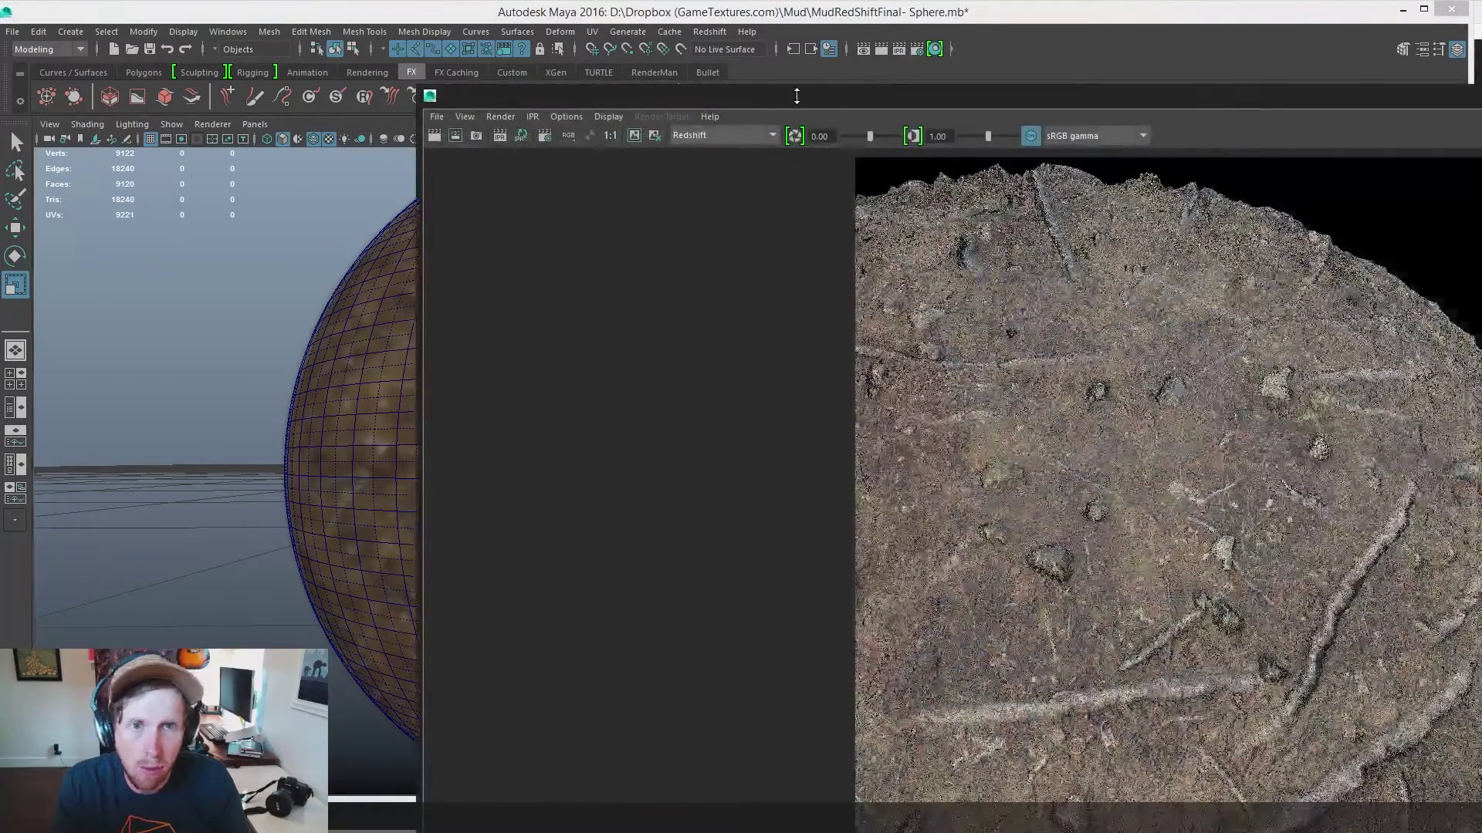
drag(796, 95, 330, 72)
click(581, 108)
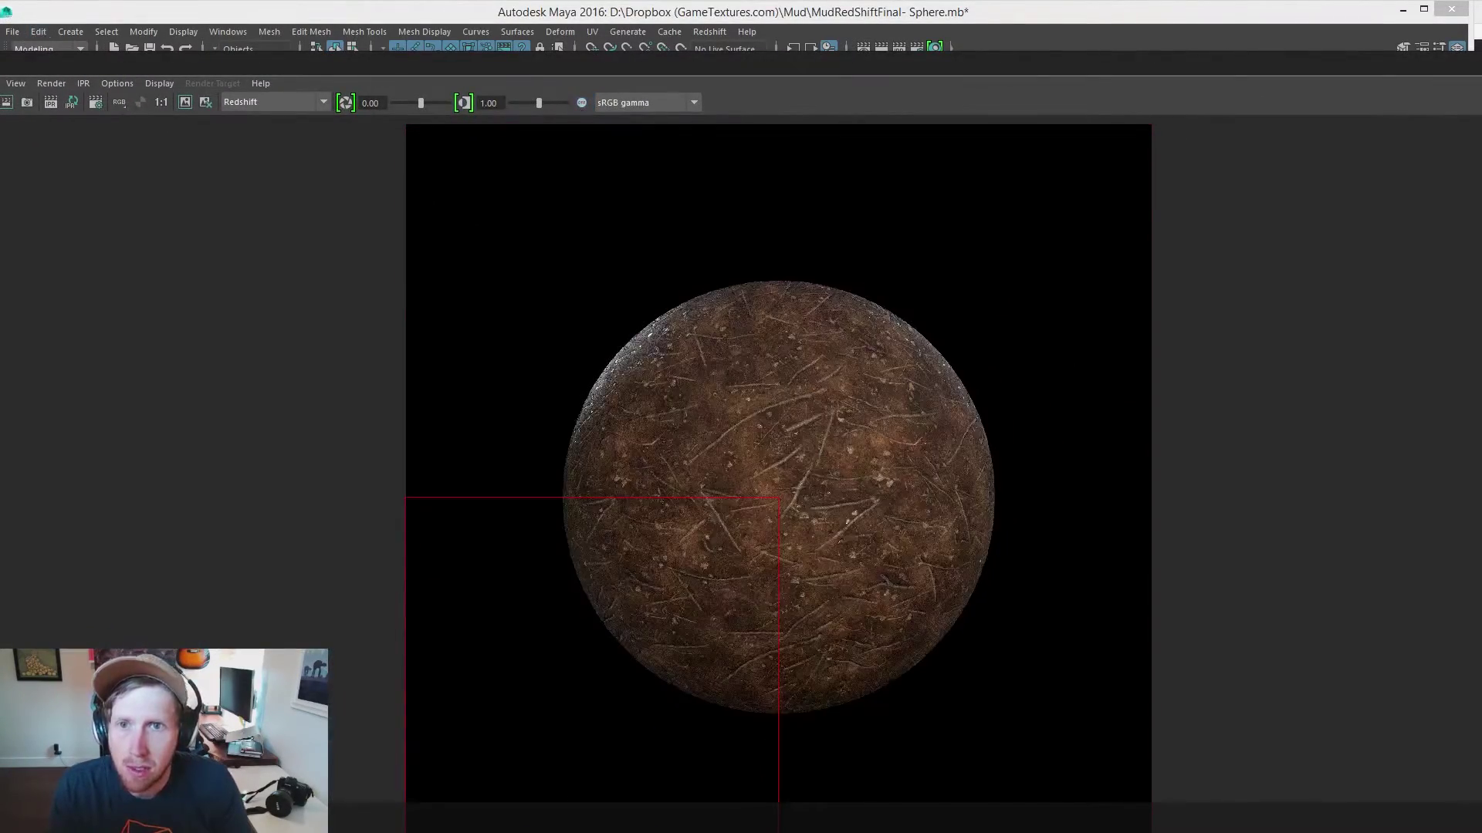
drag(36, 68, 66, 125)
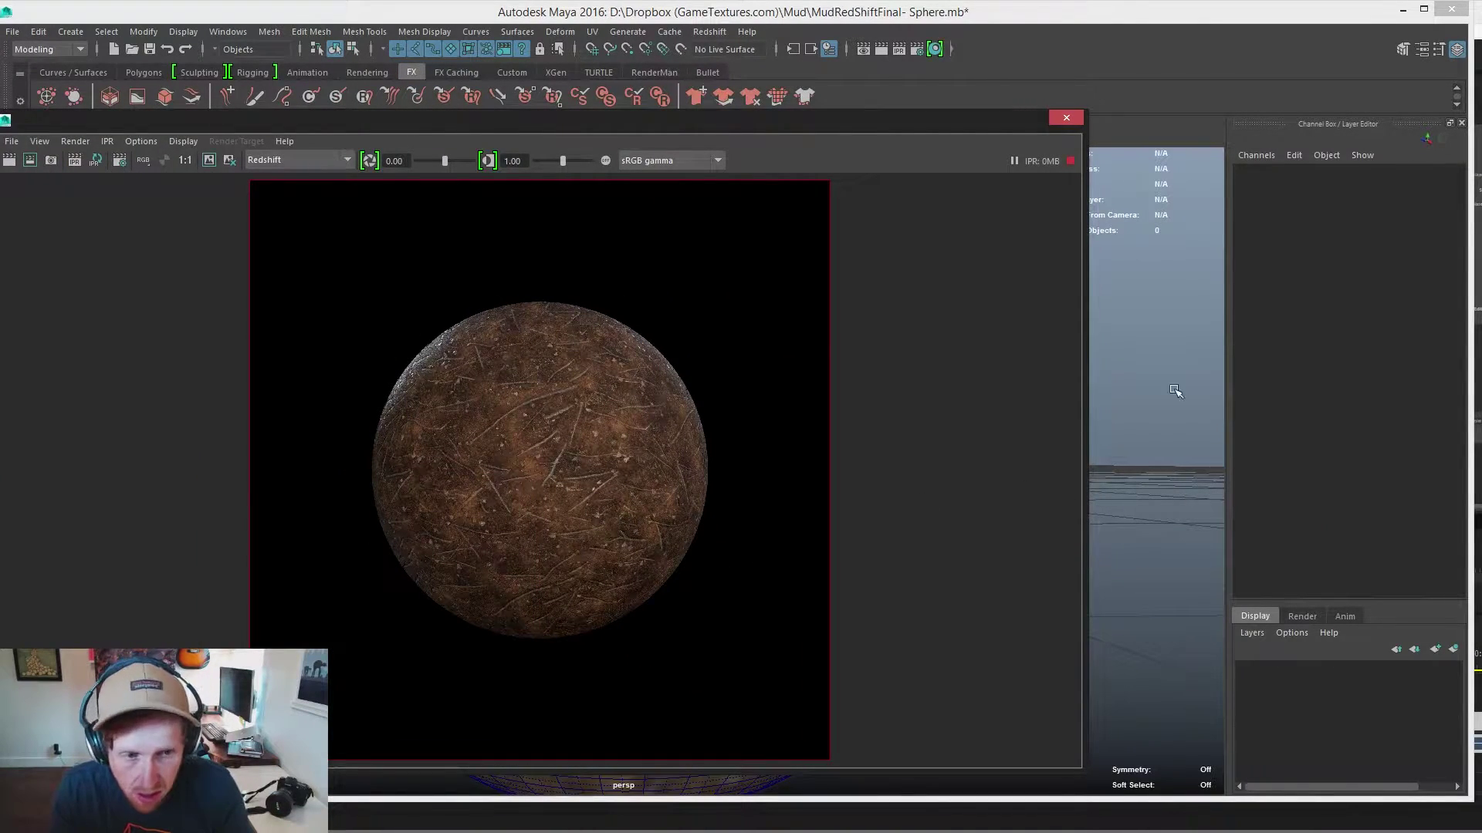
Move the persp camera close to the sphere's top surface for the render
click(1180, 331)
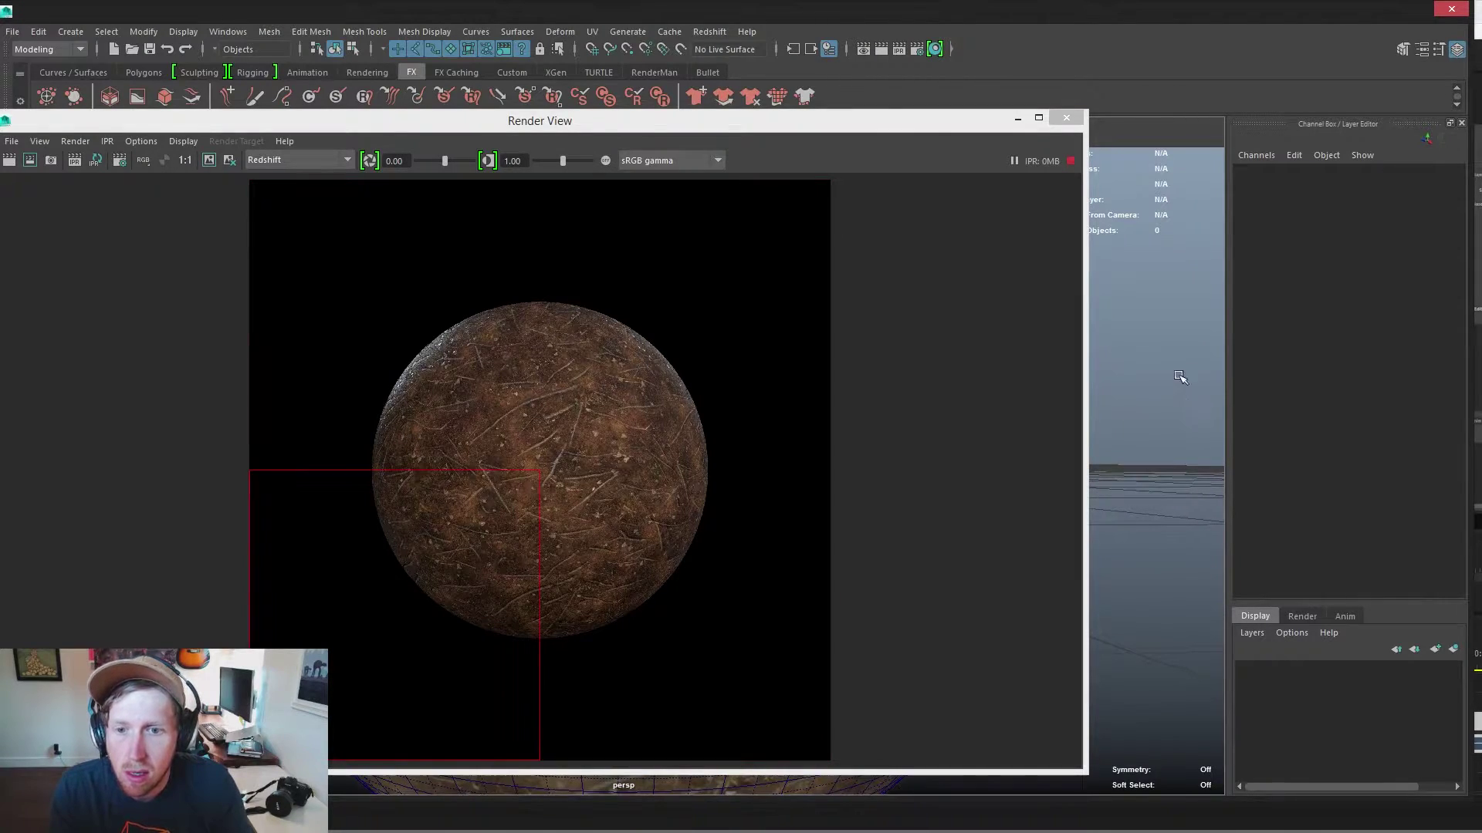
alt+right_drag(1174, 344, 1181, 455)
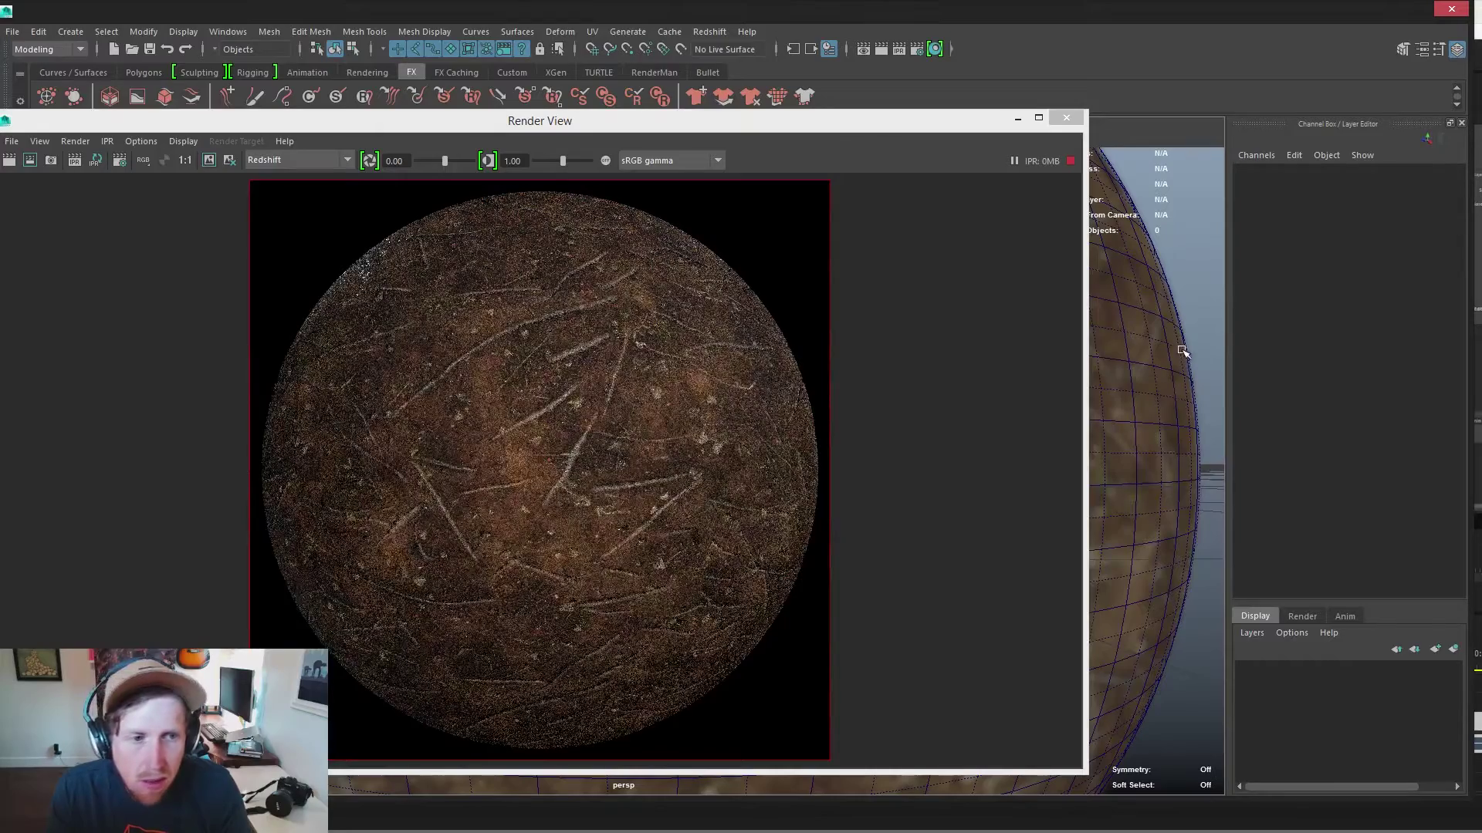
alt+drag(1163, 328, 1155, 485)
alt+right_drag(1155, 490, 1164, 546)
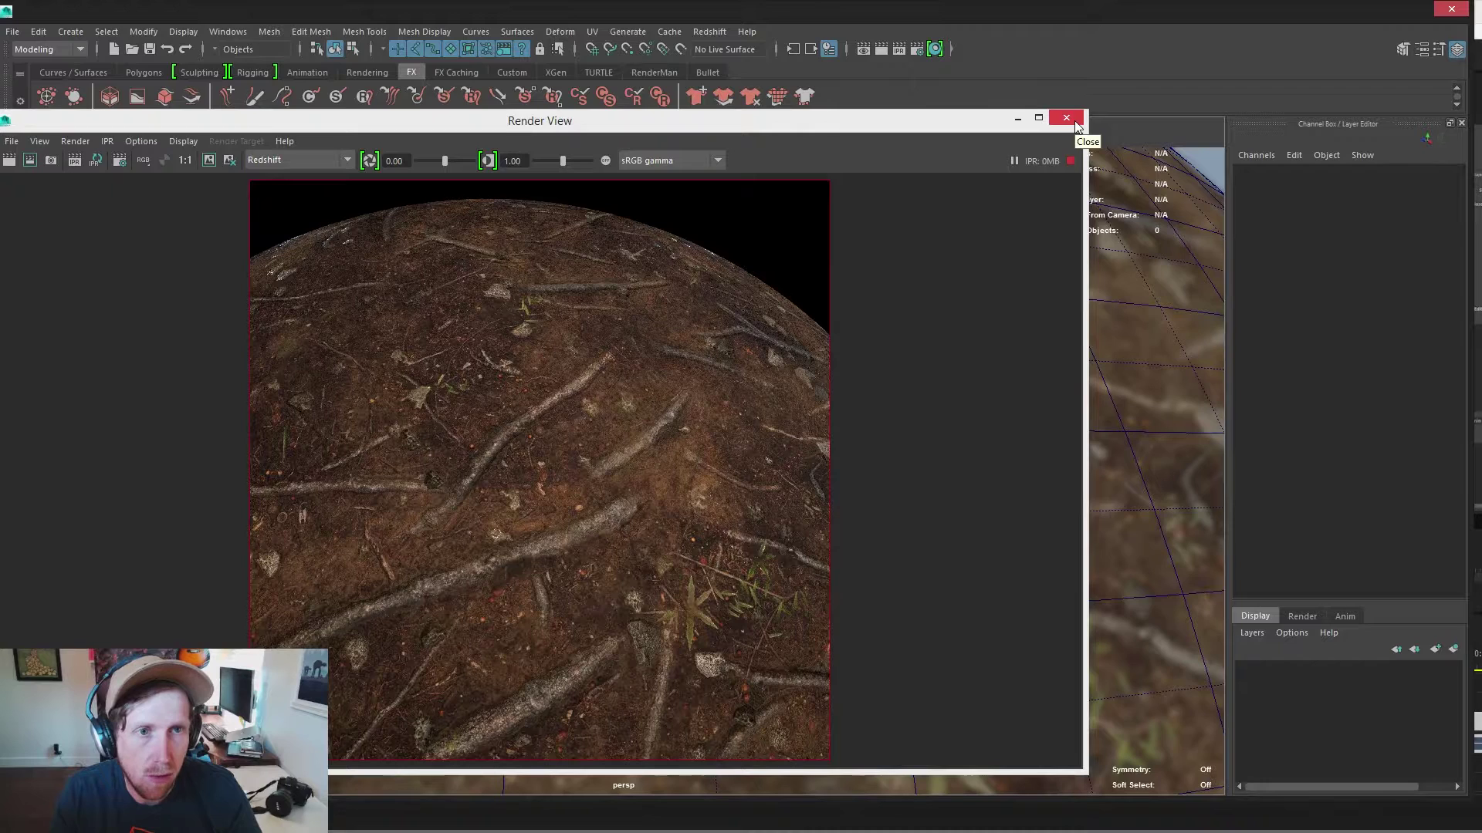
click(1074, 121)
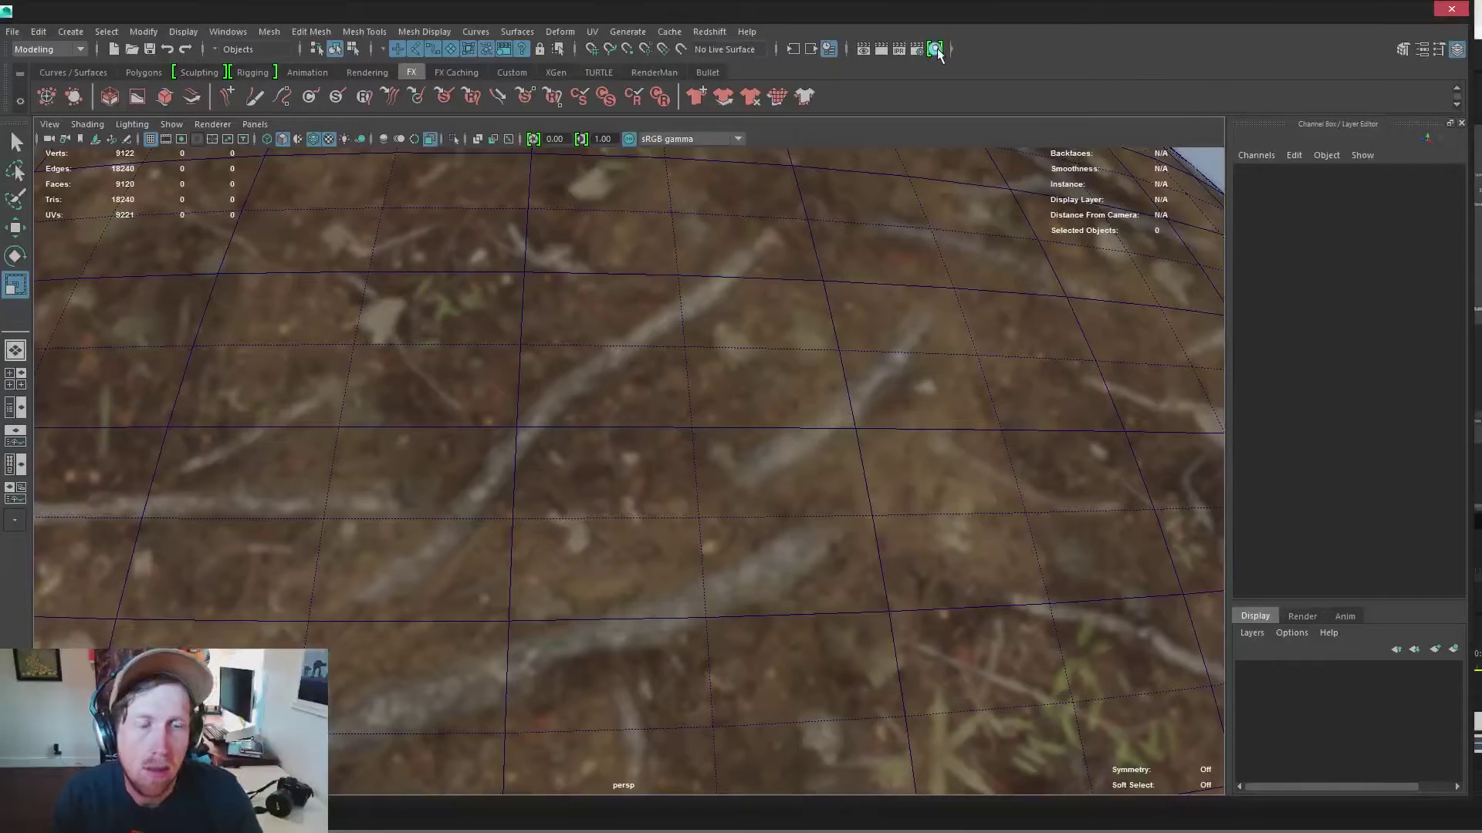
click(972, 192)
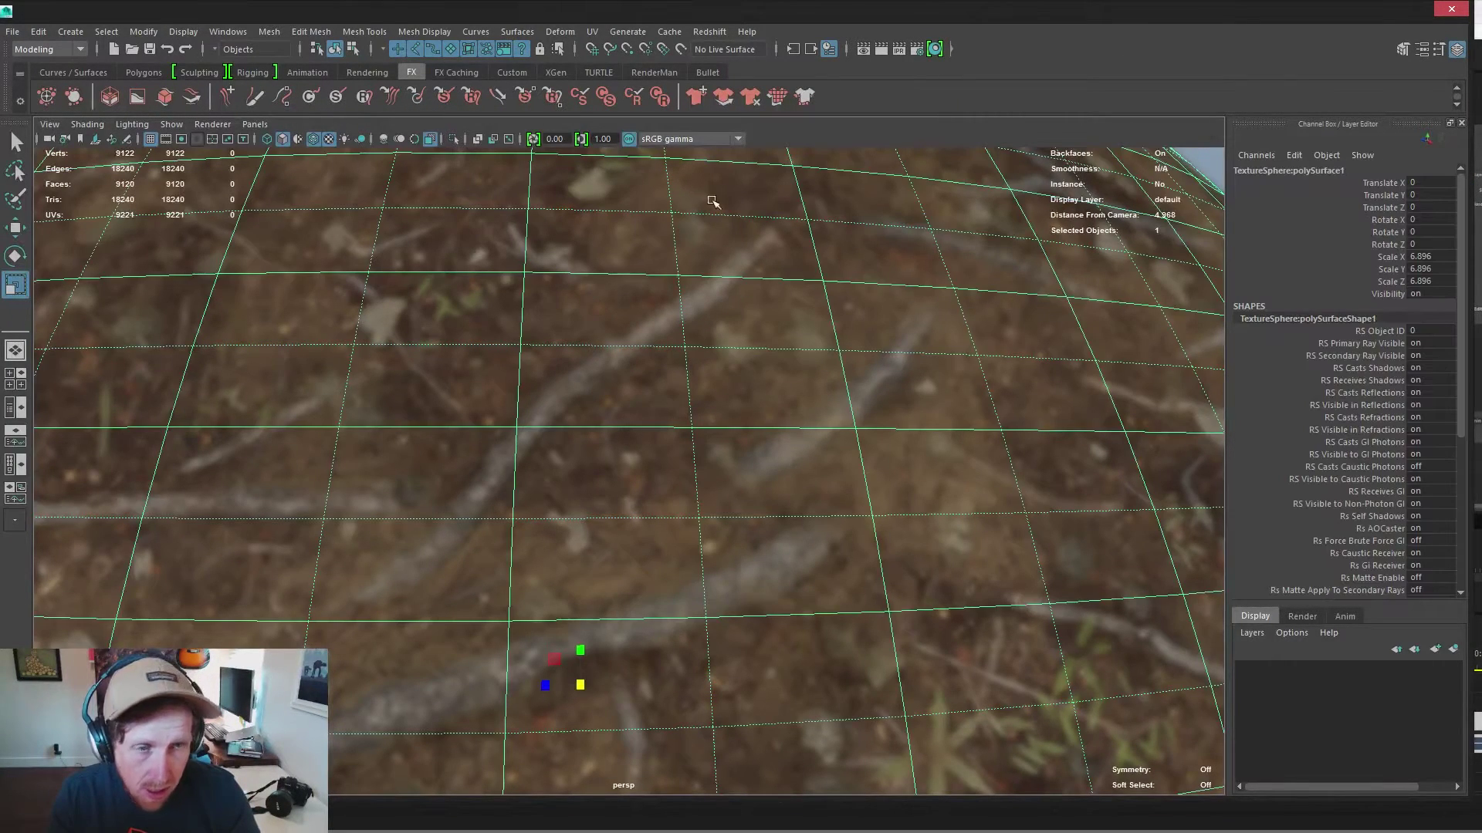
key(ctrl+a)
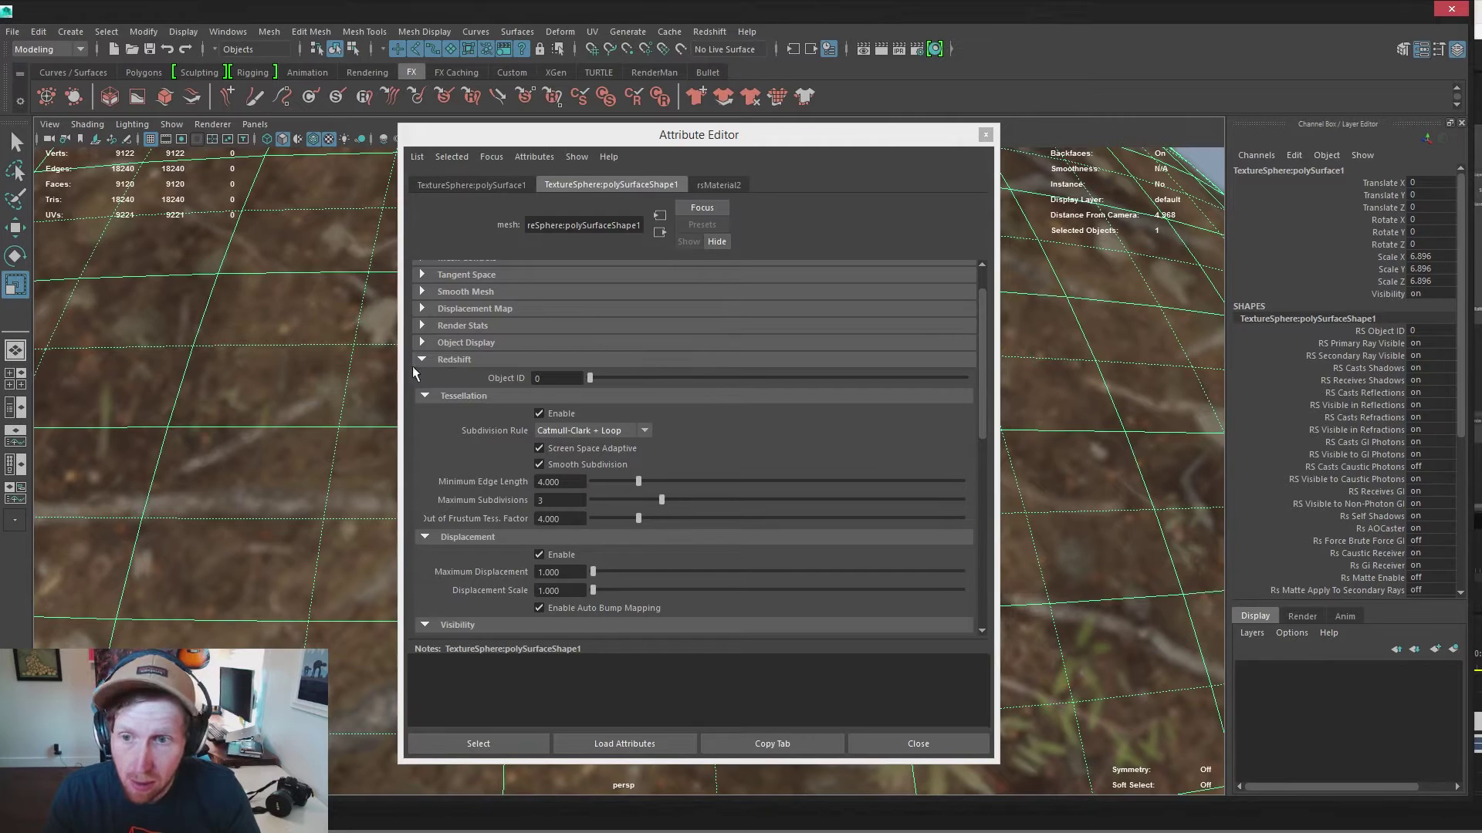
scroll(440, 362, up, 2)
click(422, 406)
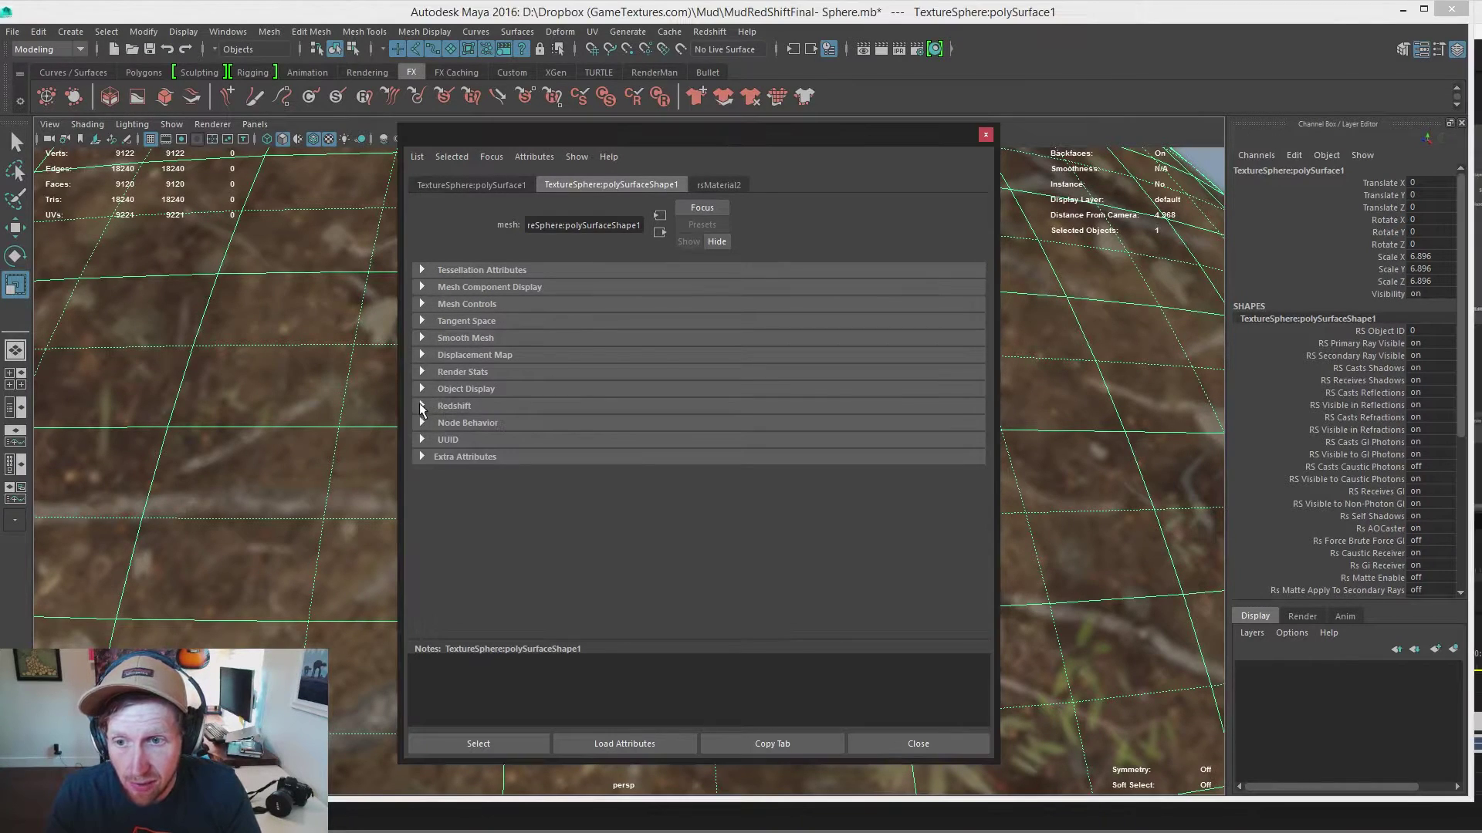
click(422, 406)
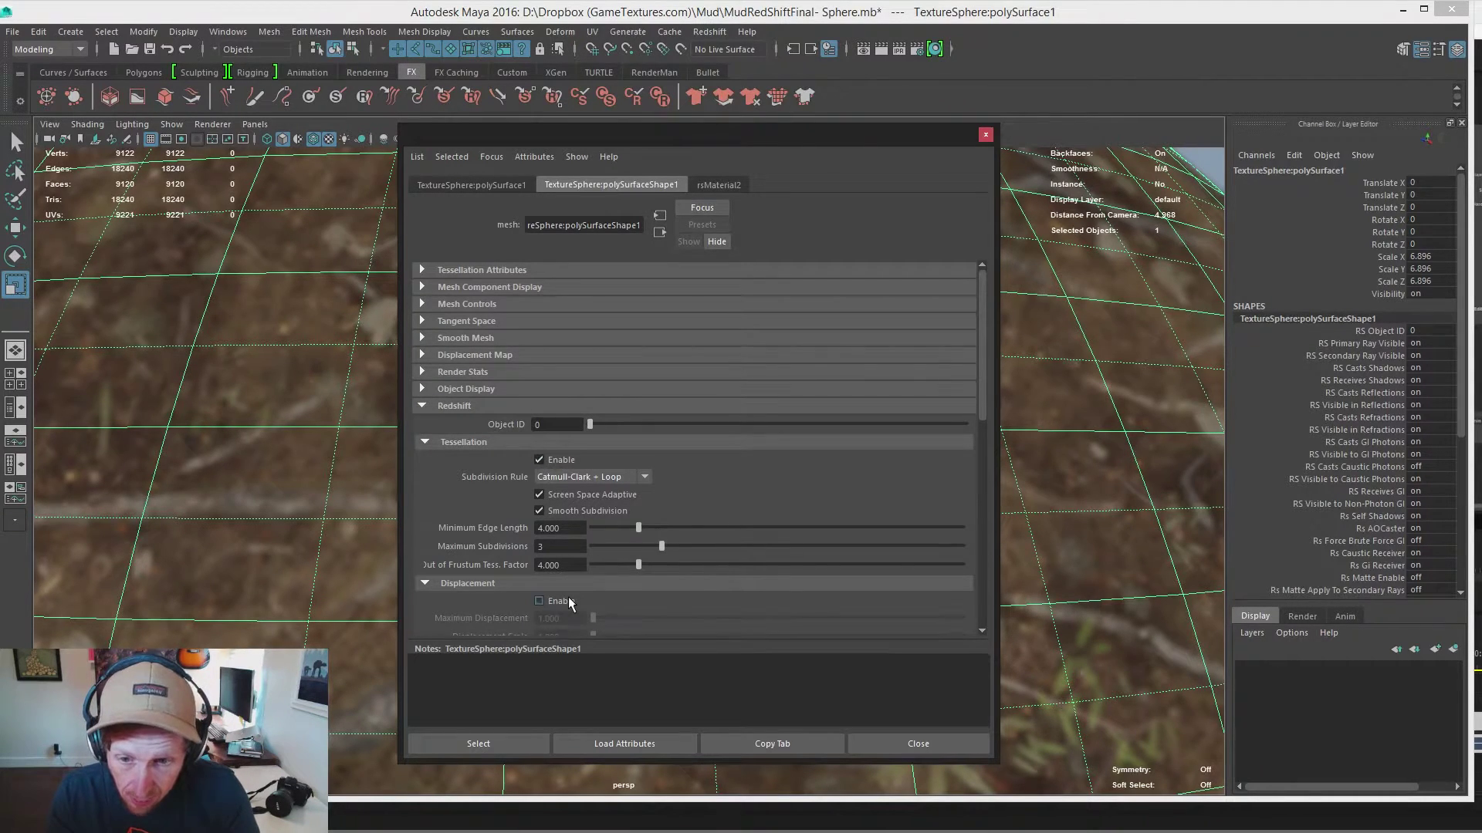
click(920, 744)
click(934, 48)
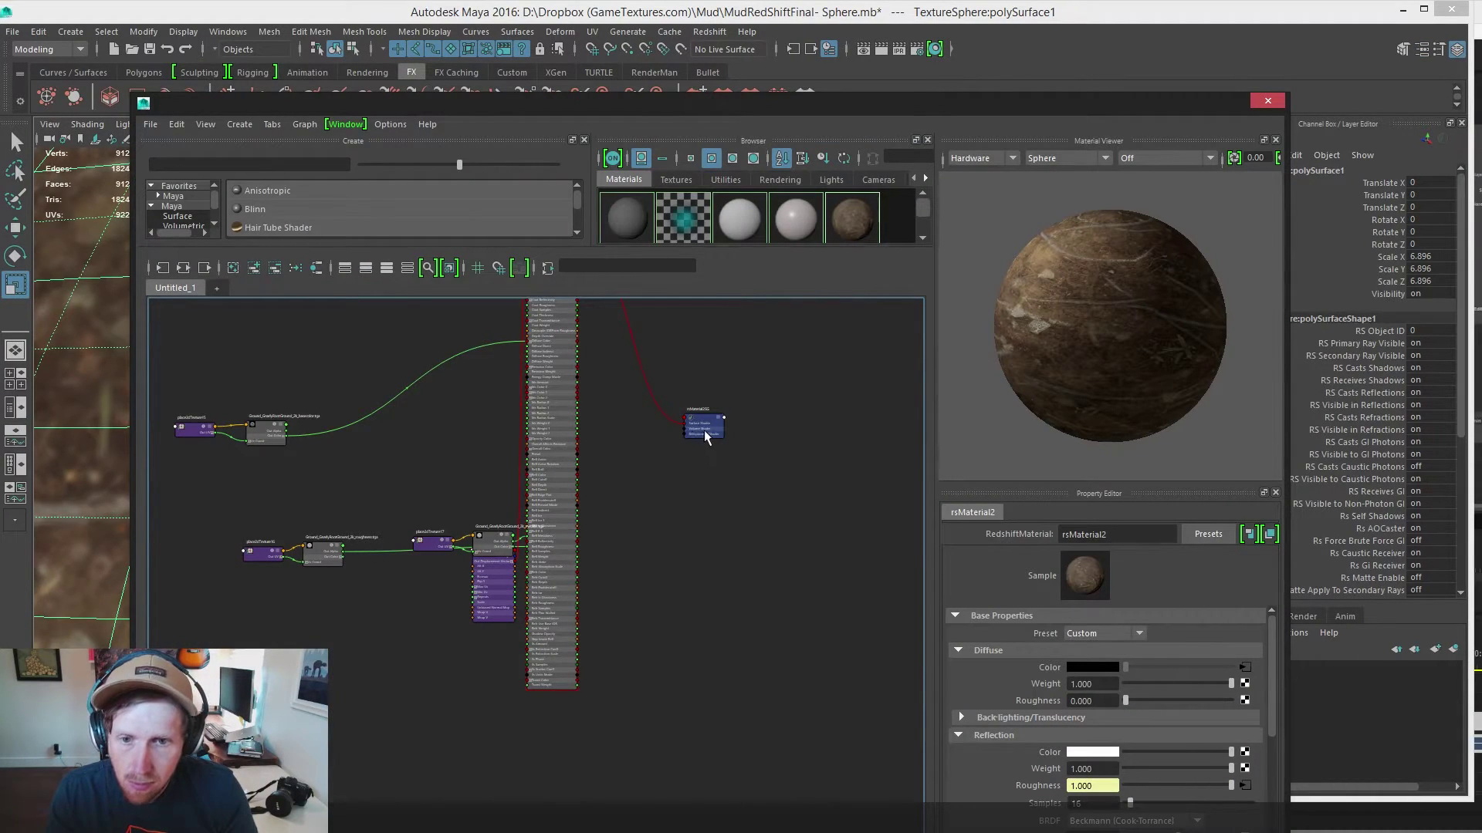
Connect a new RedshiftDisplacement node to rsMaterial2SG's displacement and start adding its TexMap
click(704, 429)
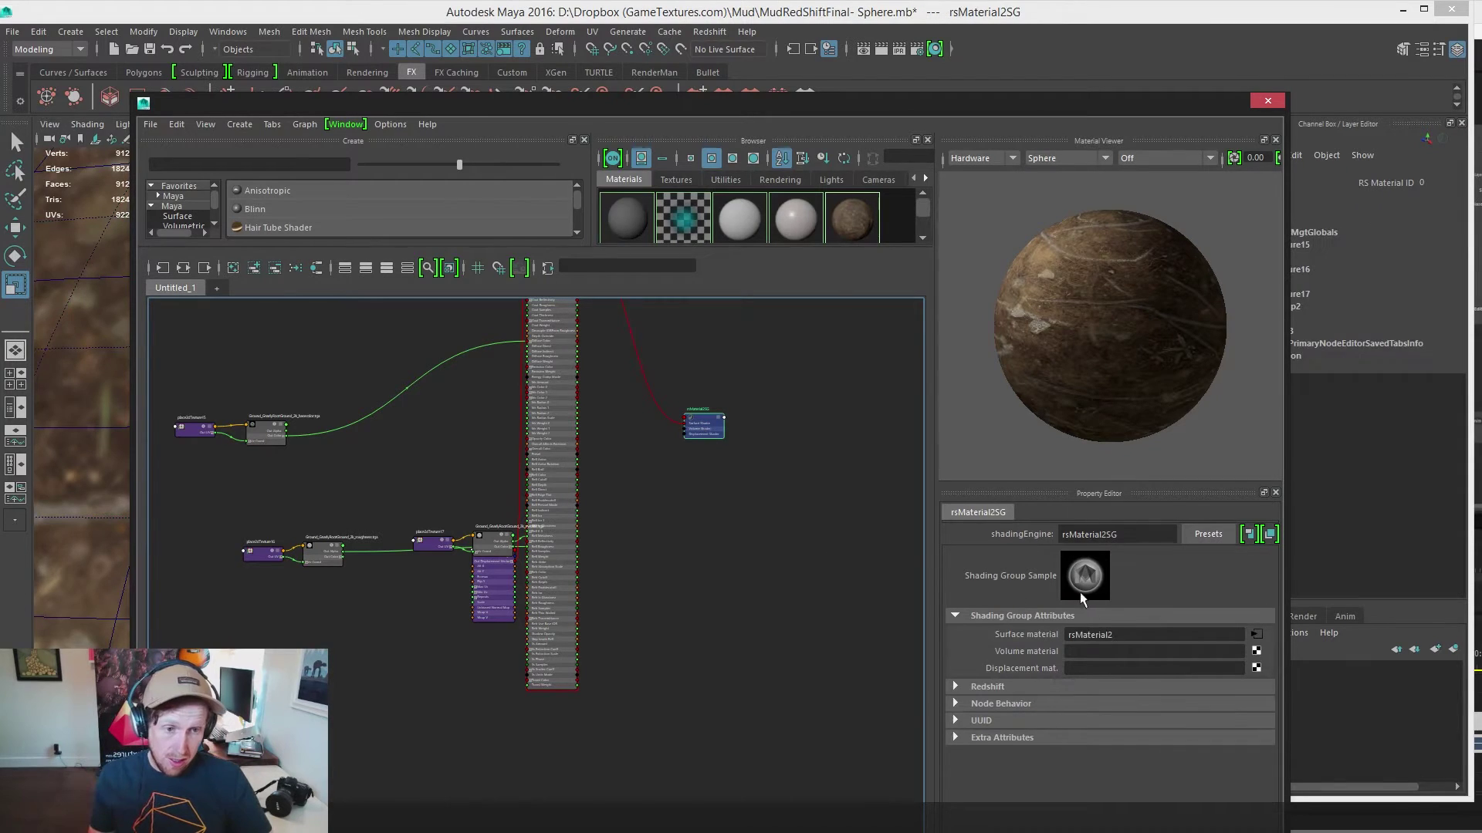
click(1255, 668)
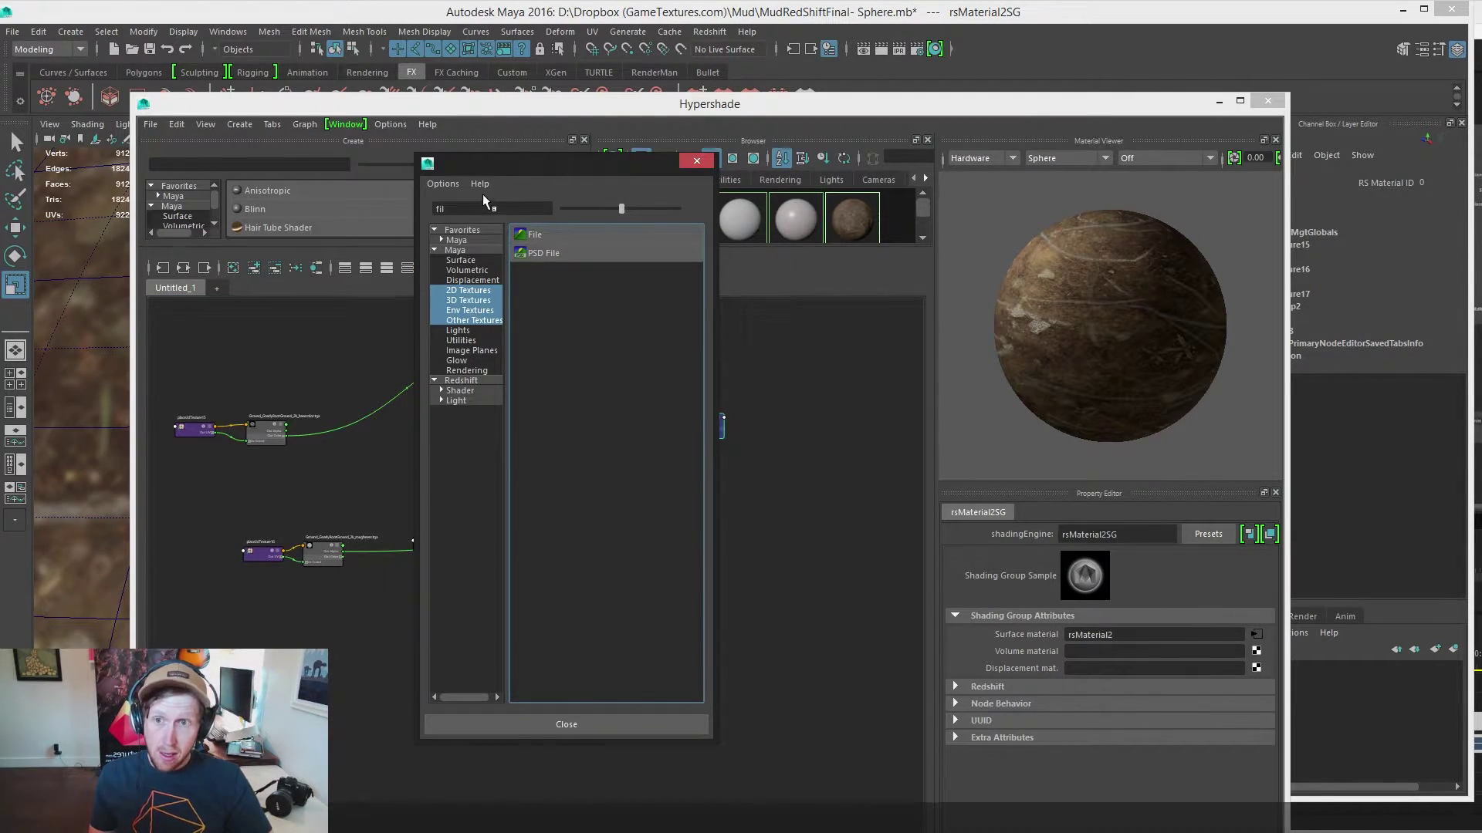
click(470, 391)
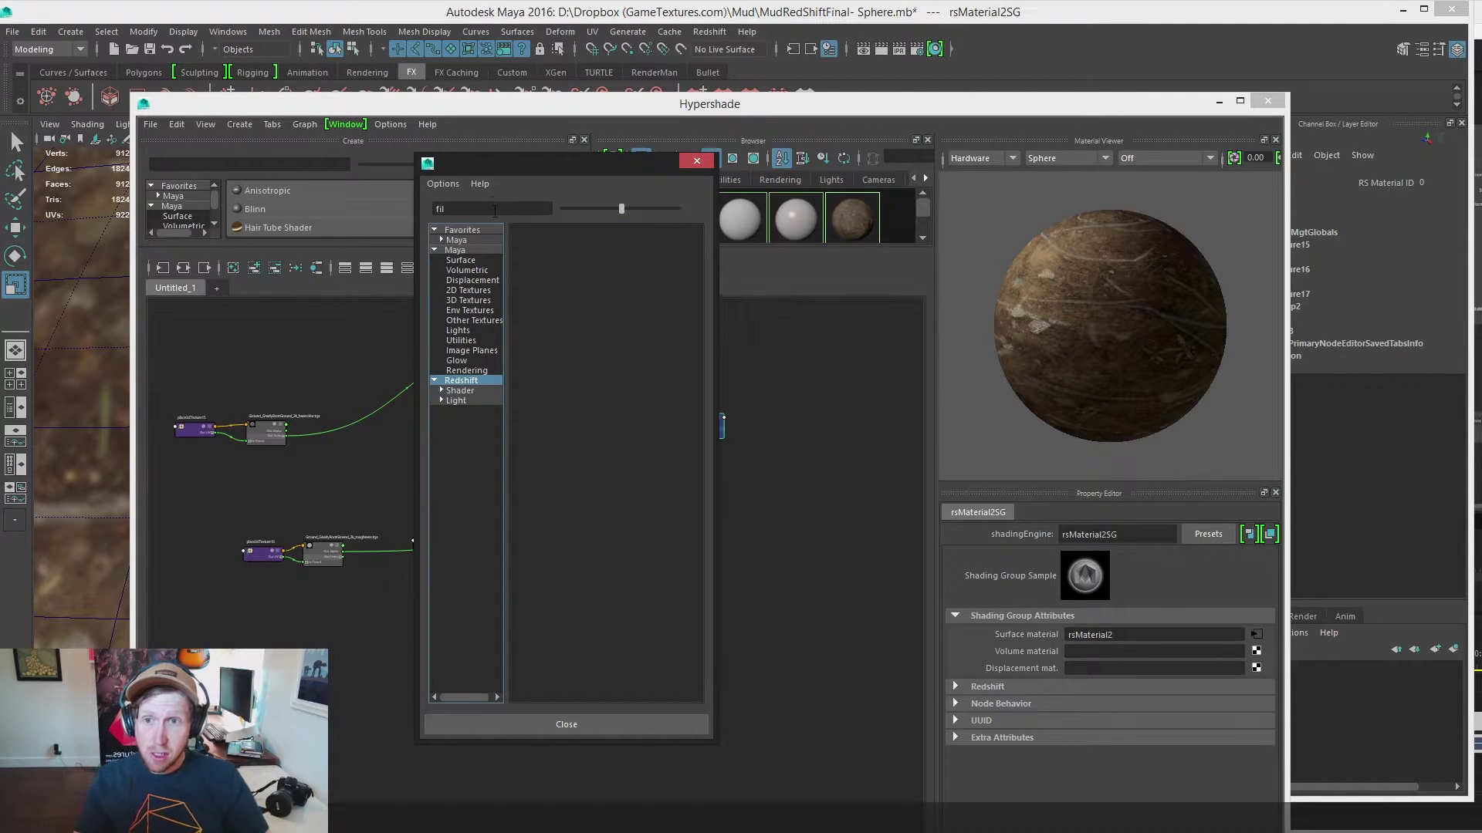
key(BackSpace)
key(BackSpace)
key(BackSpace)
text(redshif)
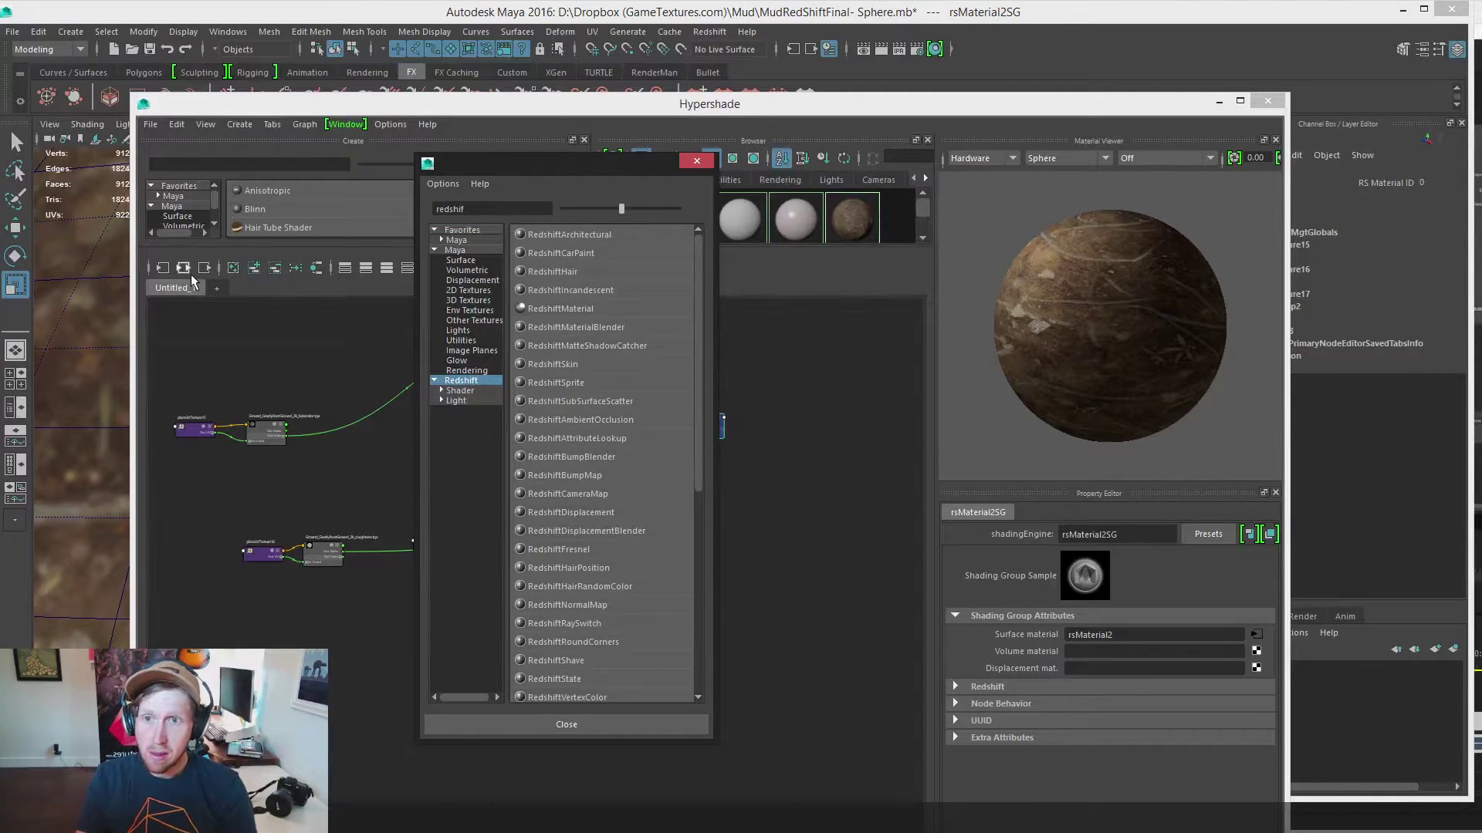
text(tdis)
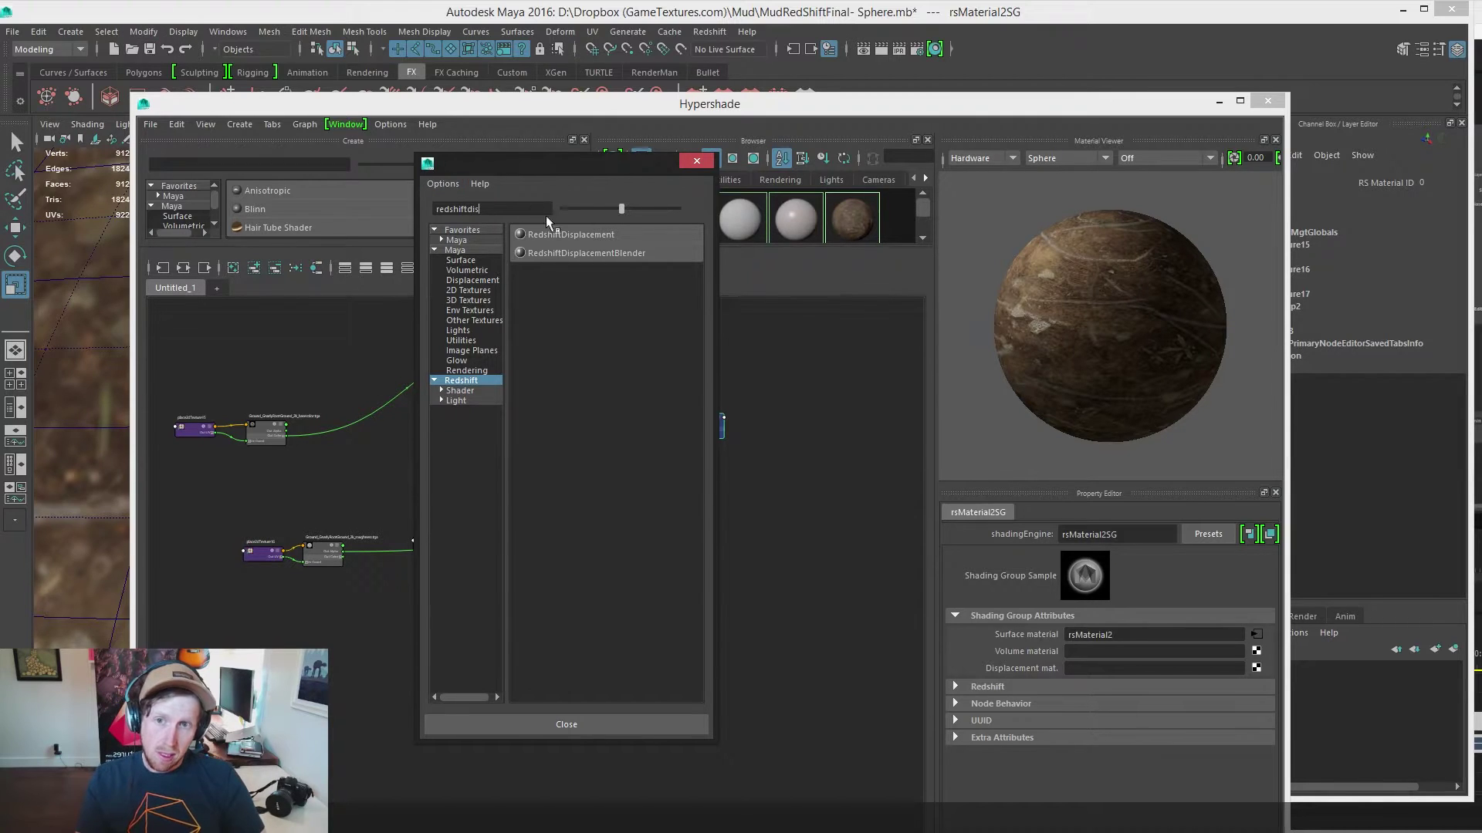
click(563, 232)
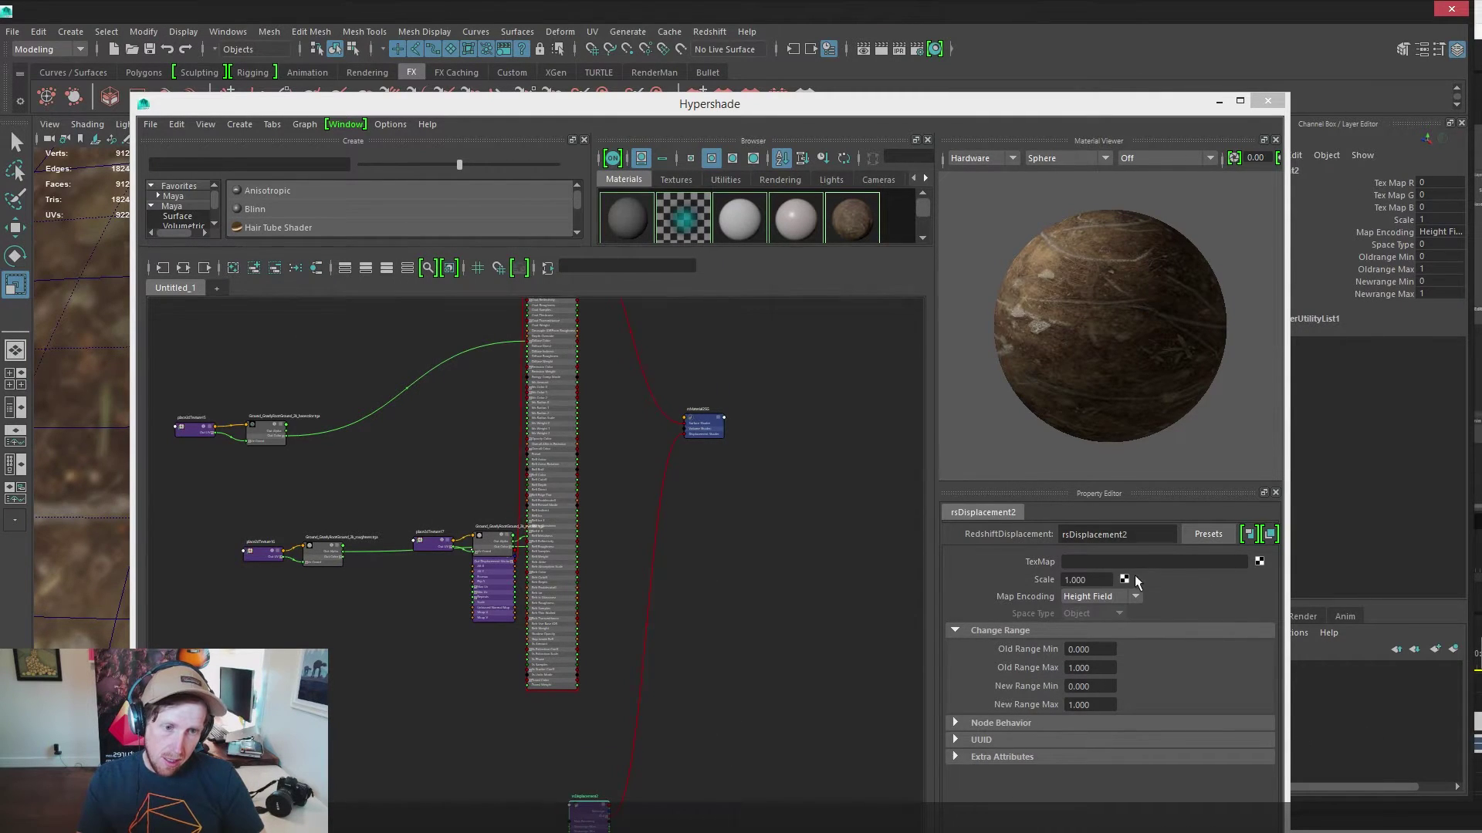
click(1260, 563)
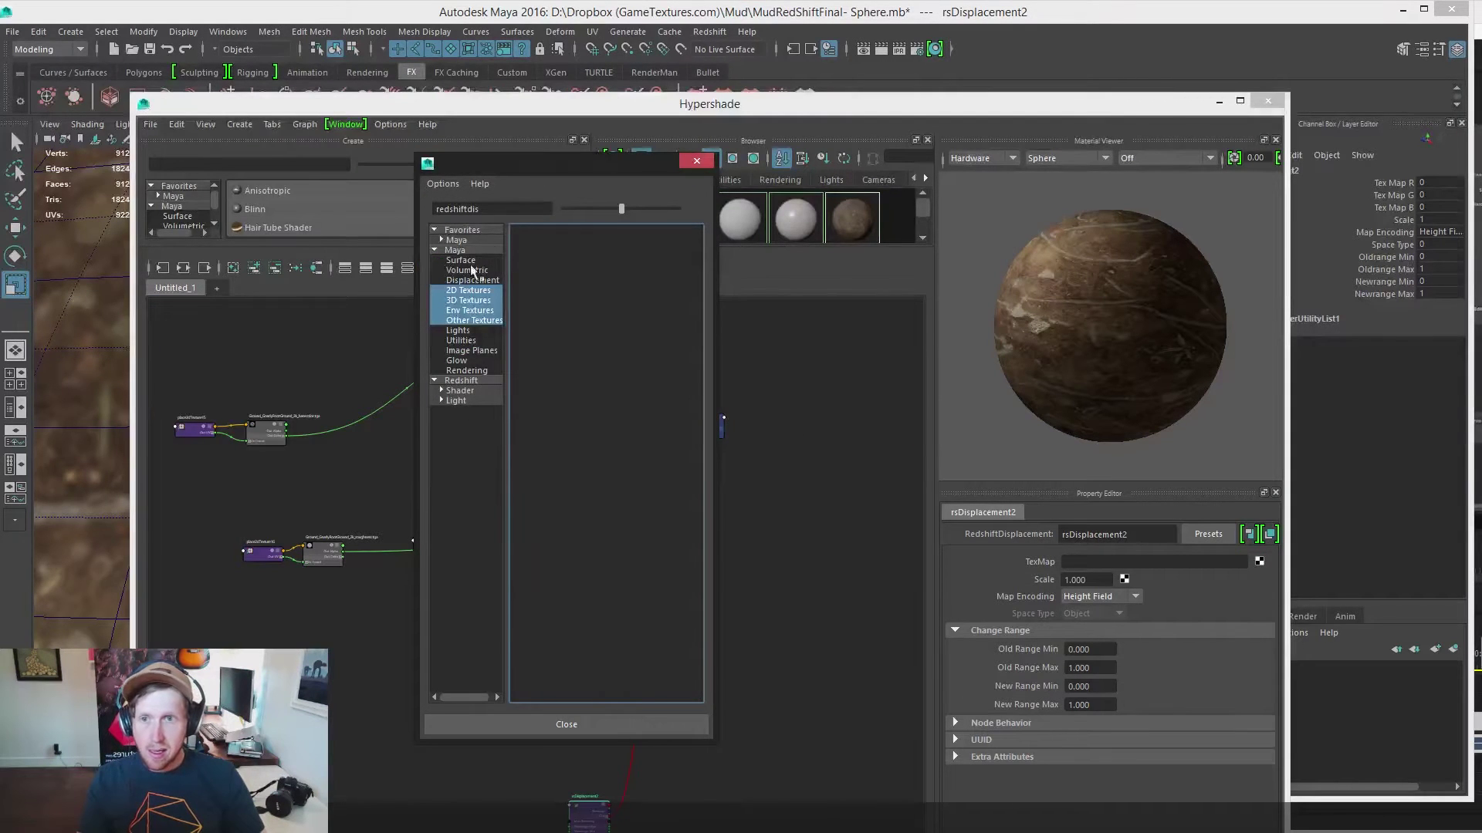
double_click(509, 214)
Create file18 and load Ground_GnarlyRootGround_2k_h.tga as the displacement map
text(file)
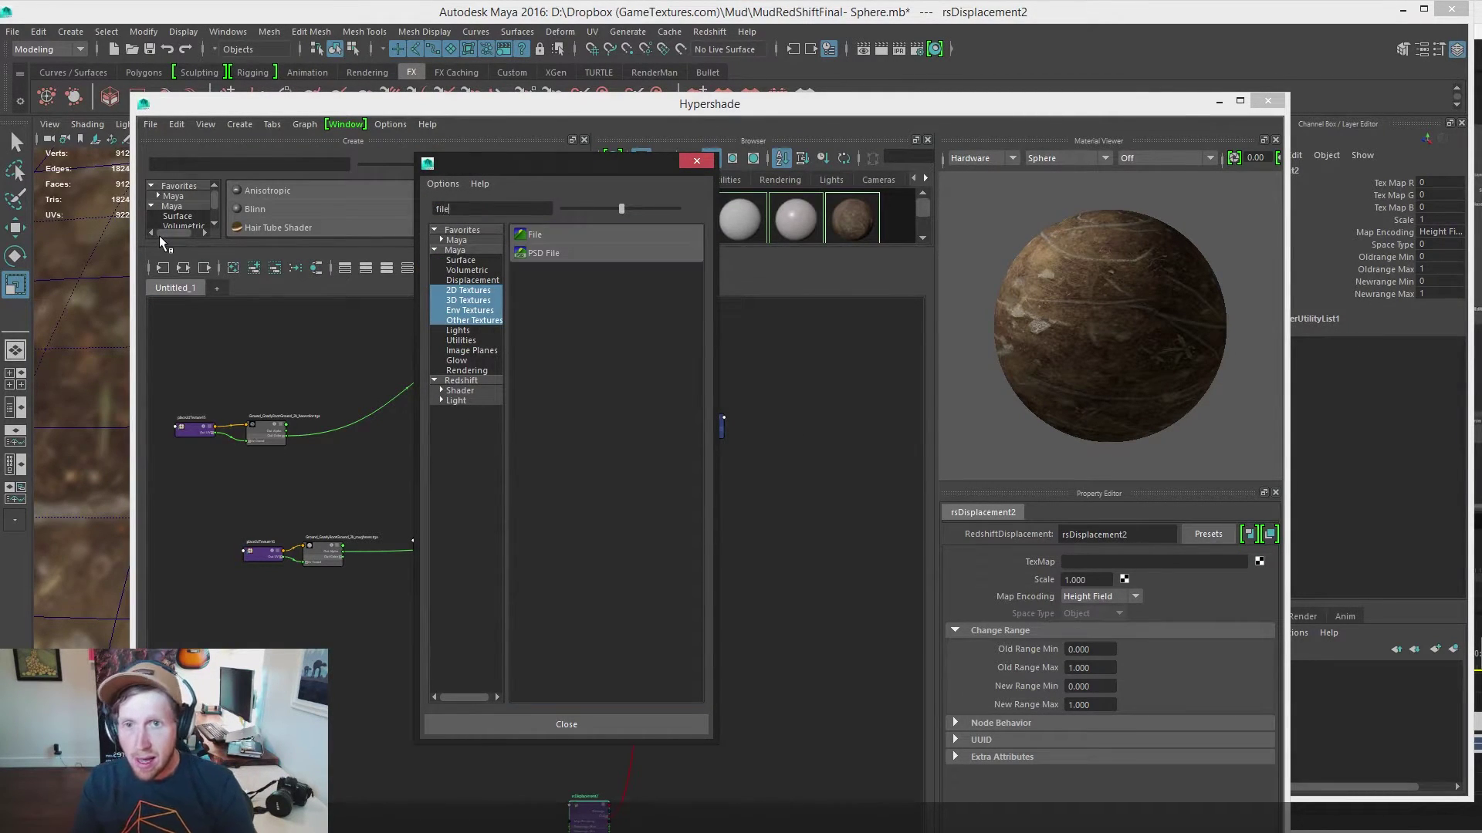
click(535, 235)
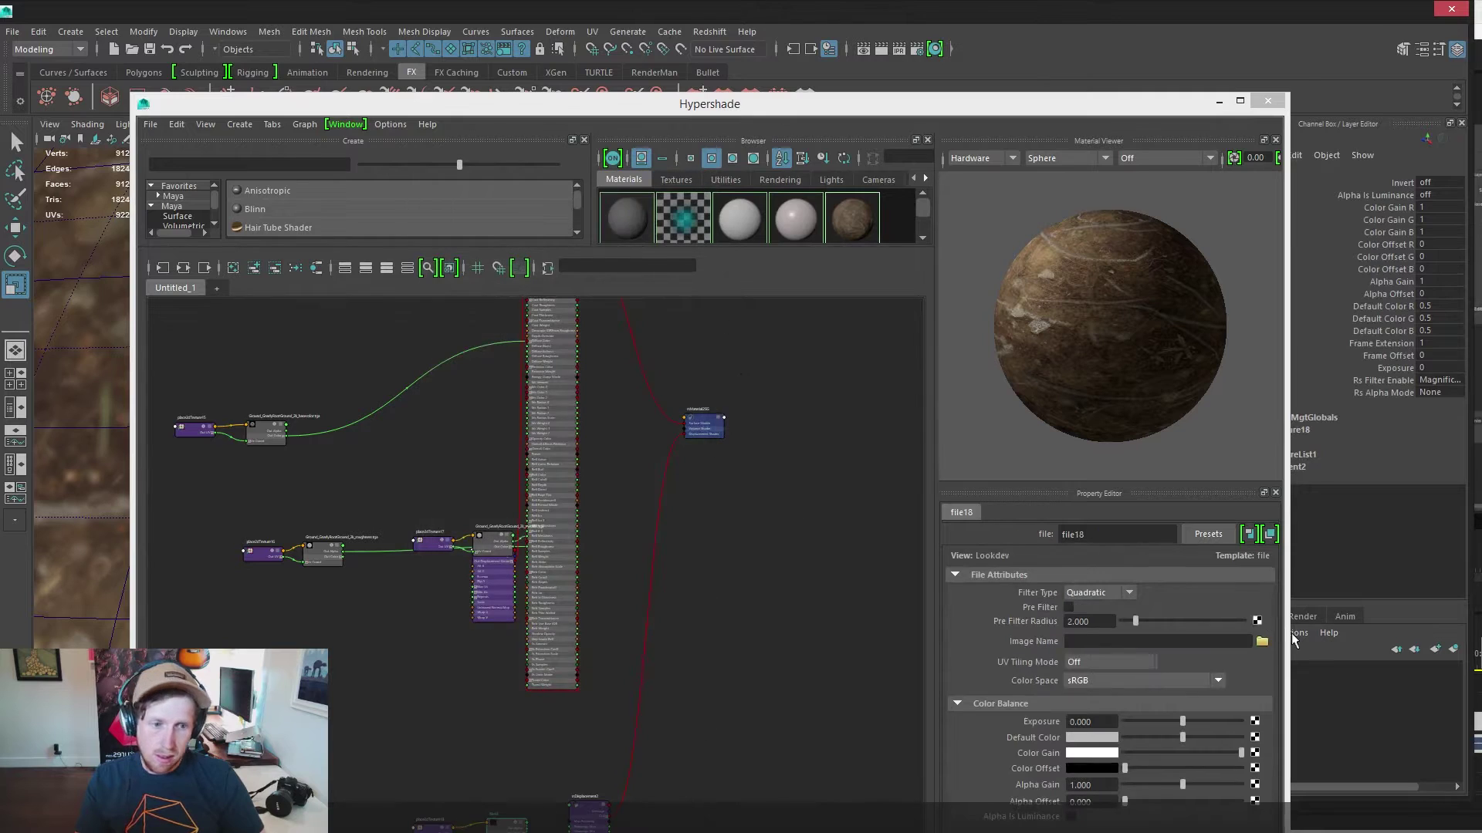
click(1261, 642)
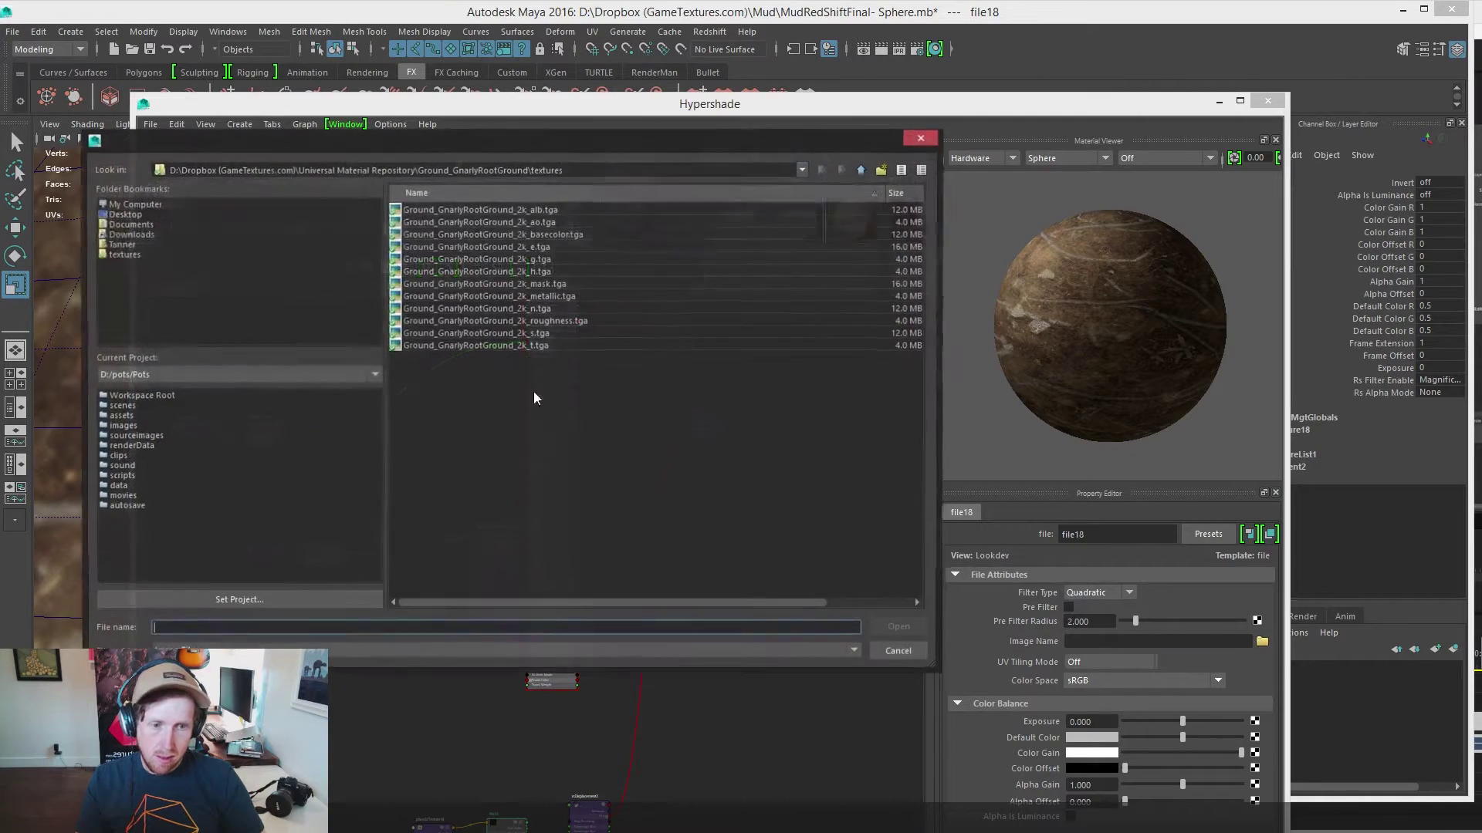
click(518, 272)
click(912, 629)
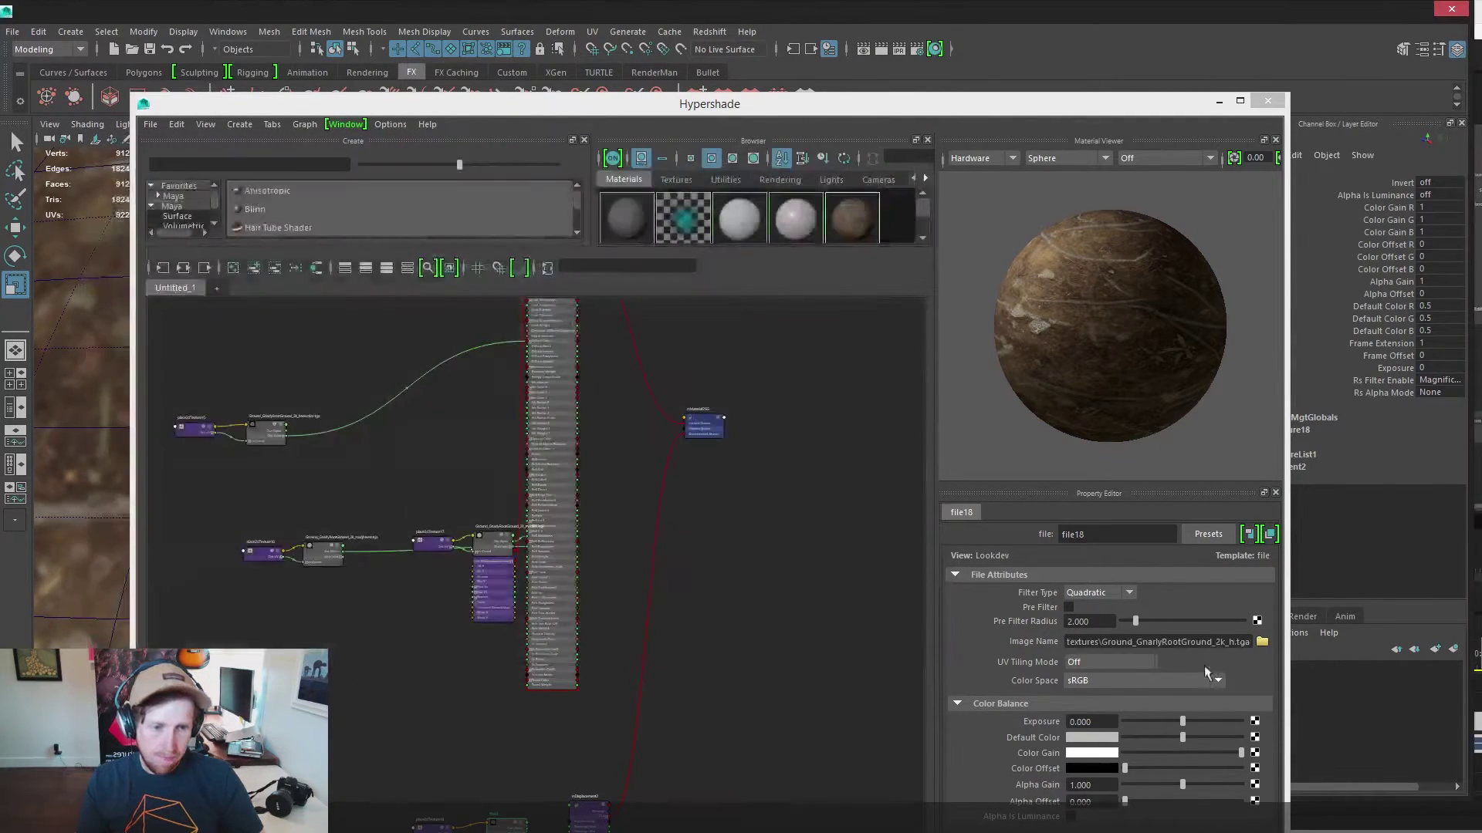
Set the height map's colour space to Raw and close the Hypershade
click(1158, 681)
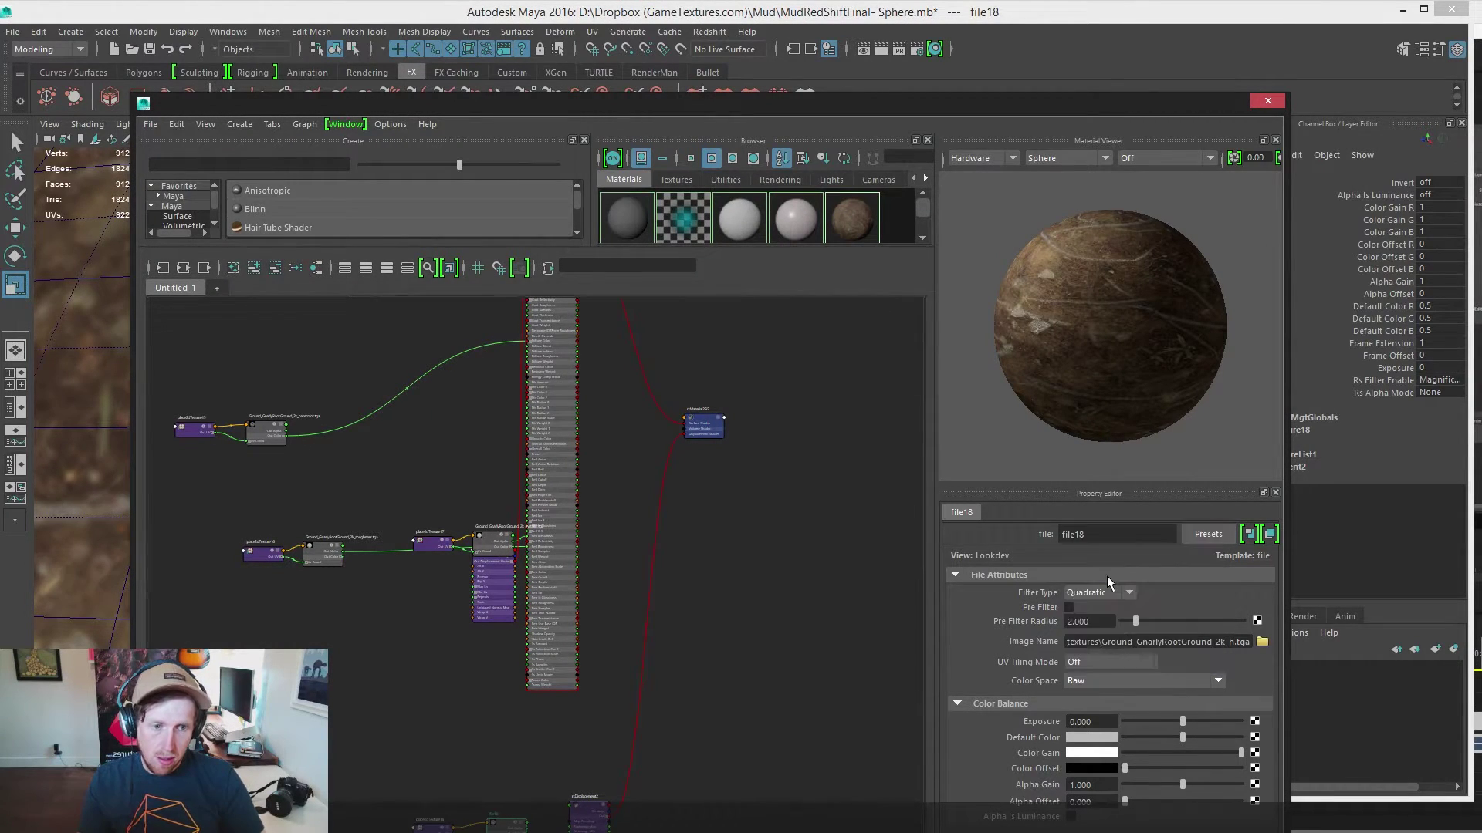
click(1108, 577)
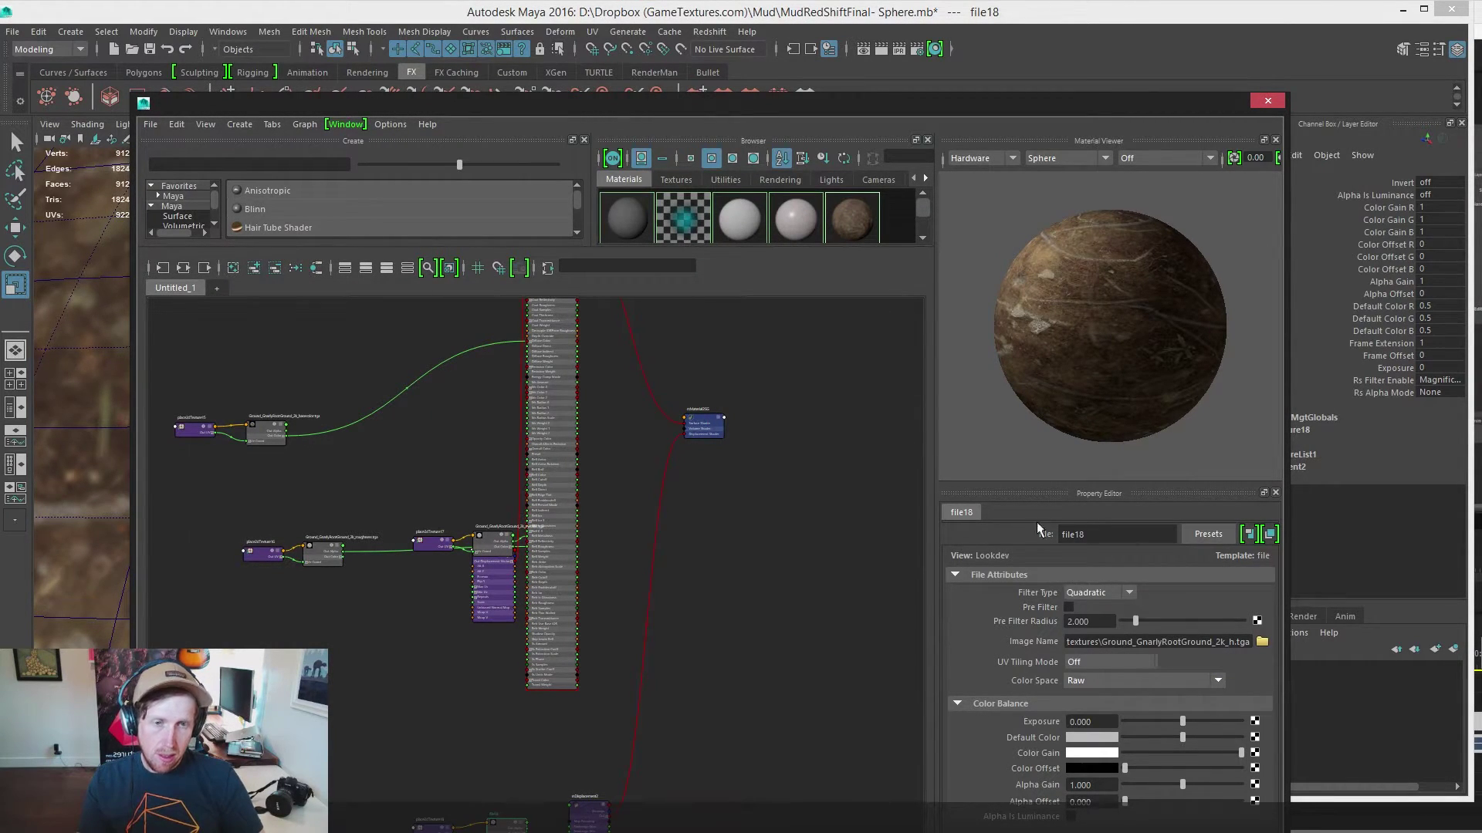
click(1268, 102)
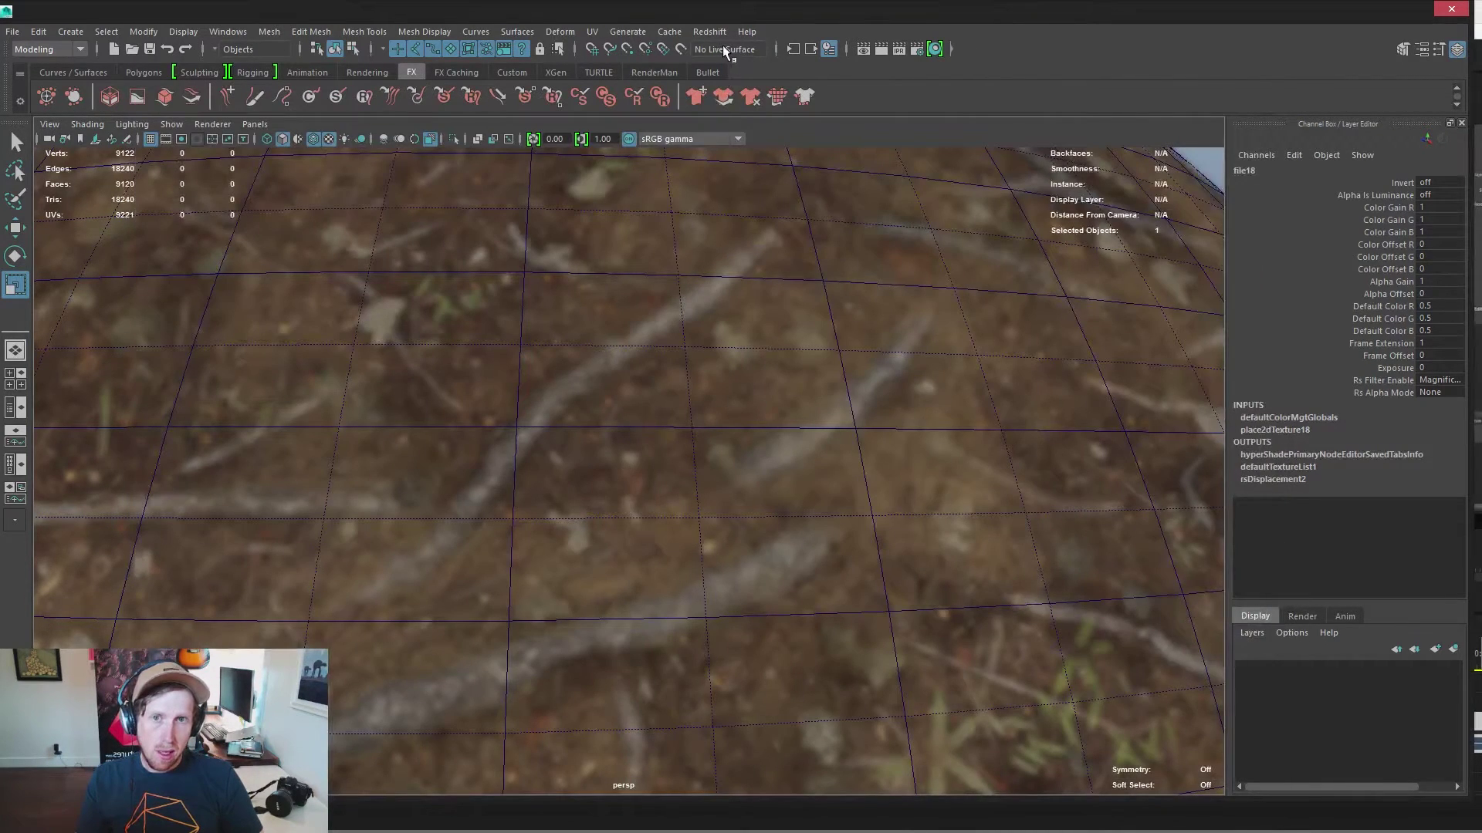
Launch a Redshift IPR render of the sphere, then reopen and reposition the Hypershade
click(900, 47)
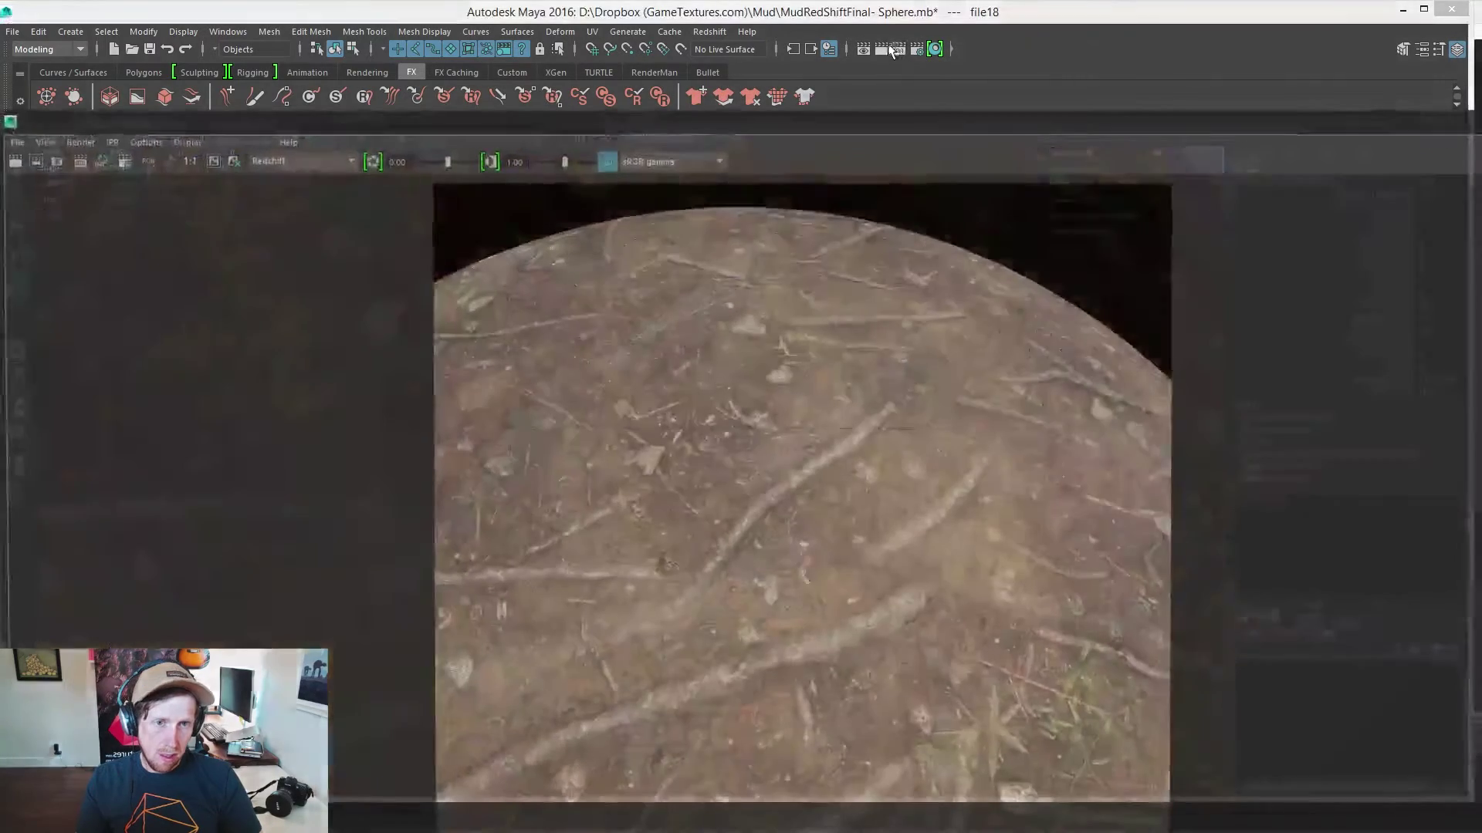
drag(664, 135, 664, 33)
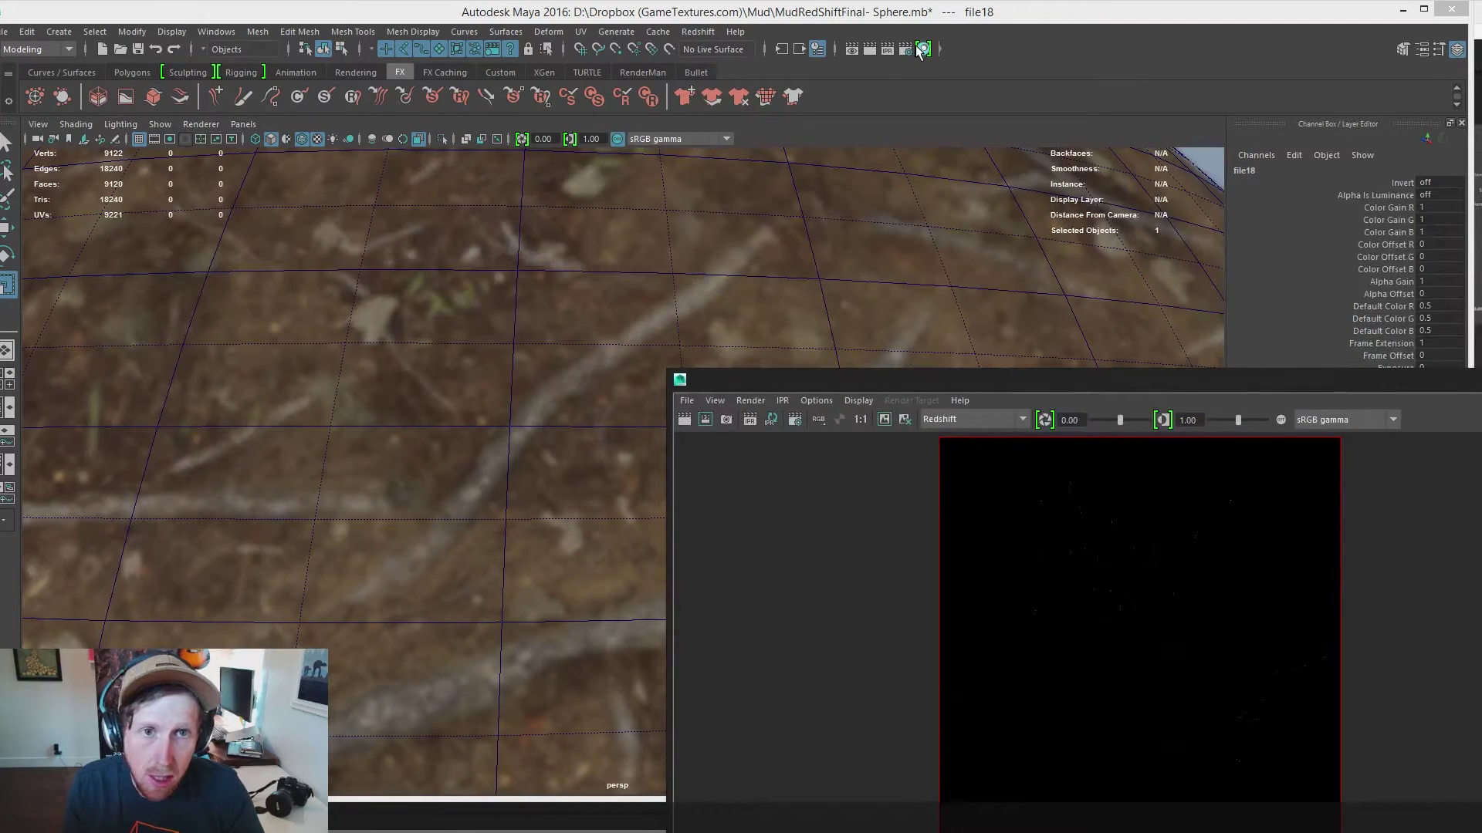
click(918, 50)
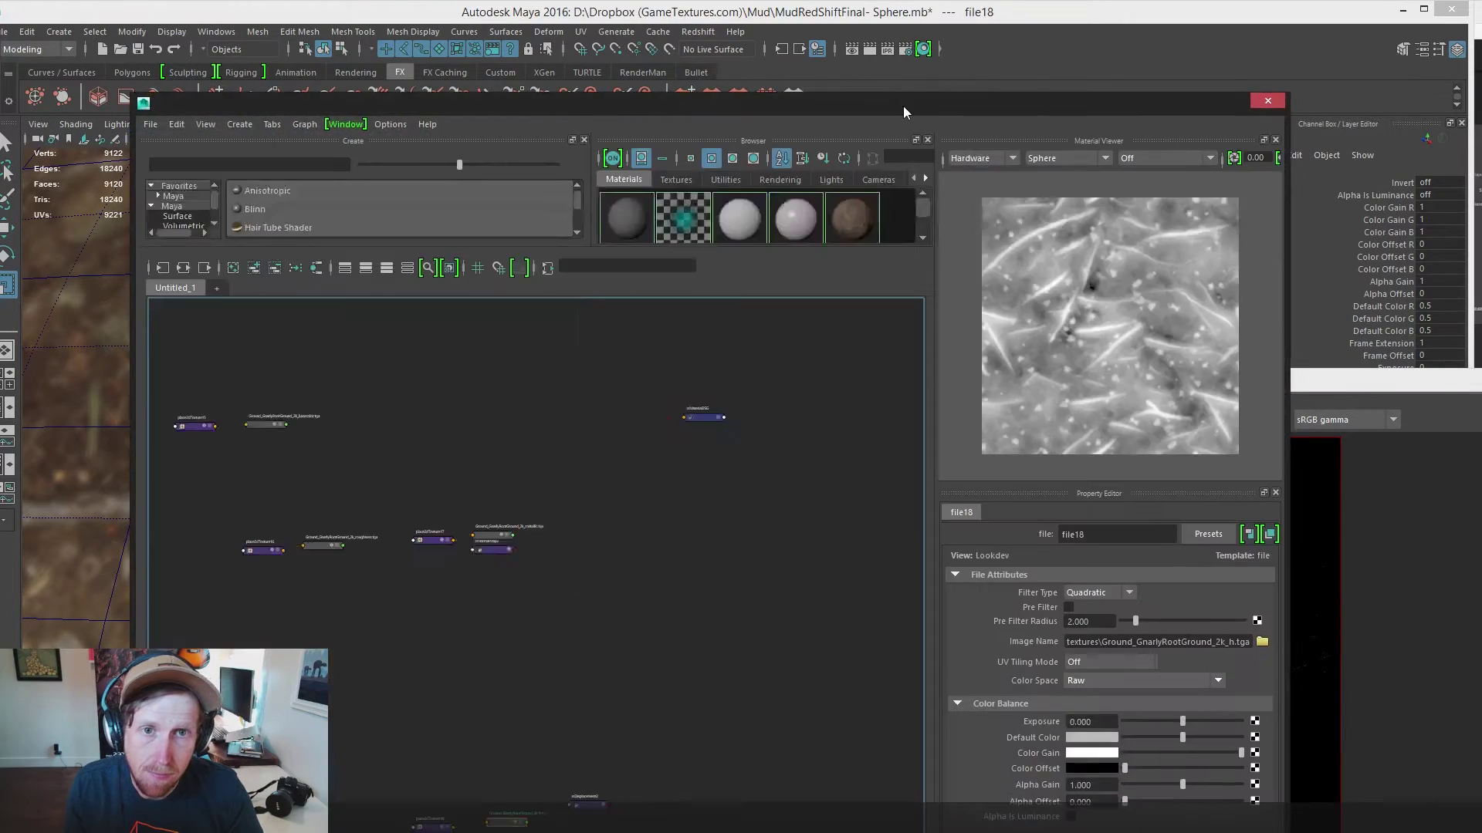
drag(903, 104, 884, 74)
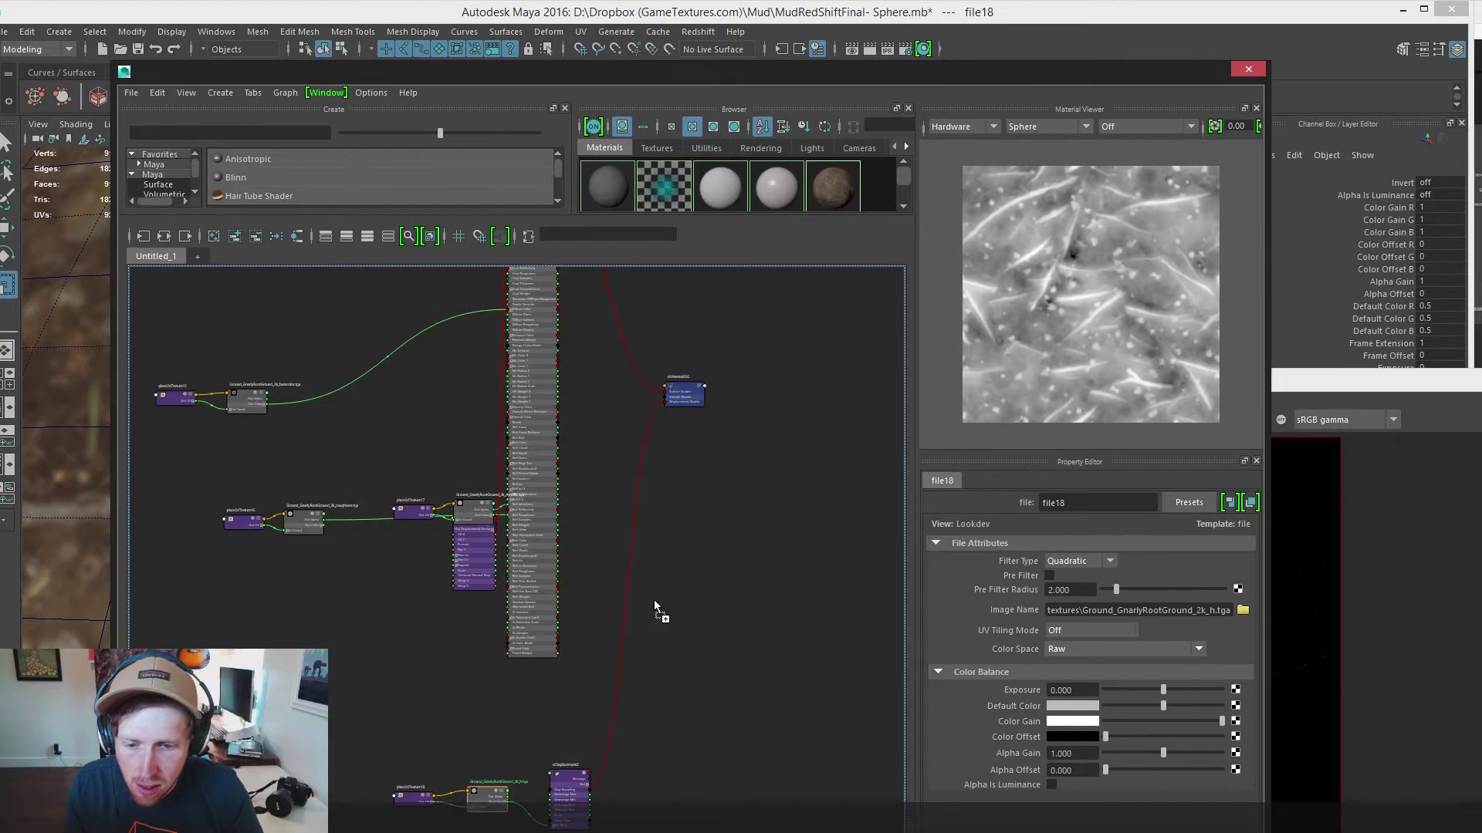
Set rsDisplacement2's New Range Max to 0.018 and bring the displaced render forward
click(594, 385)
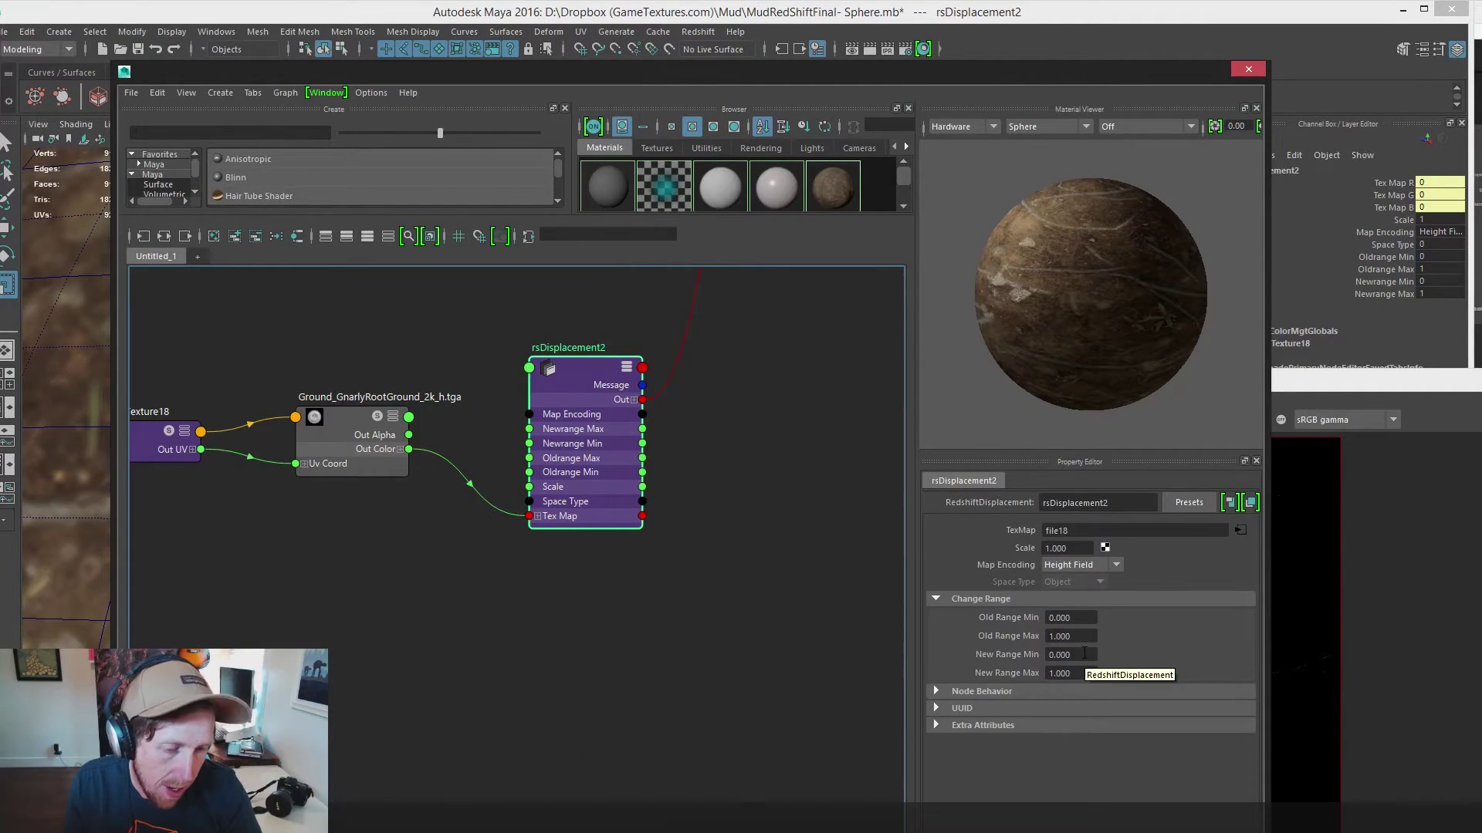
click(1084, 654)
click(1089, 674)
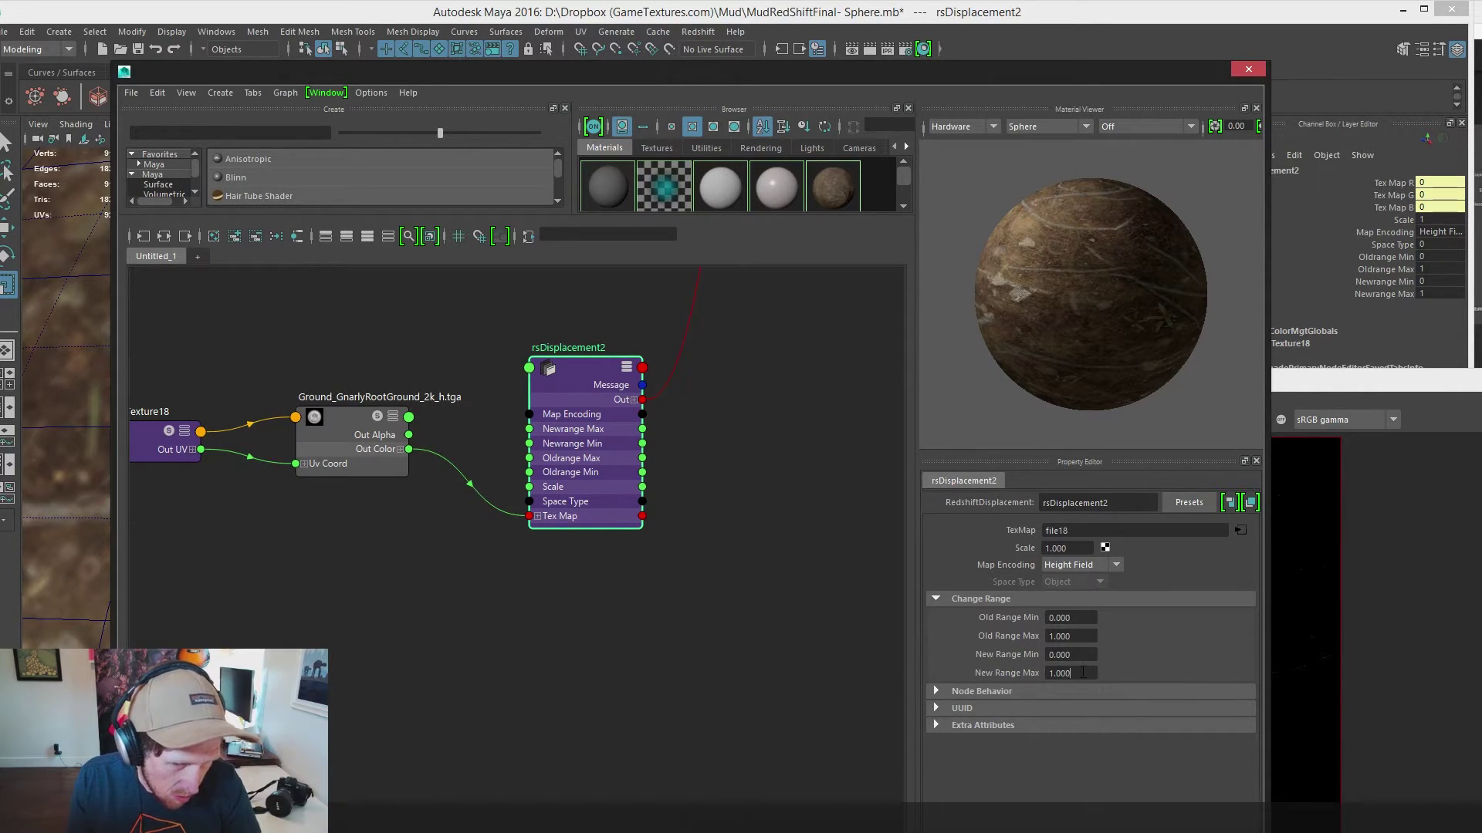
key(Return)
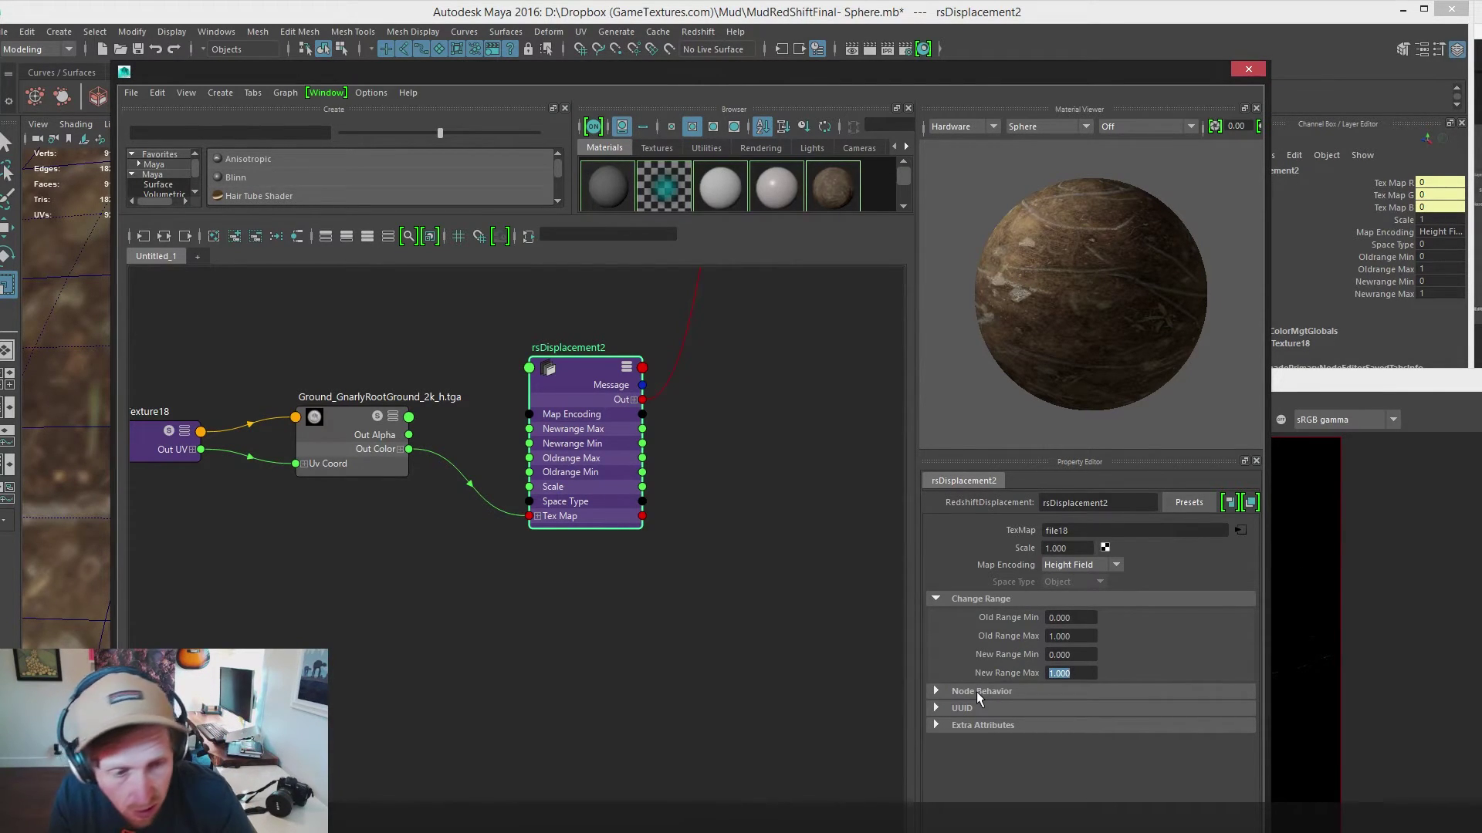
text(.0)
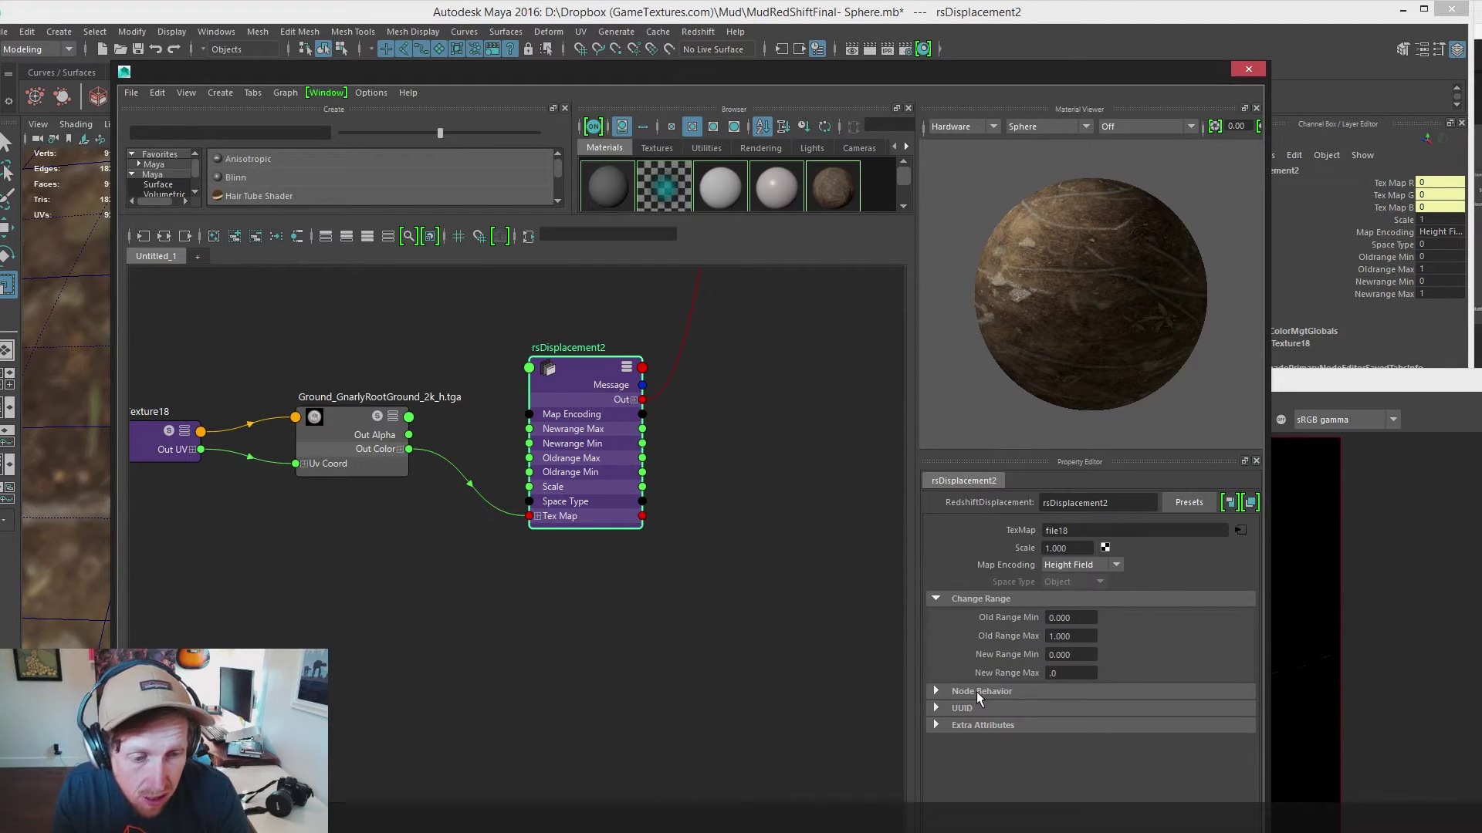
text(18)
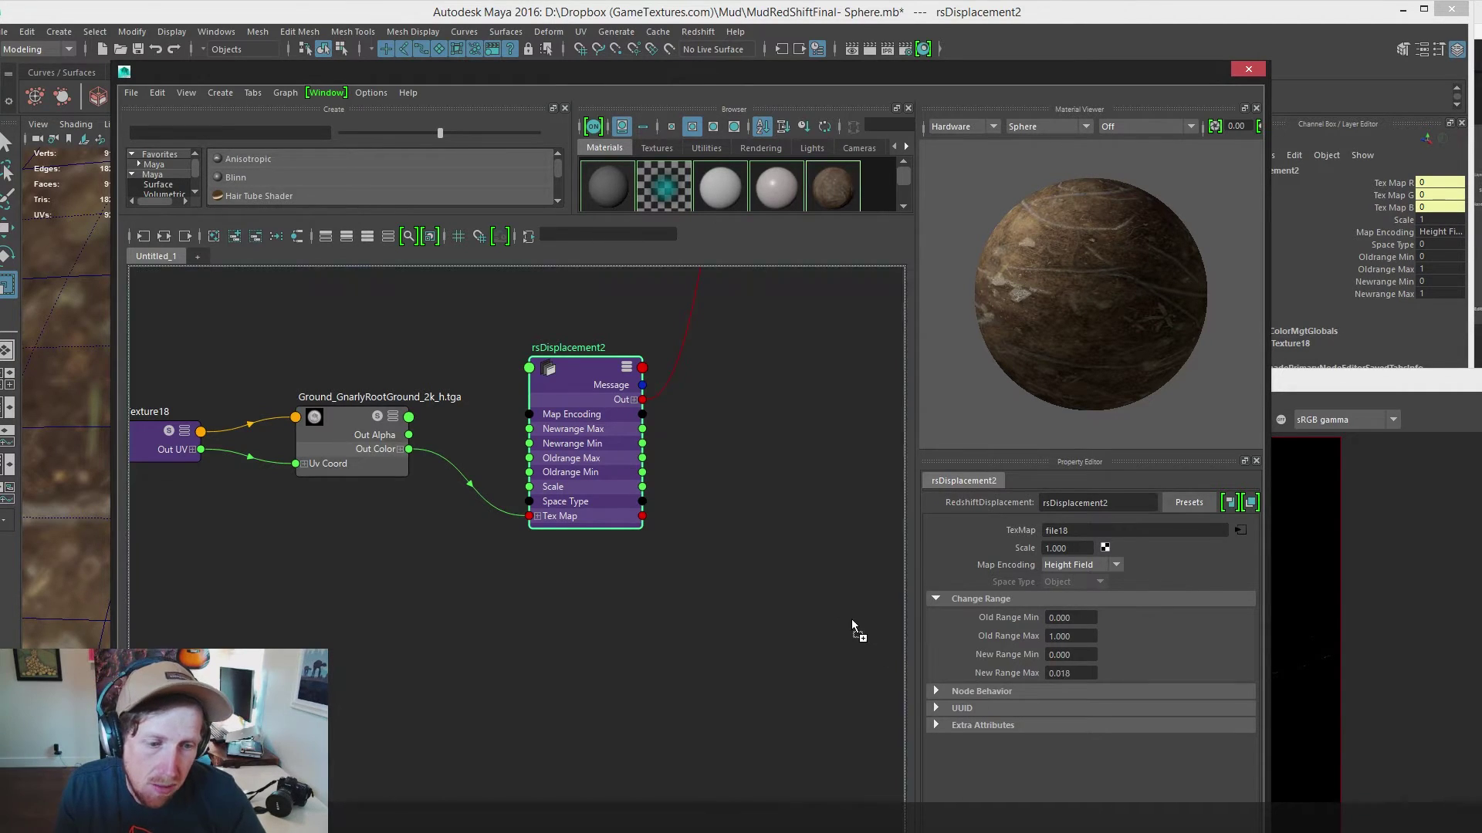
scroll(852, 625, up, 3)
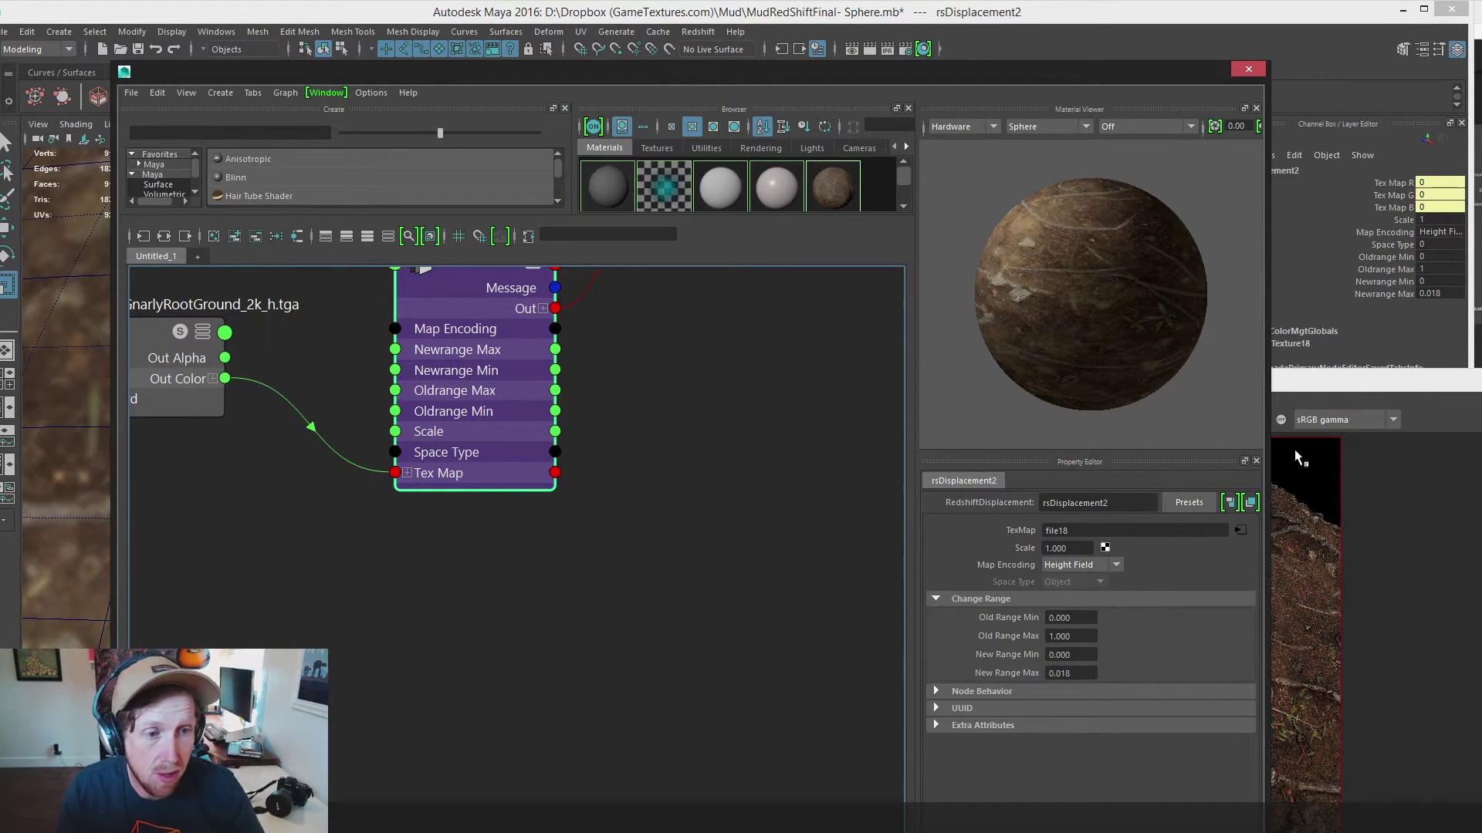
drag(1360, 392, 1090, 212)
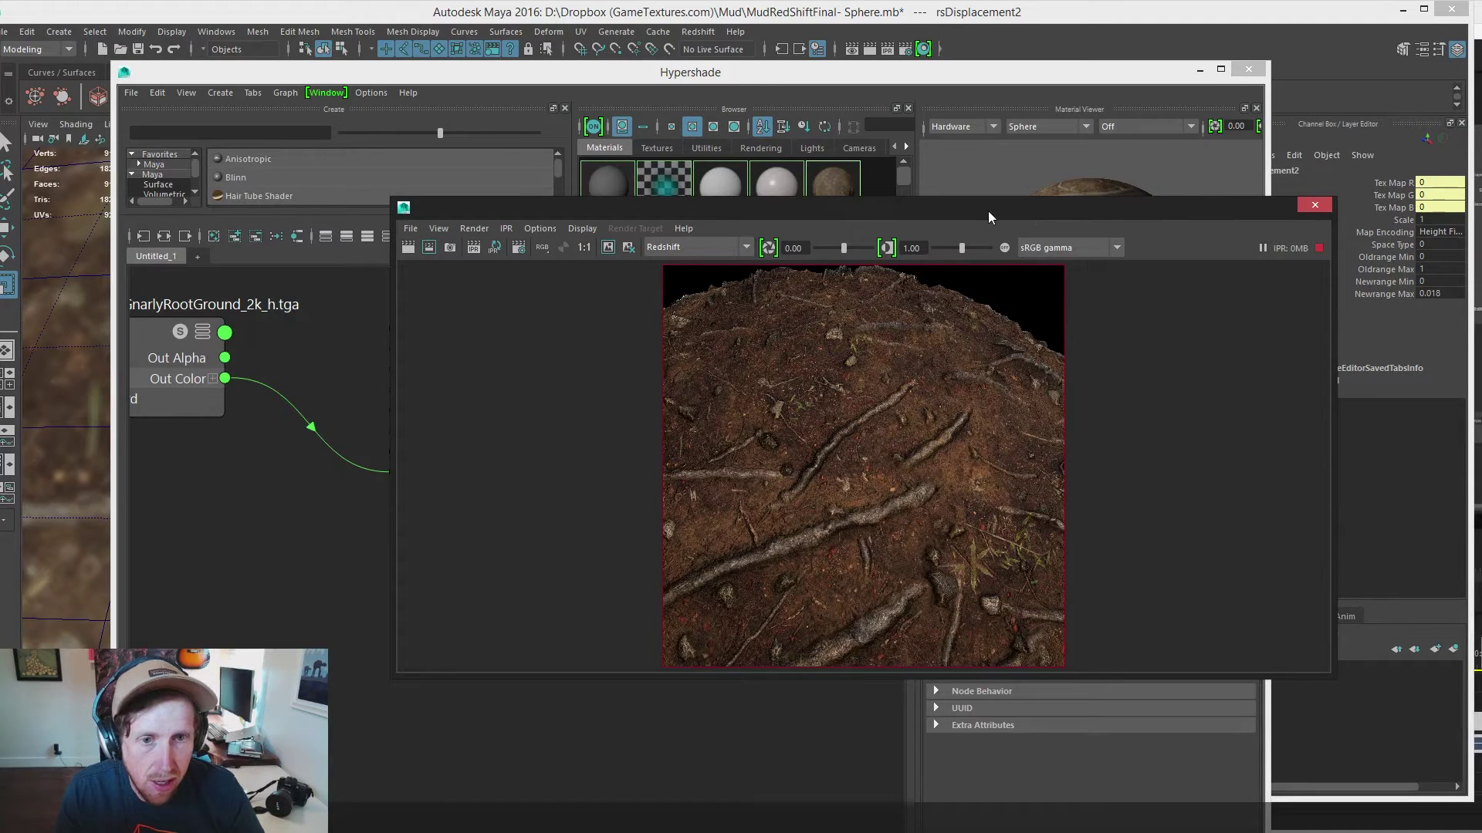
drag(990, 217, 697, 149)
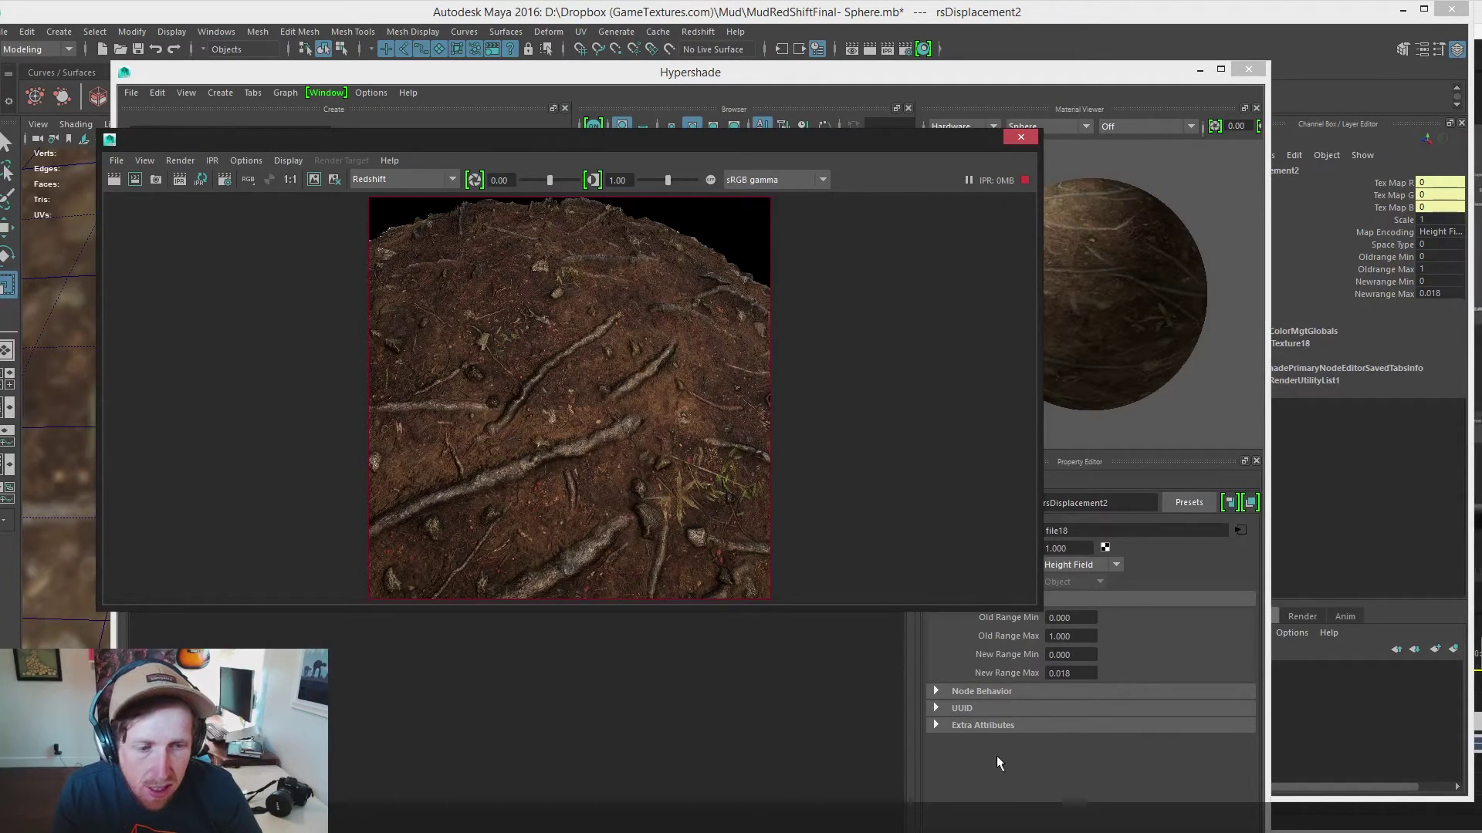
Lower New Range Max to 0.013 and raise the Render View to check the refreshed render
click(801, 72)
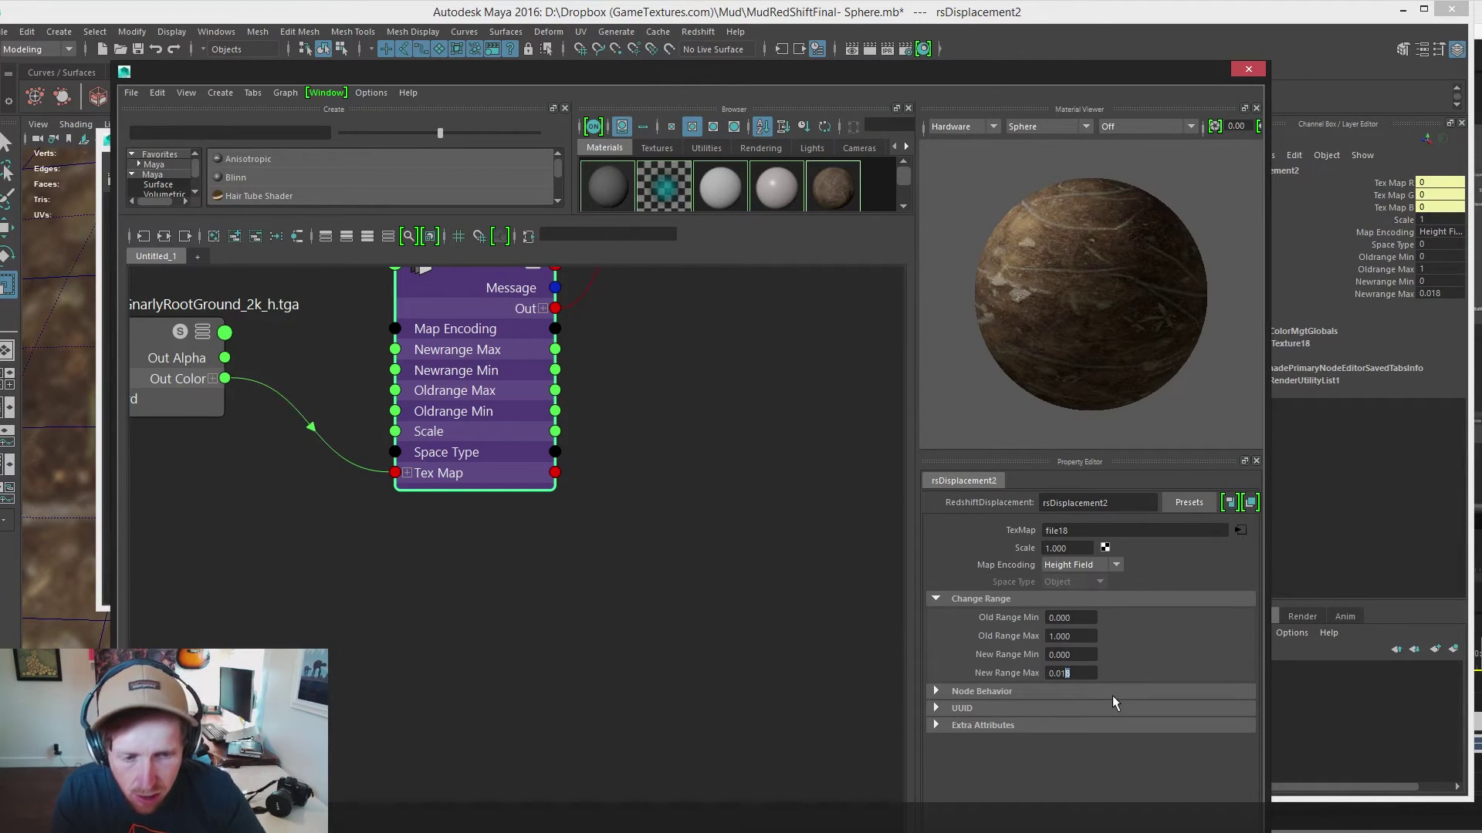
text(3)
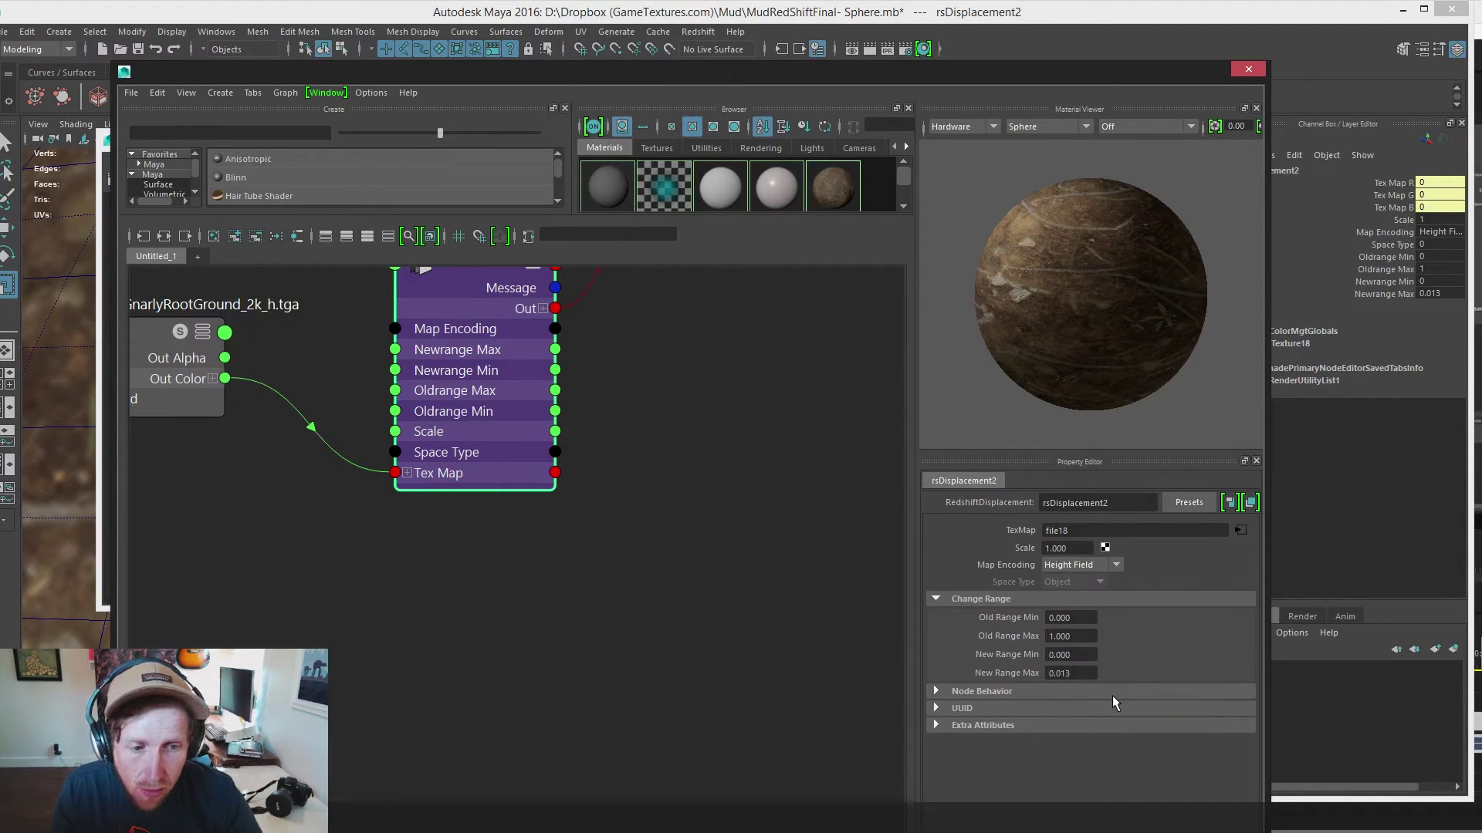
key(alt+Tab)
drag(721, 82, 1189, 79)
click(451, 150)
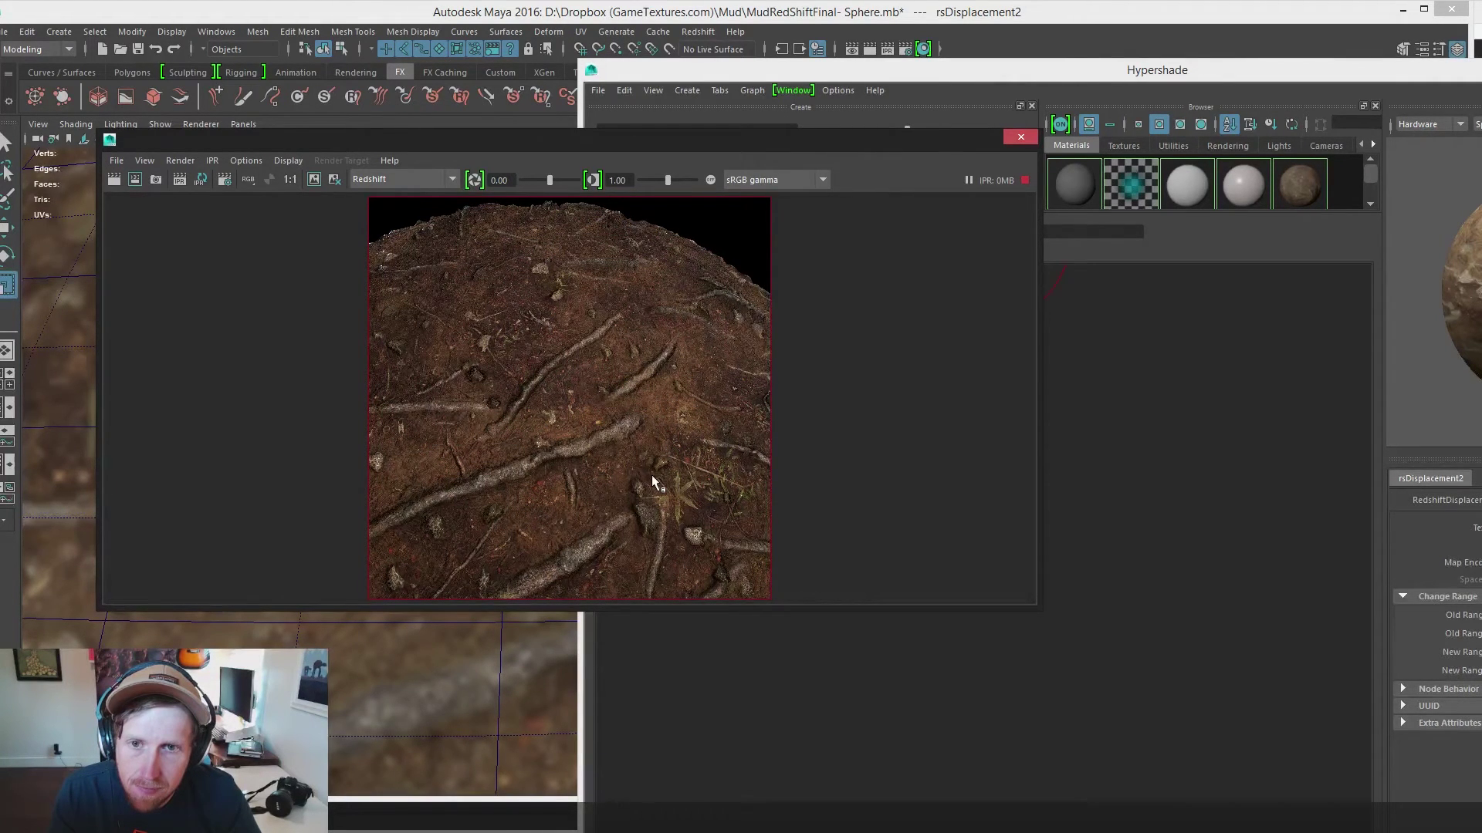
Resize the Render View to nearly full height to inspect the displaced roots and stones
drag(1032, 610, 1259, 781)
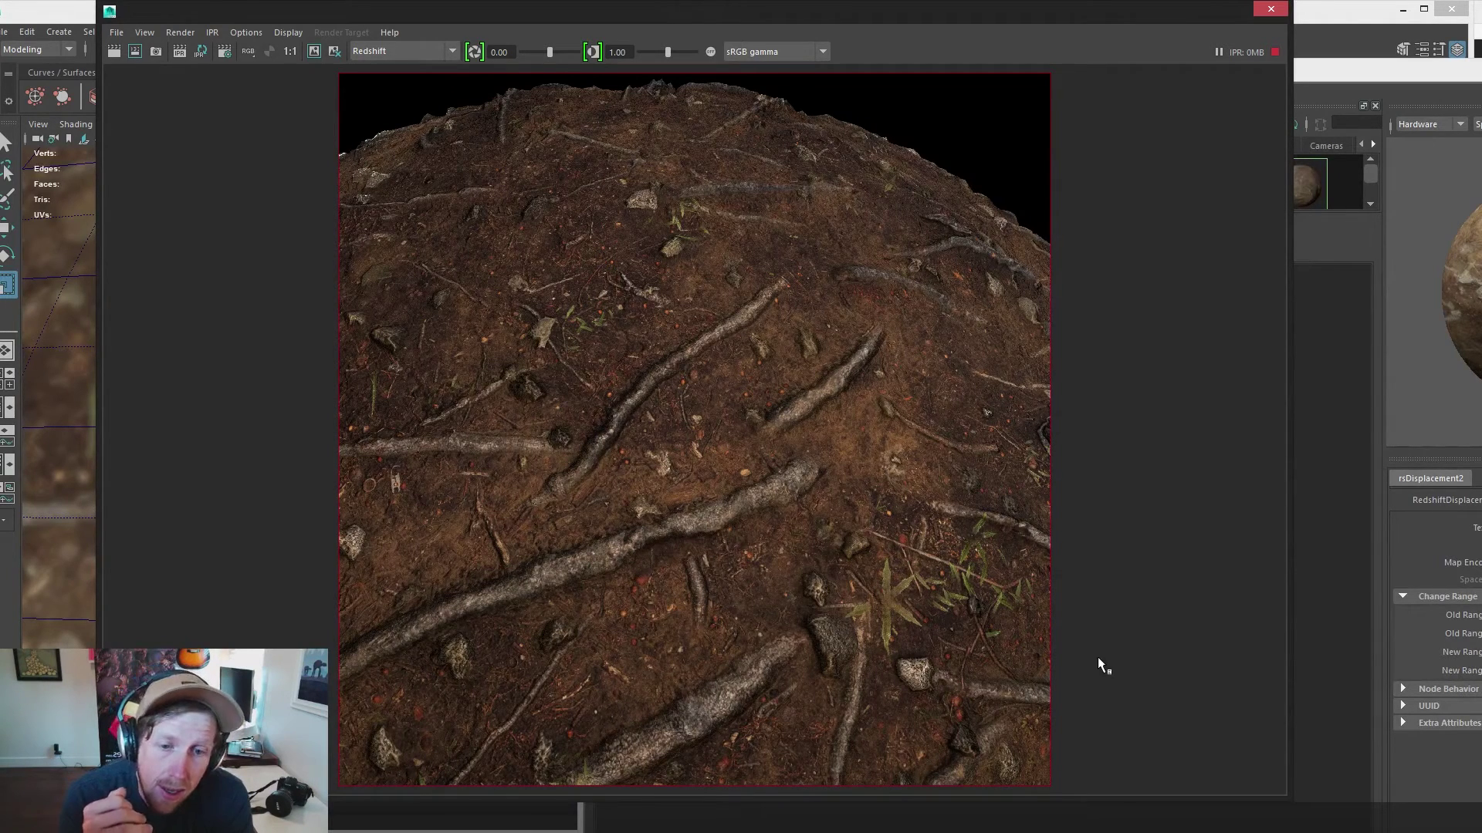
key(alt+Tab)
click(306, 404)
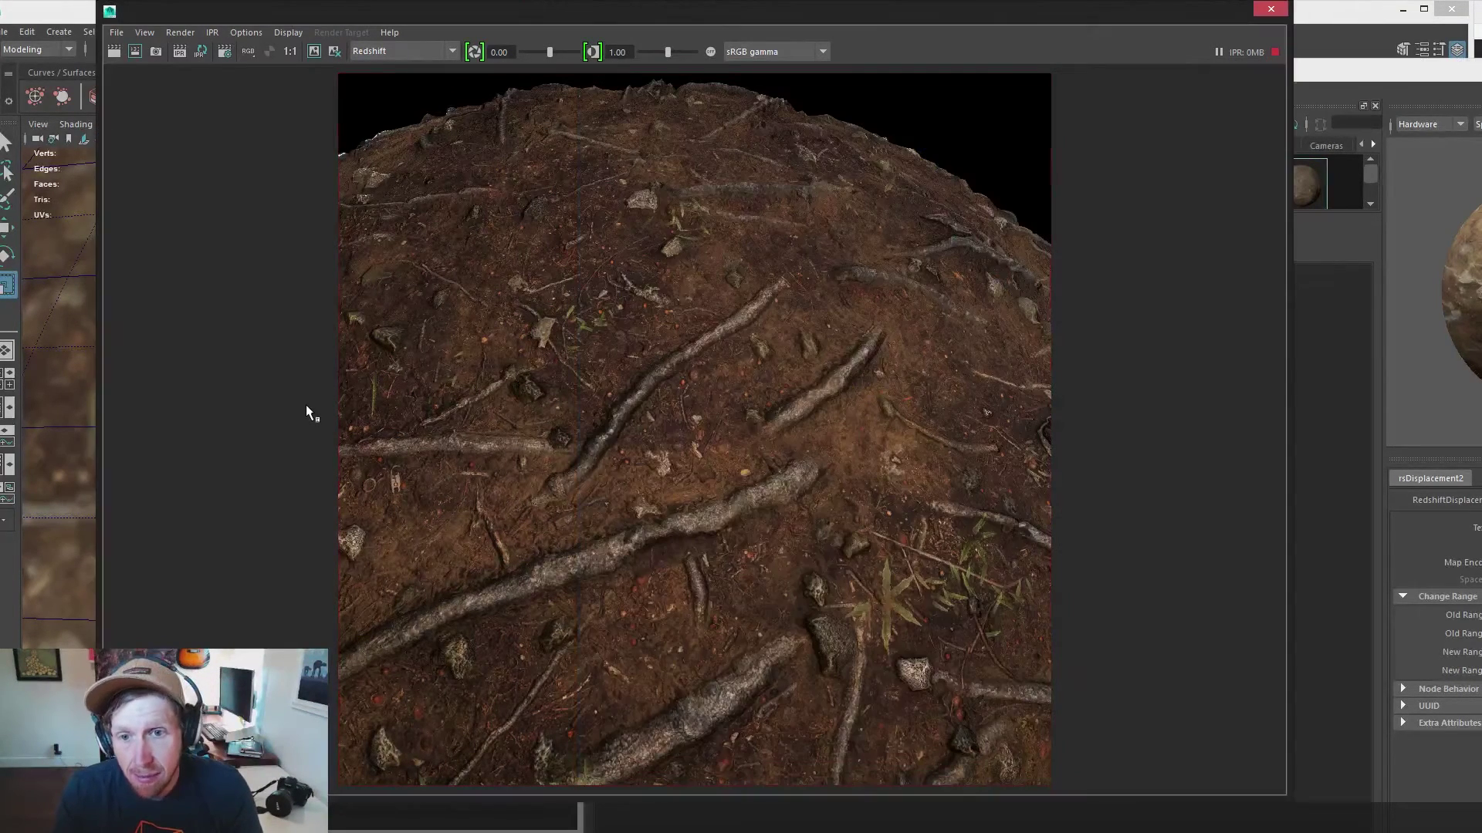